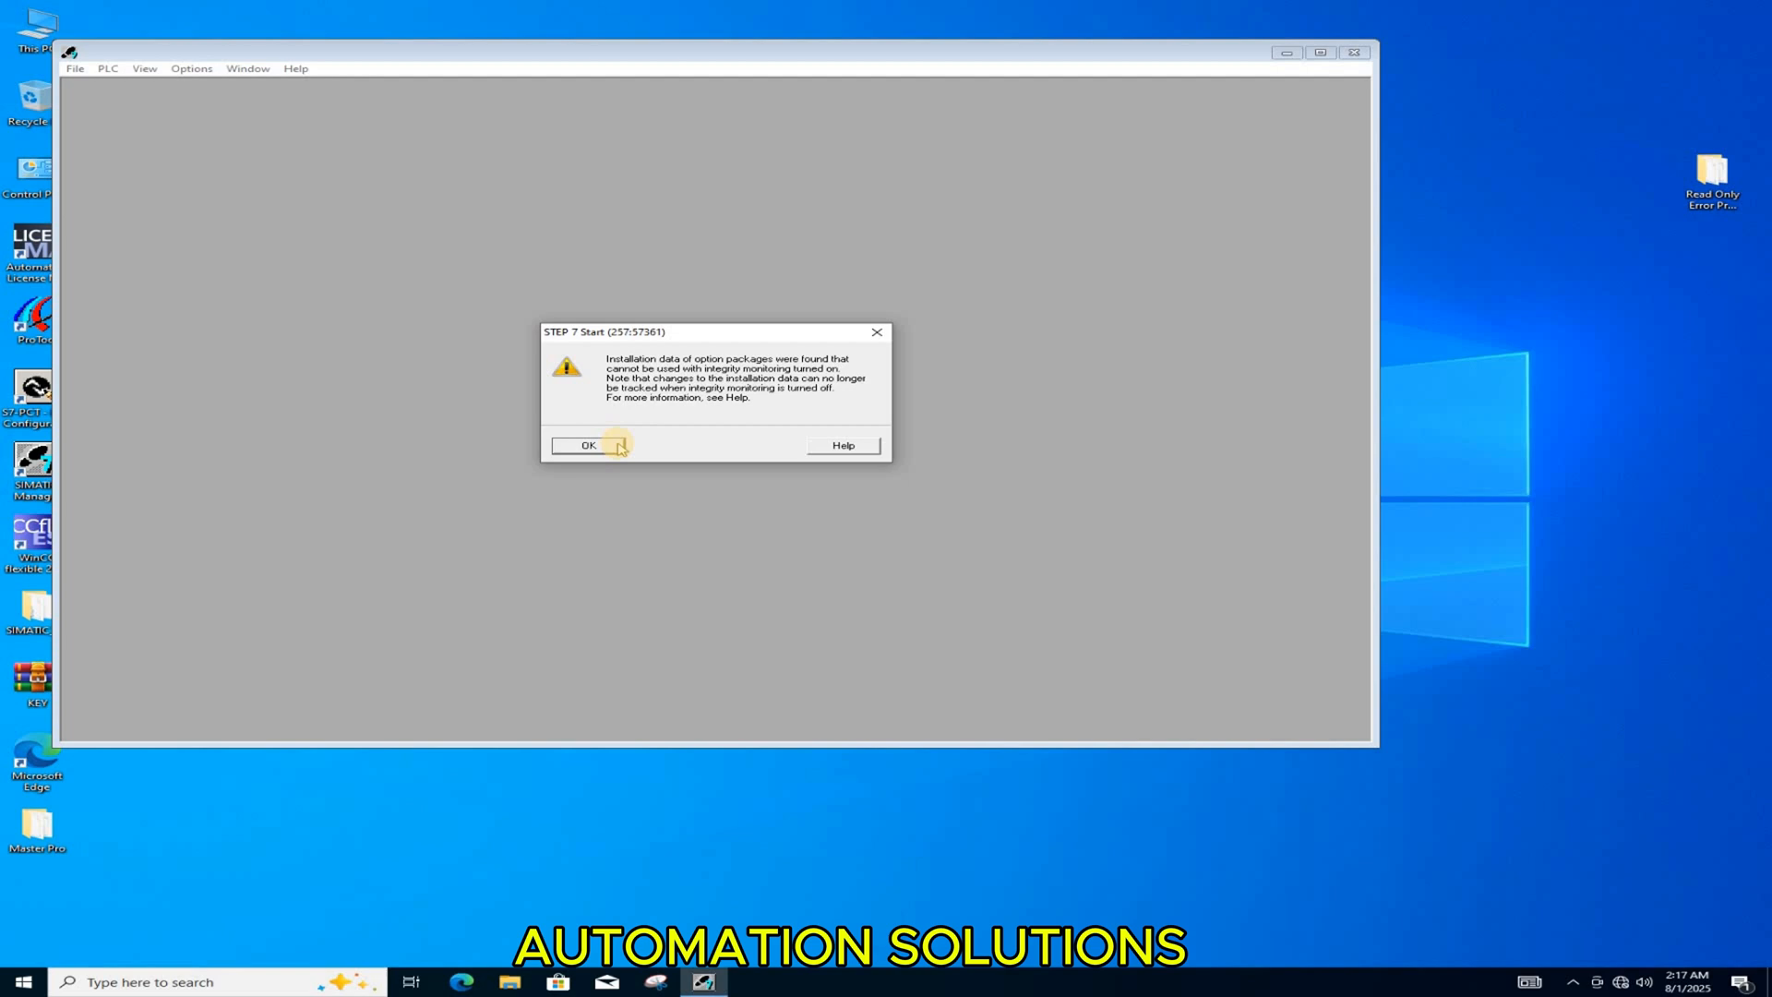
# Step: Skip the New Project wizard and open the Master Pro project by browsing to its folder, acknowledging the missing software packages
pyautogui.click(618, 448)
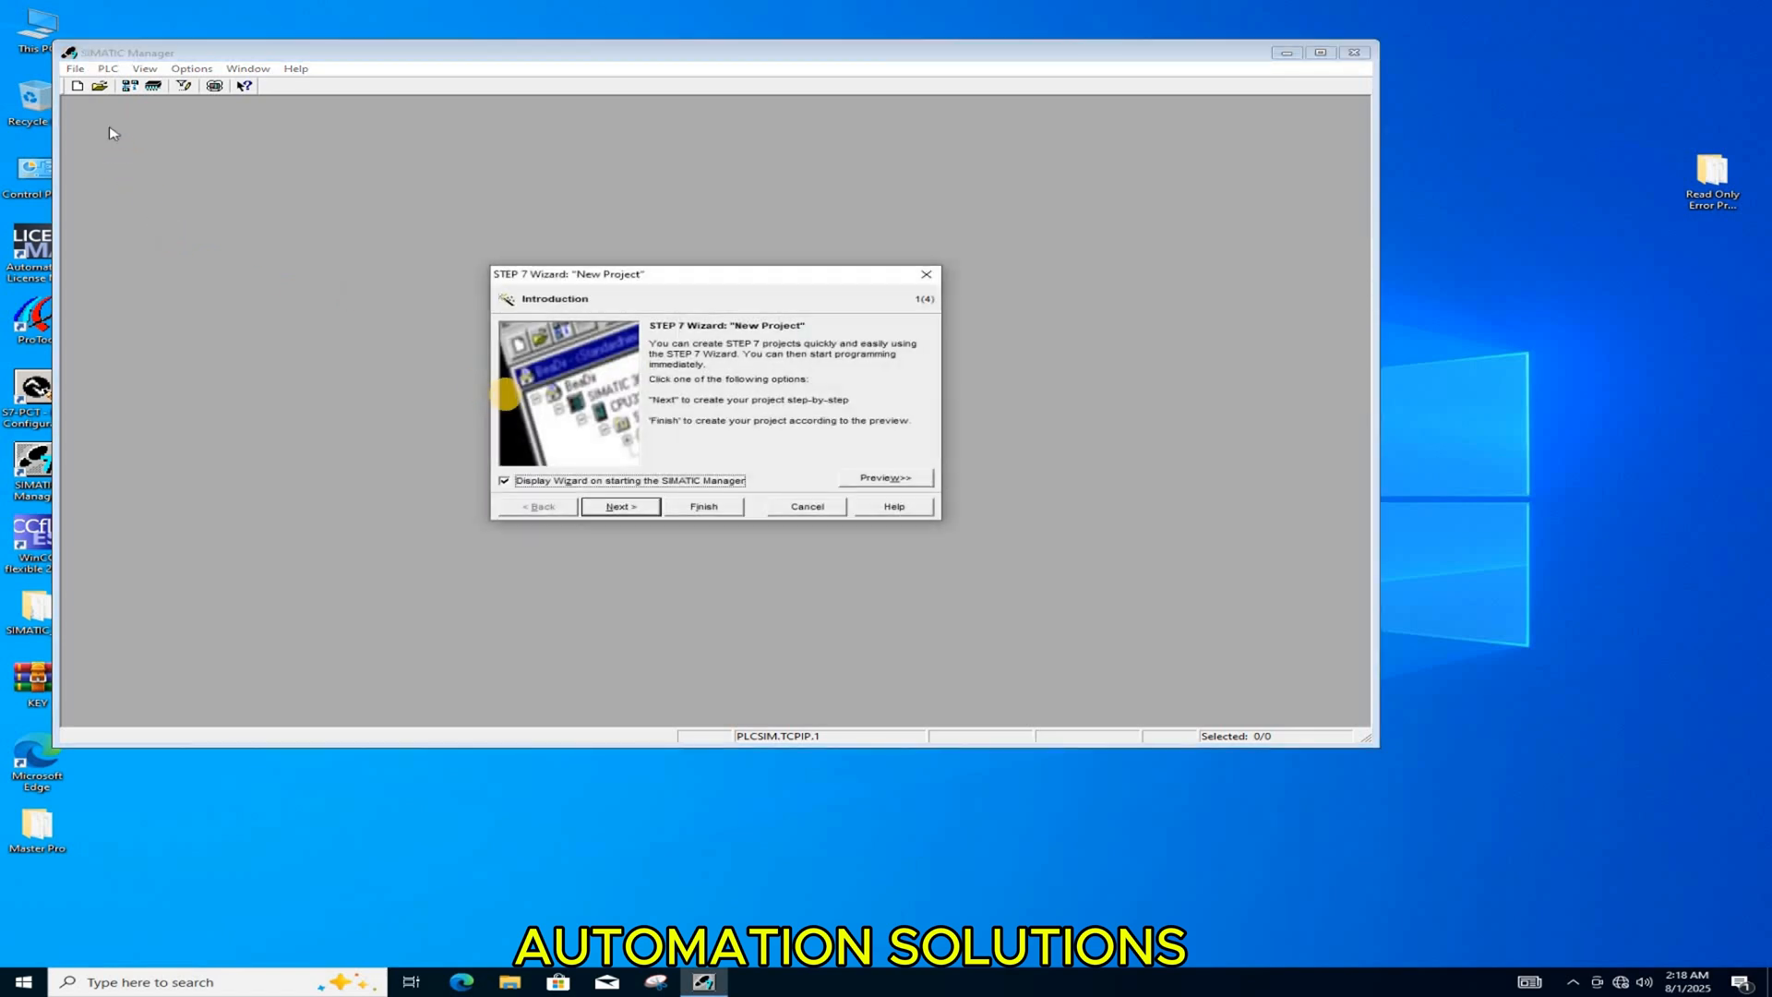
pyautogui.click(816, 508)
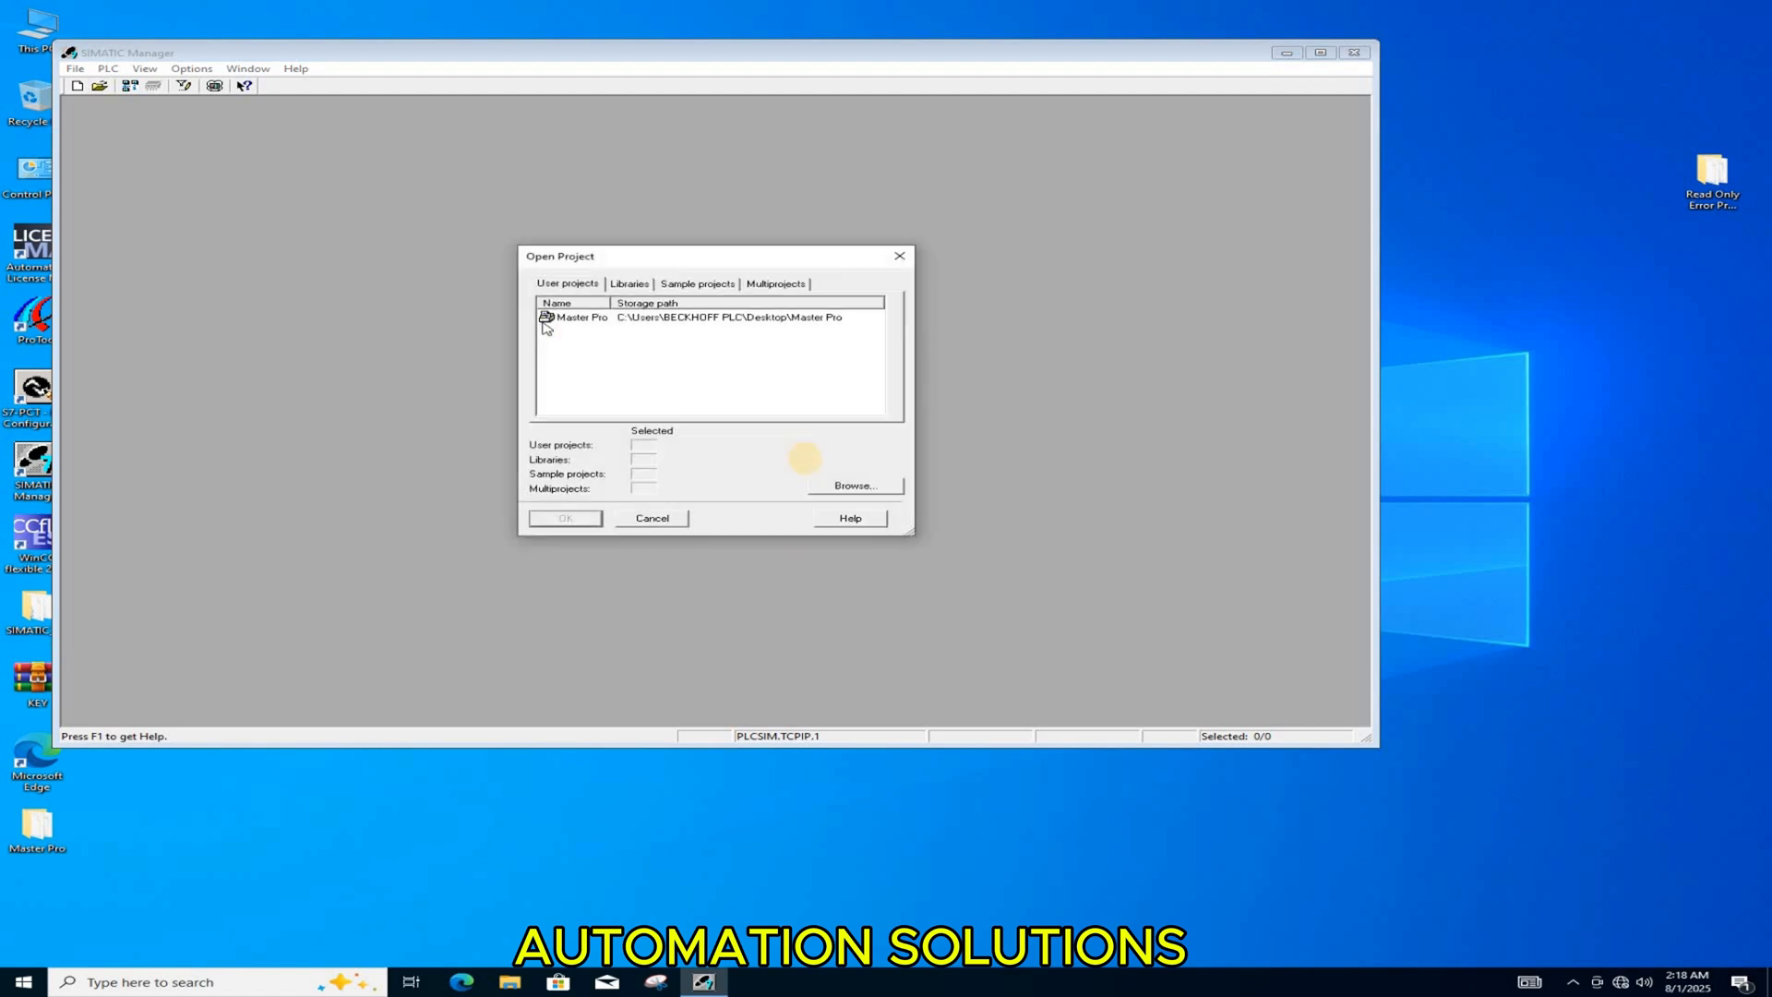
pyautogui.click(852, 487)
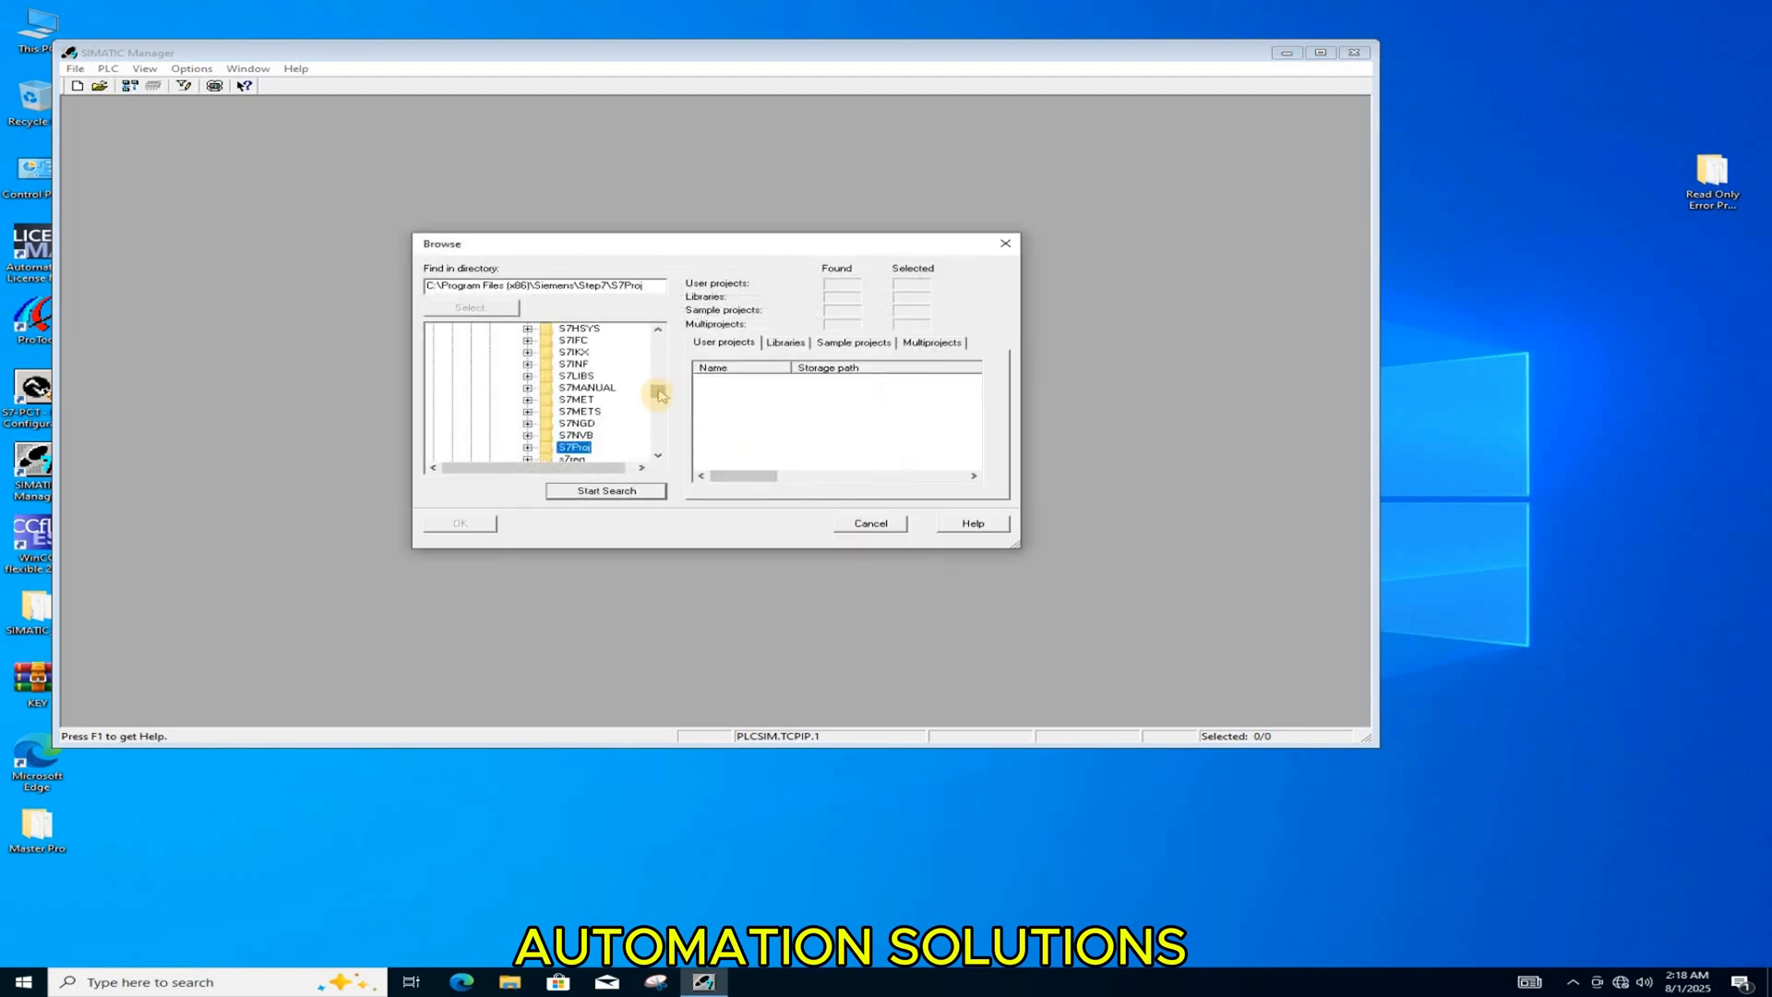
pyautogui.moveTo(658, 395); pyautogui.dragTo(658, 457)
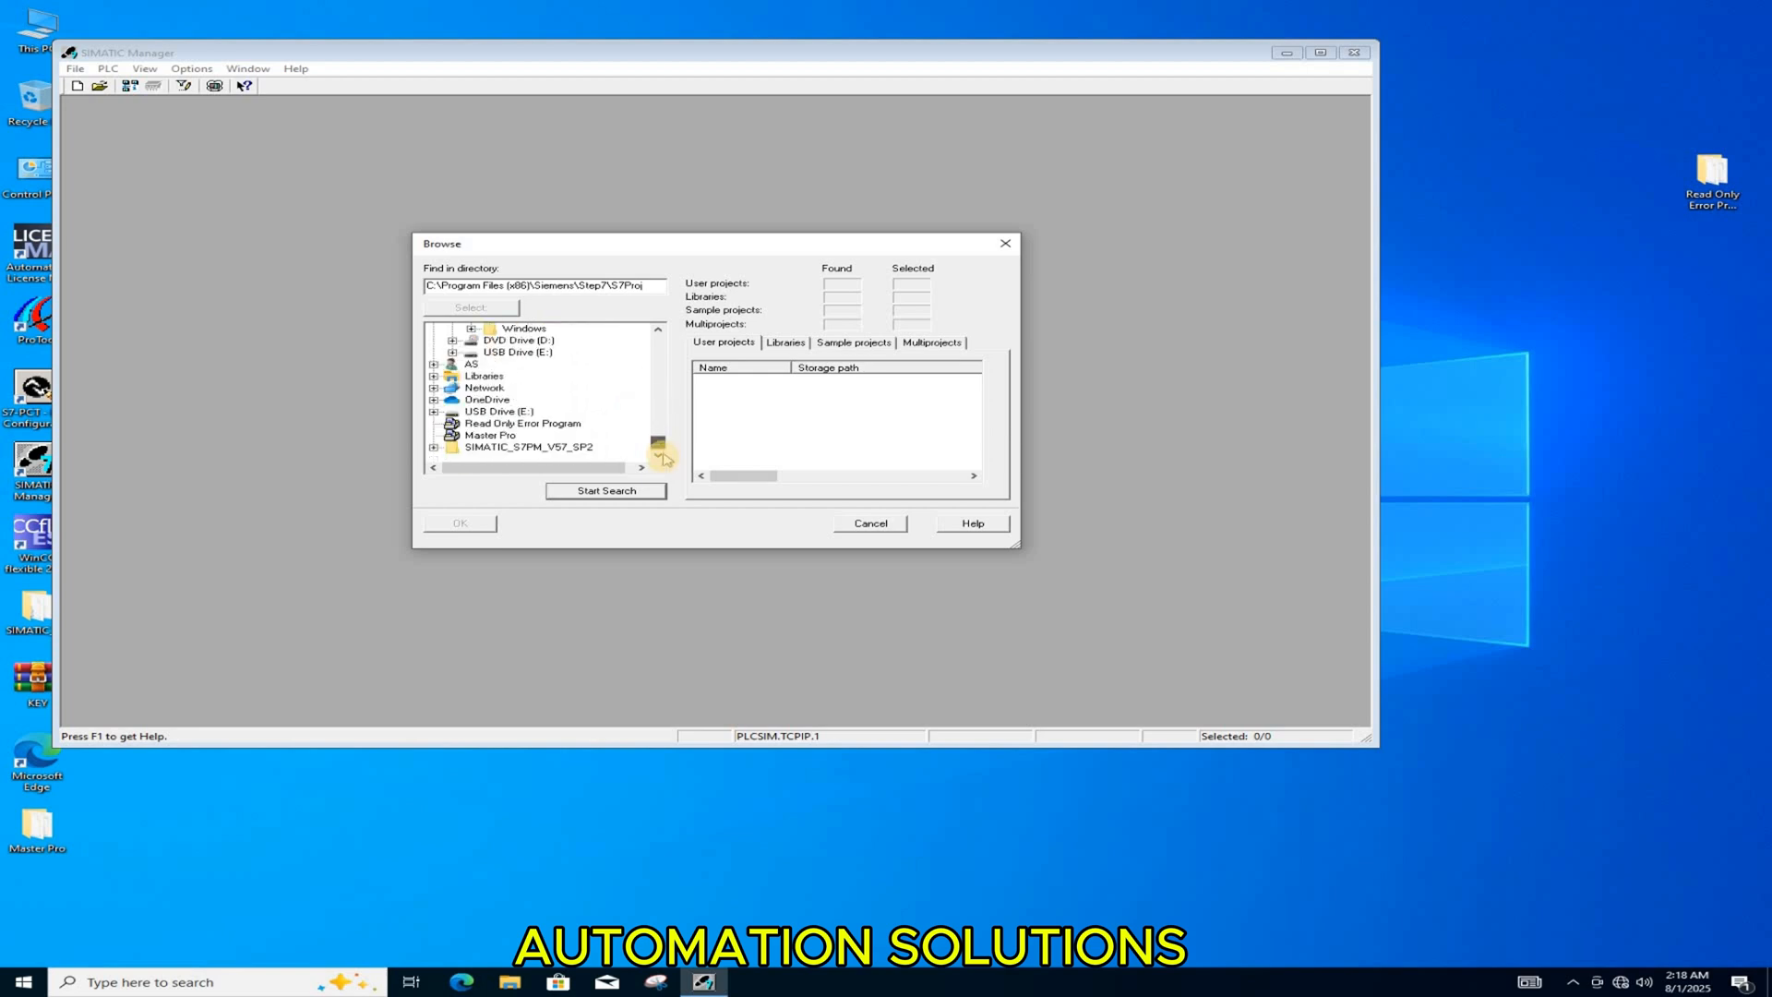
pyautogui.doubleClick(510, 435)
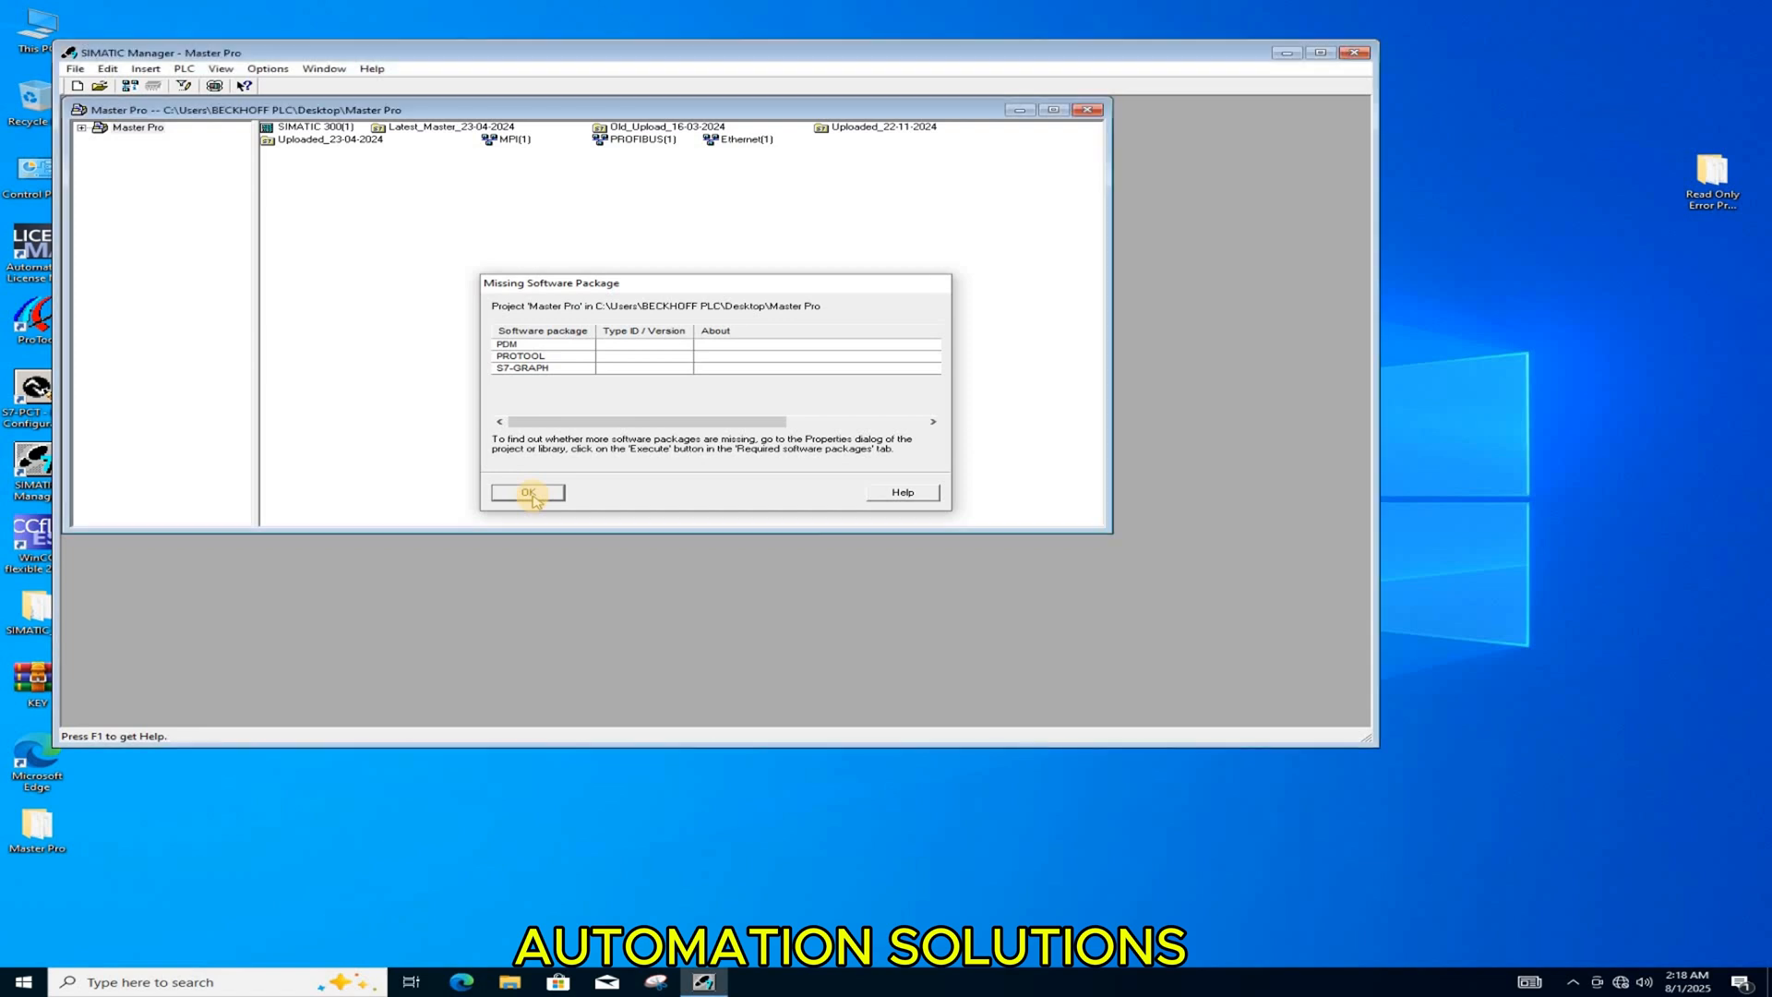
pyautogui.click(528, 494)
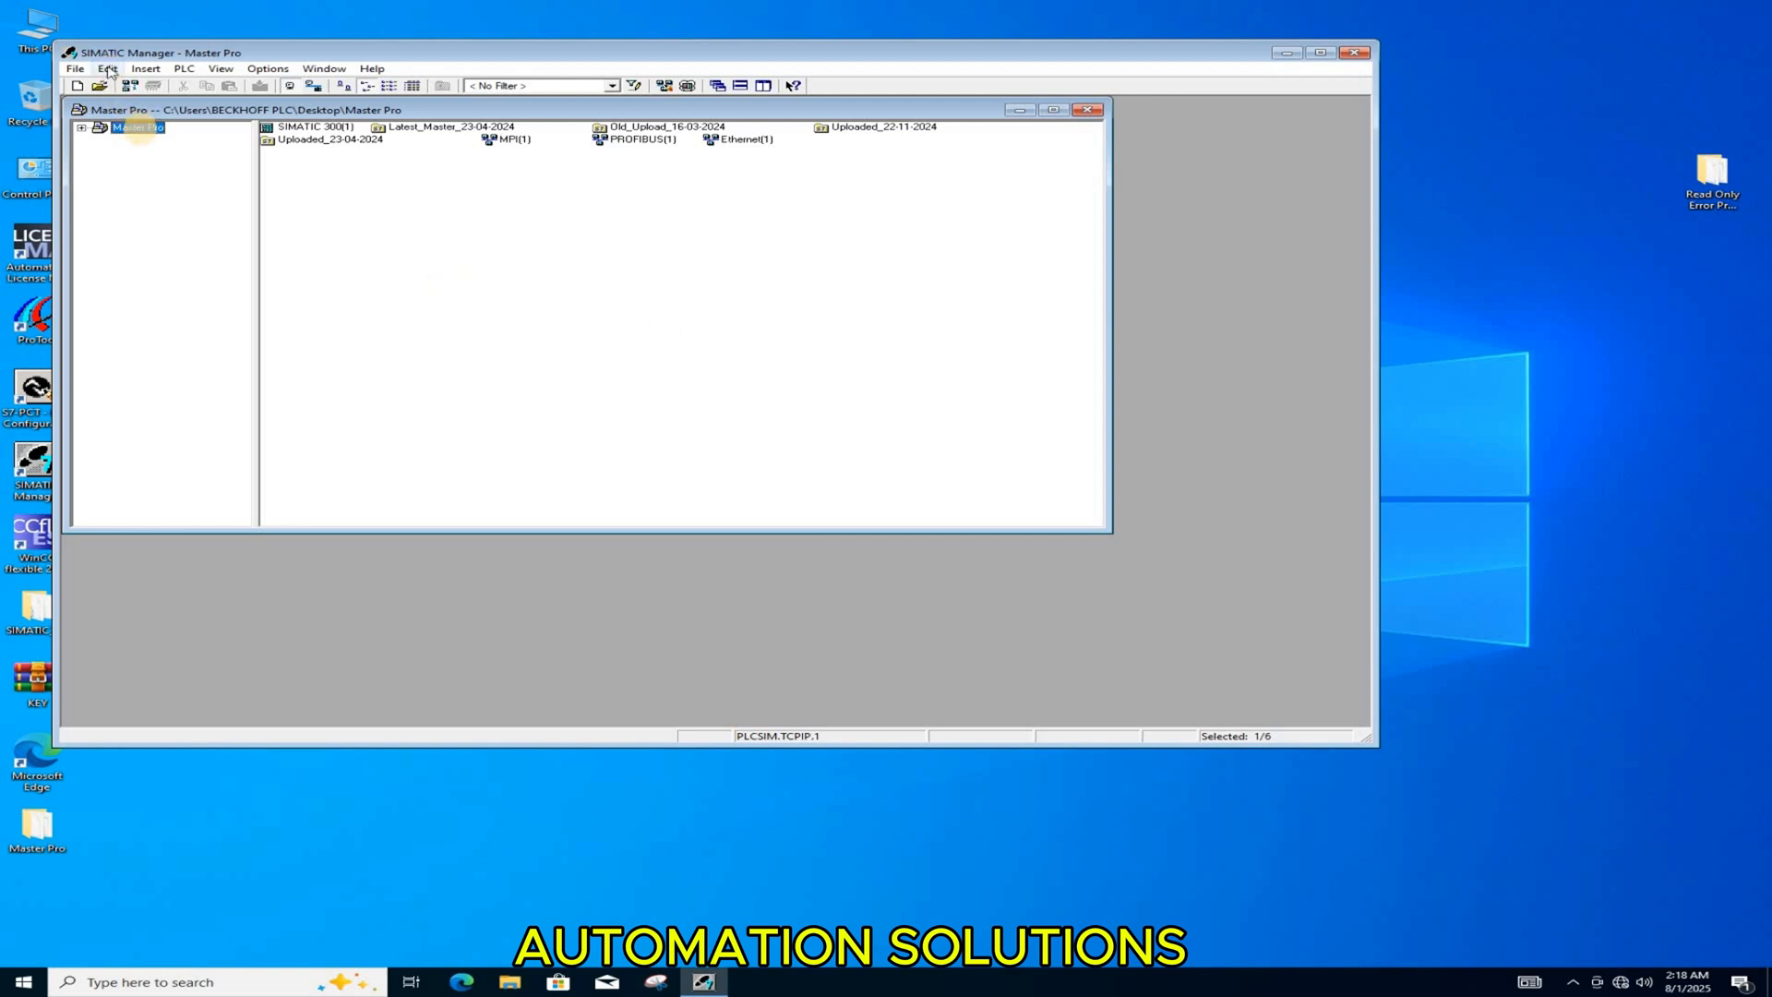
# Step: Expand SIMATIC 300(1) down to the Blocchi folder of CPU 313C-2 DP, view block FC31 and close its editor
pyautogui.doubleClick(140, 128)
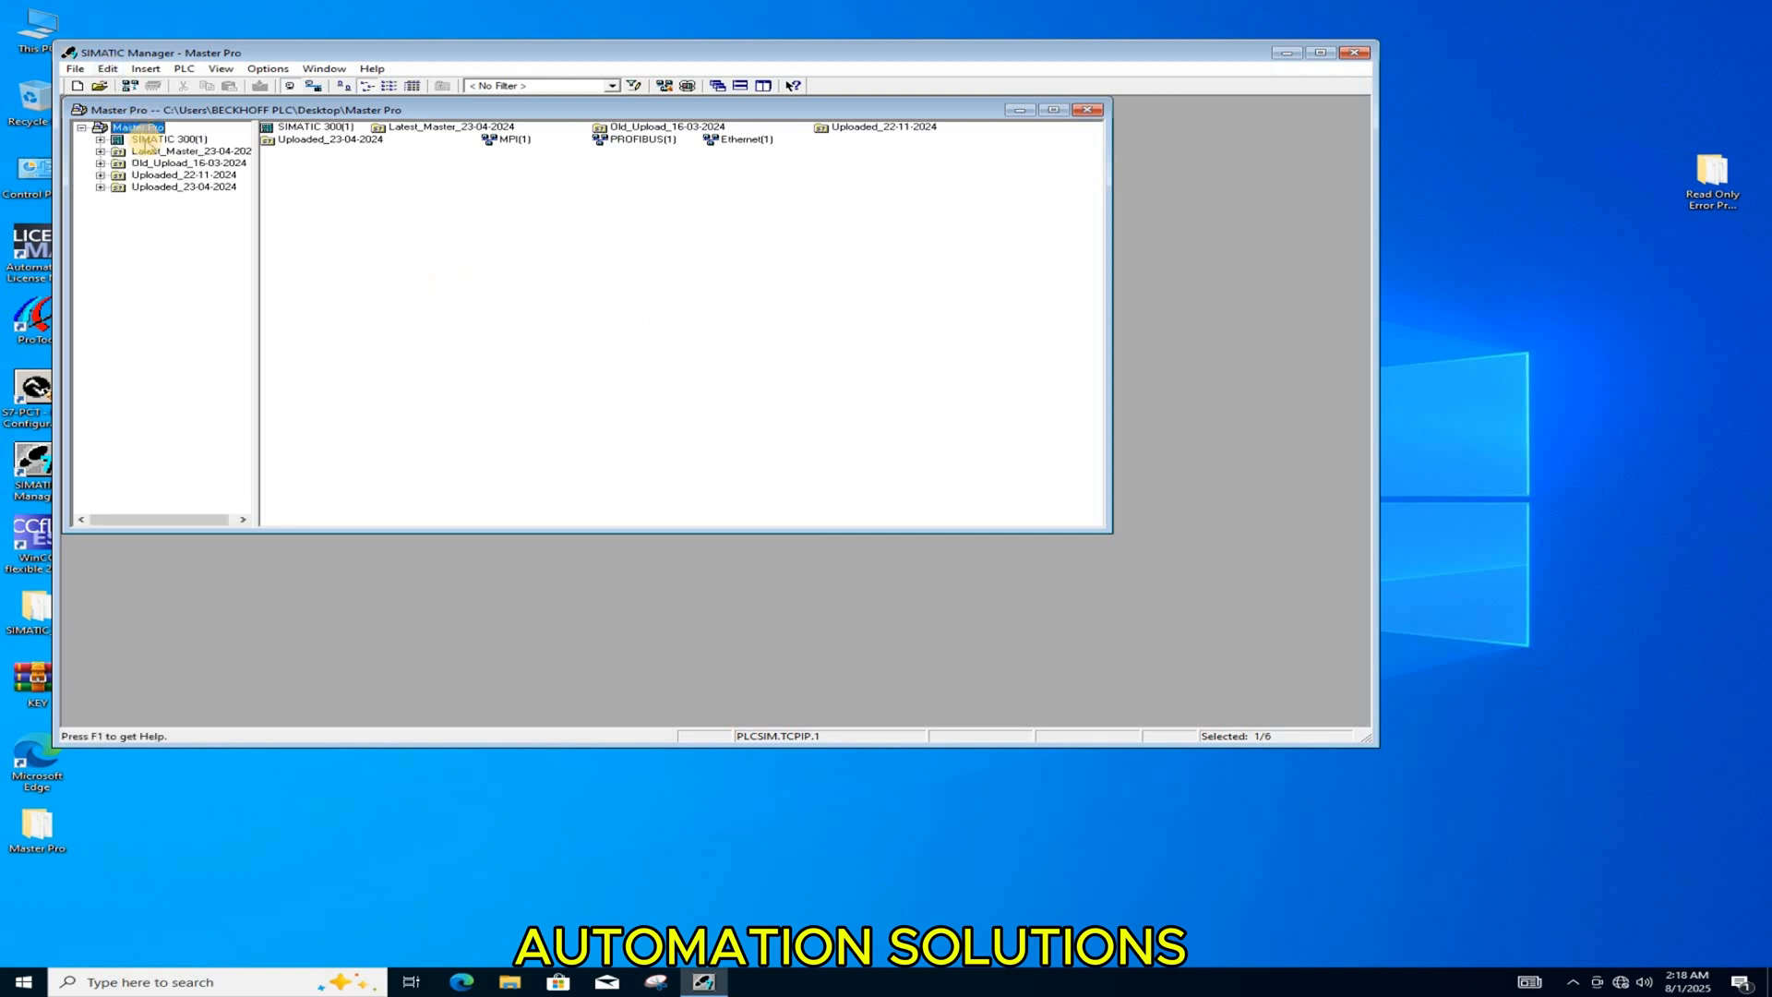
pyautogui.click(155, 140)
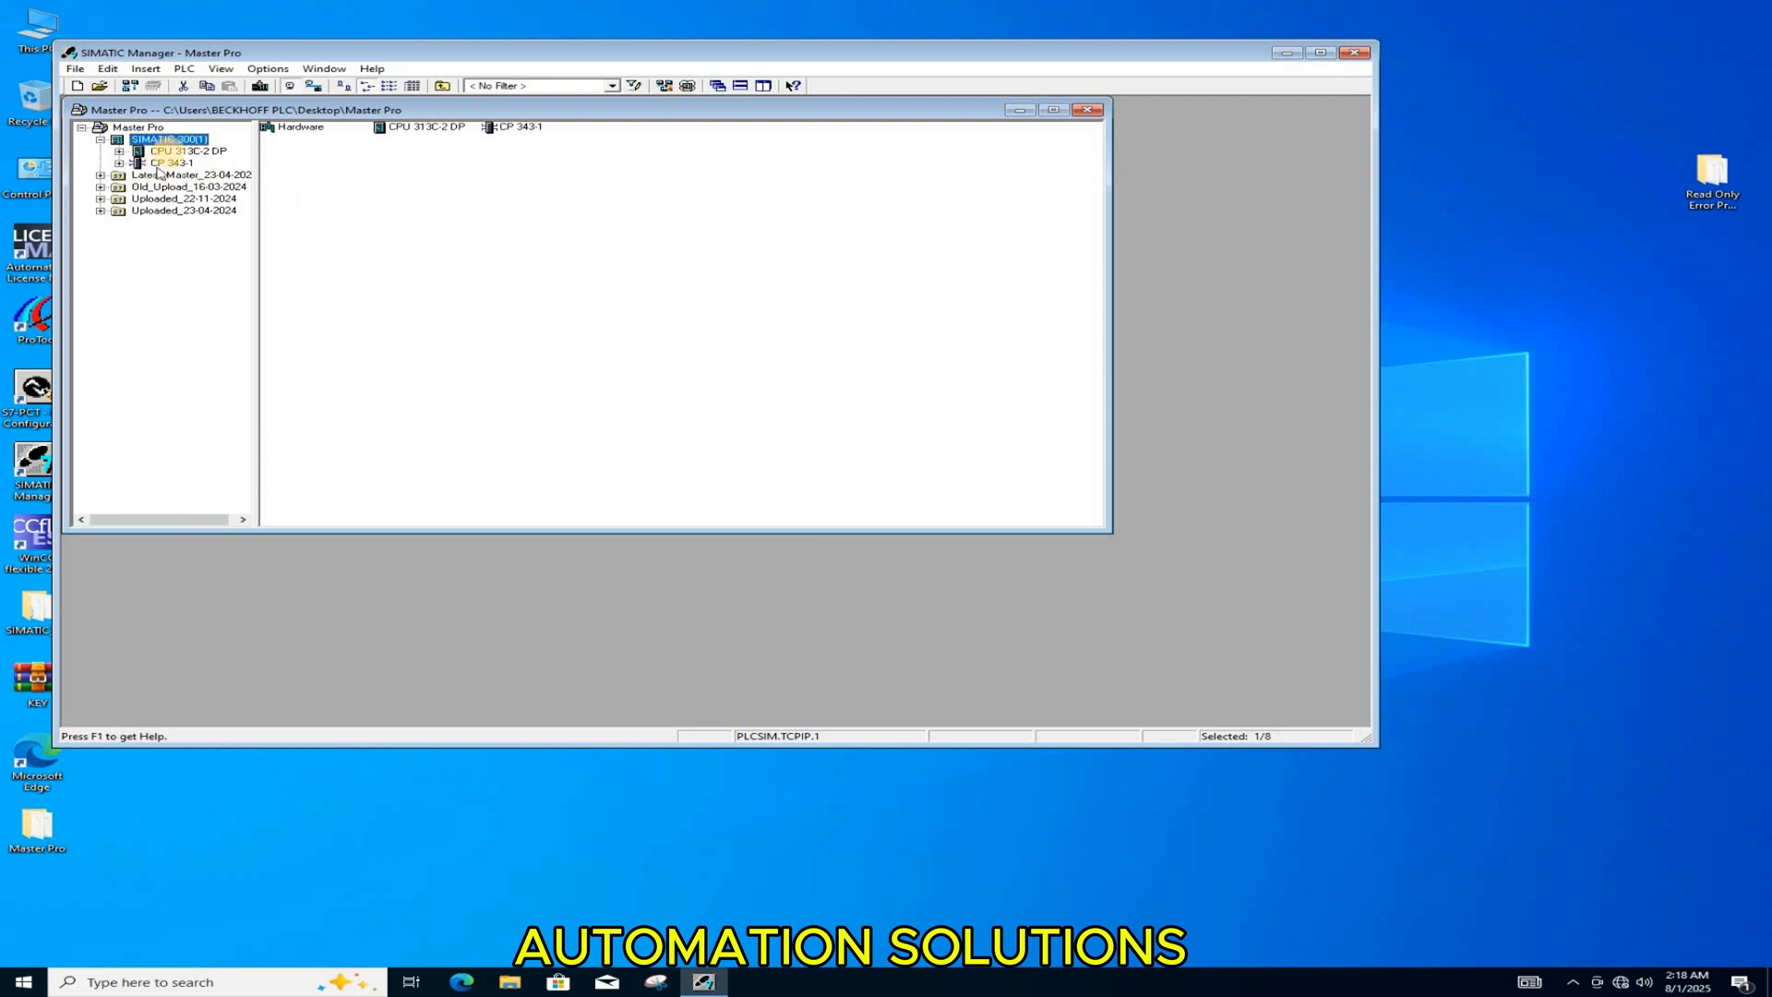
pyautogui.click(171, 152)
pyautogui.doubleClick(170, 152)
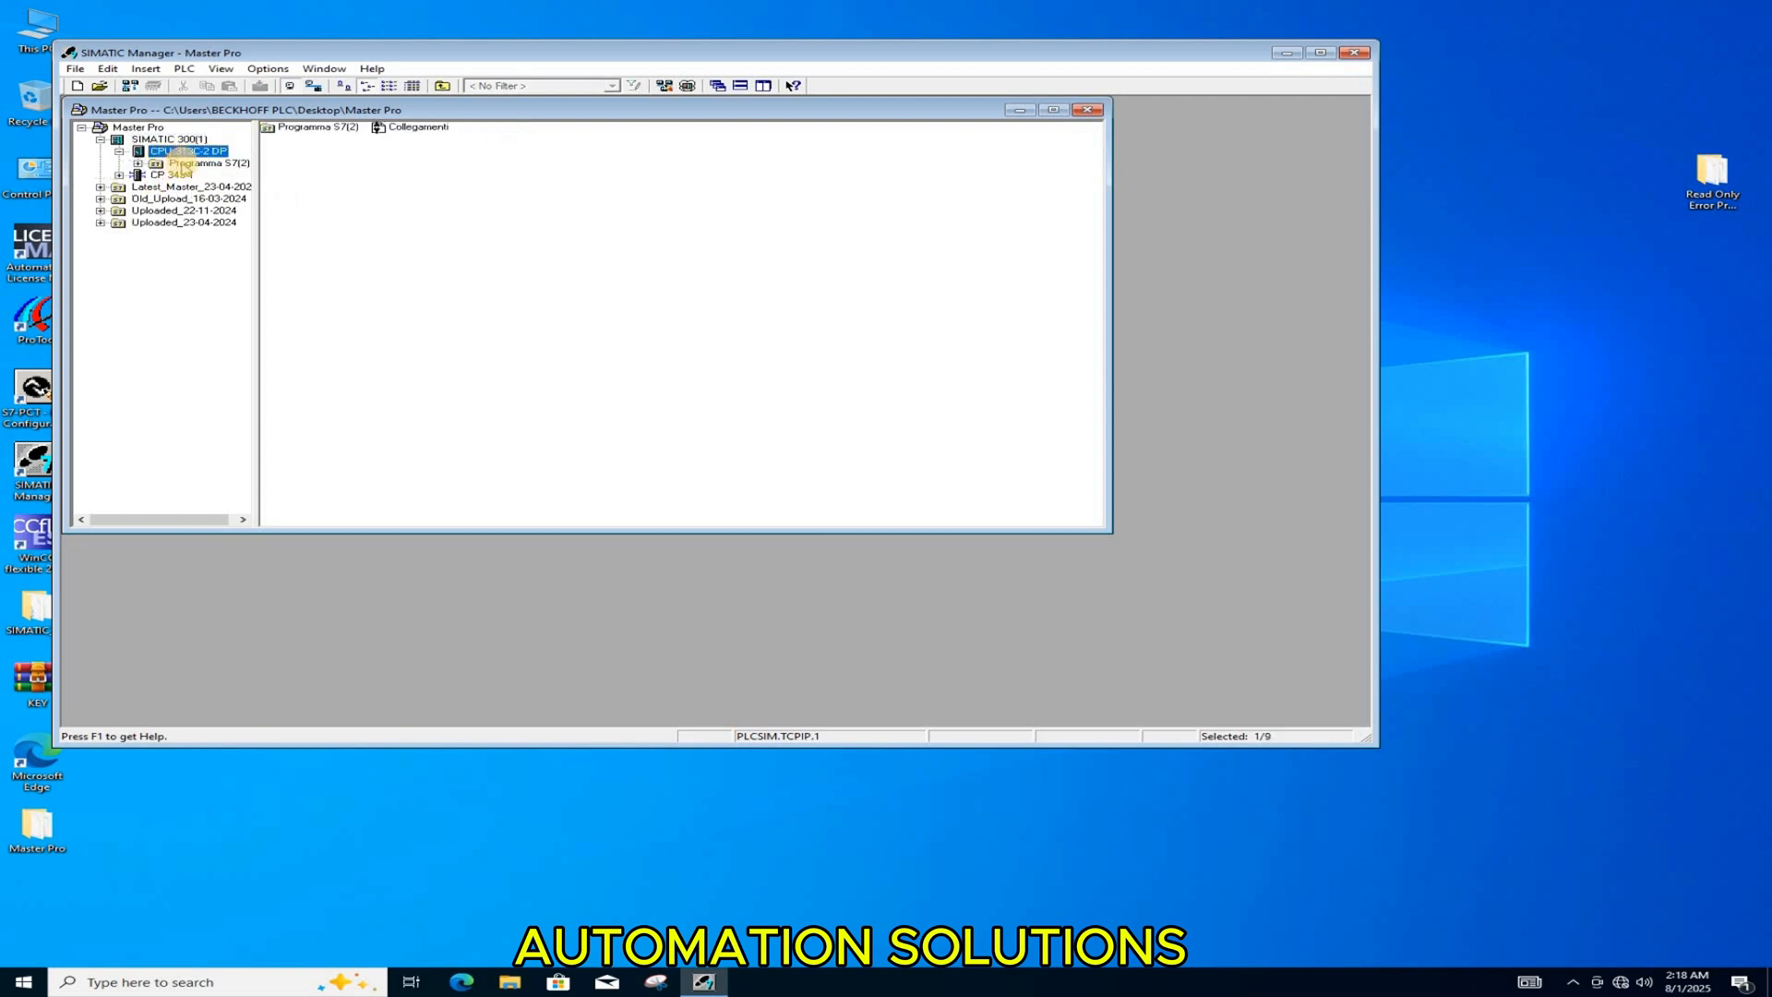
pyautogui.doubleClick(194, 163)
pyautogui.click(205, 187)
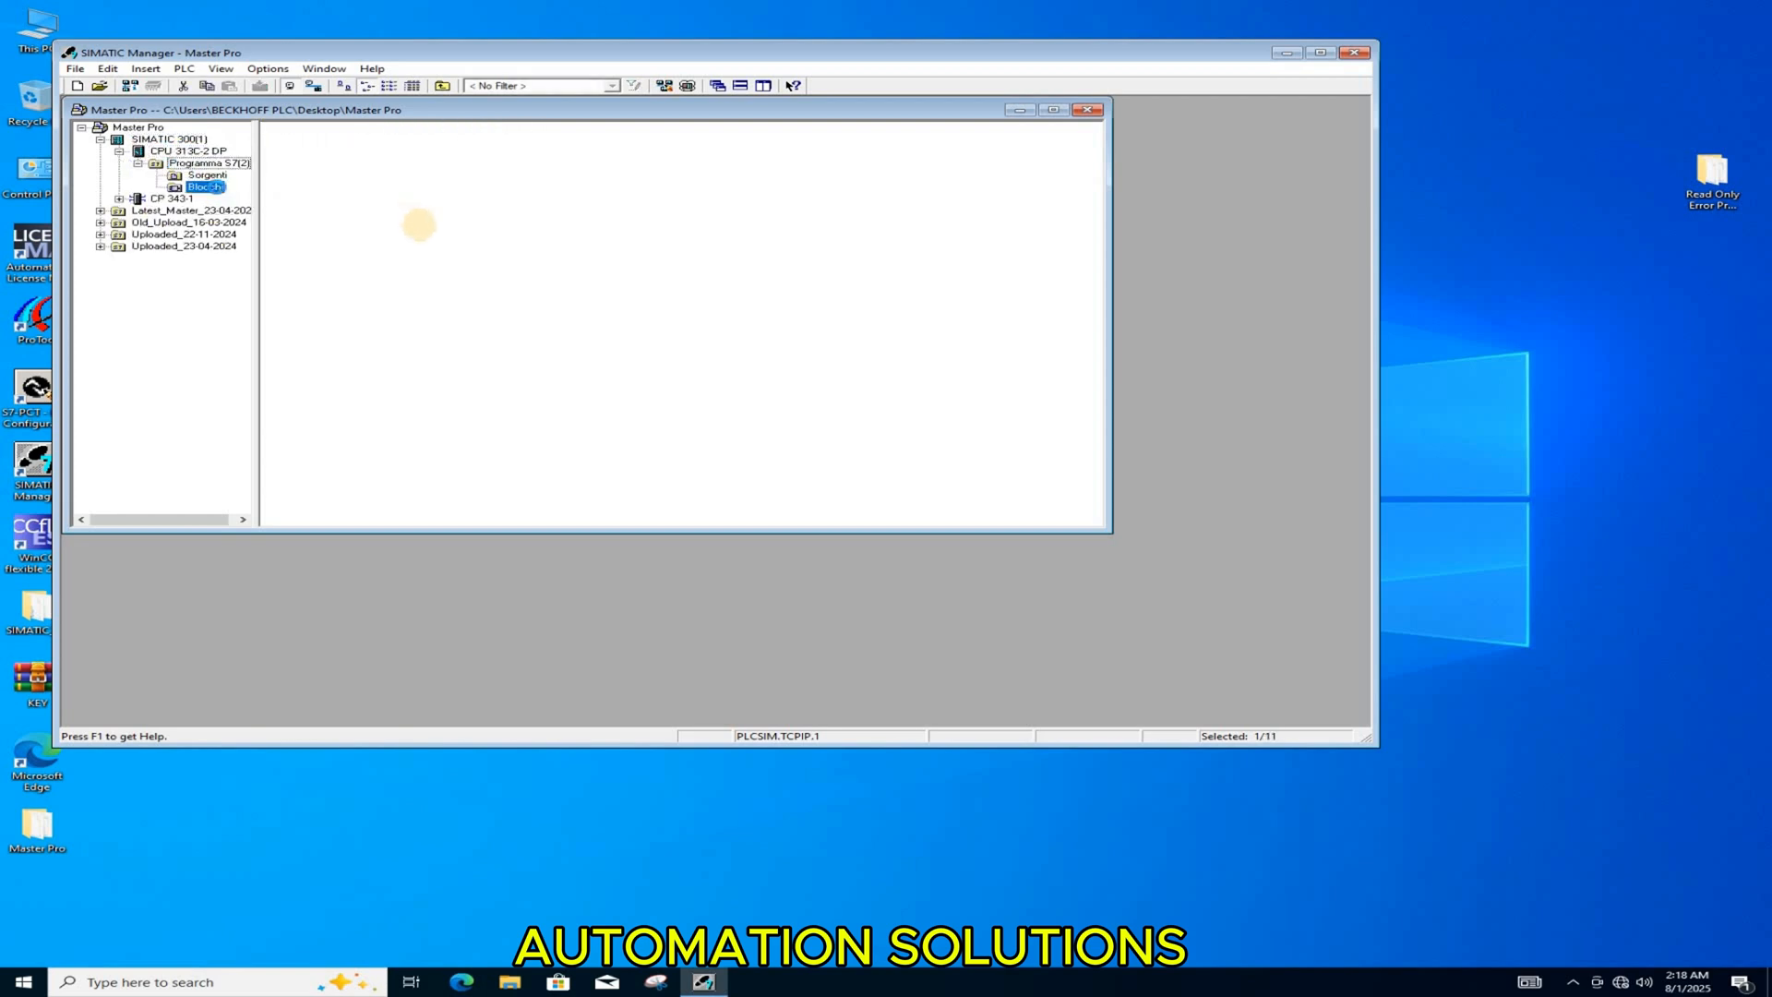
pyautogui.click(400, 203)
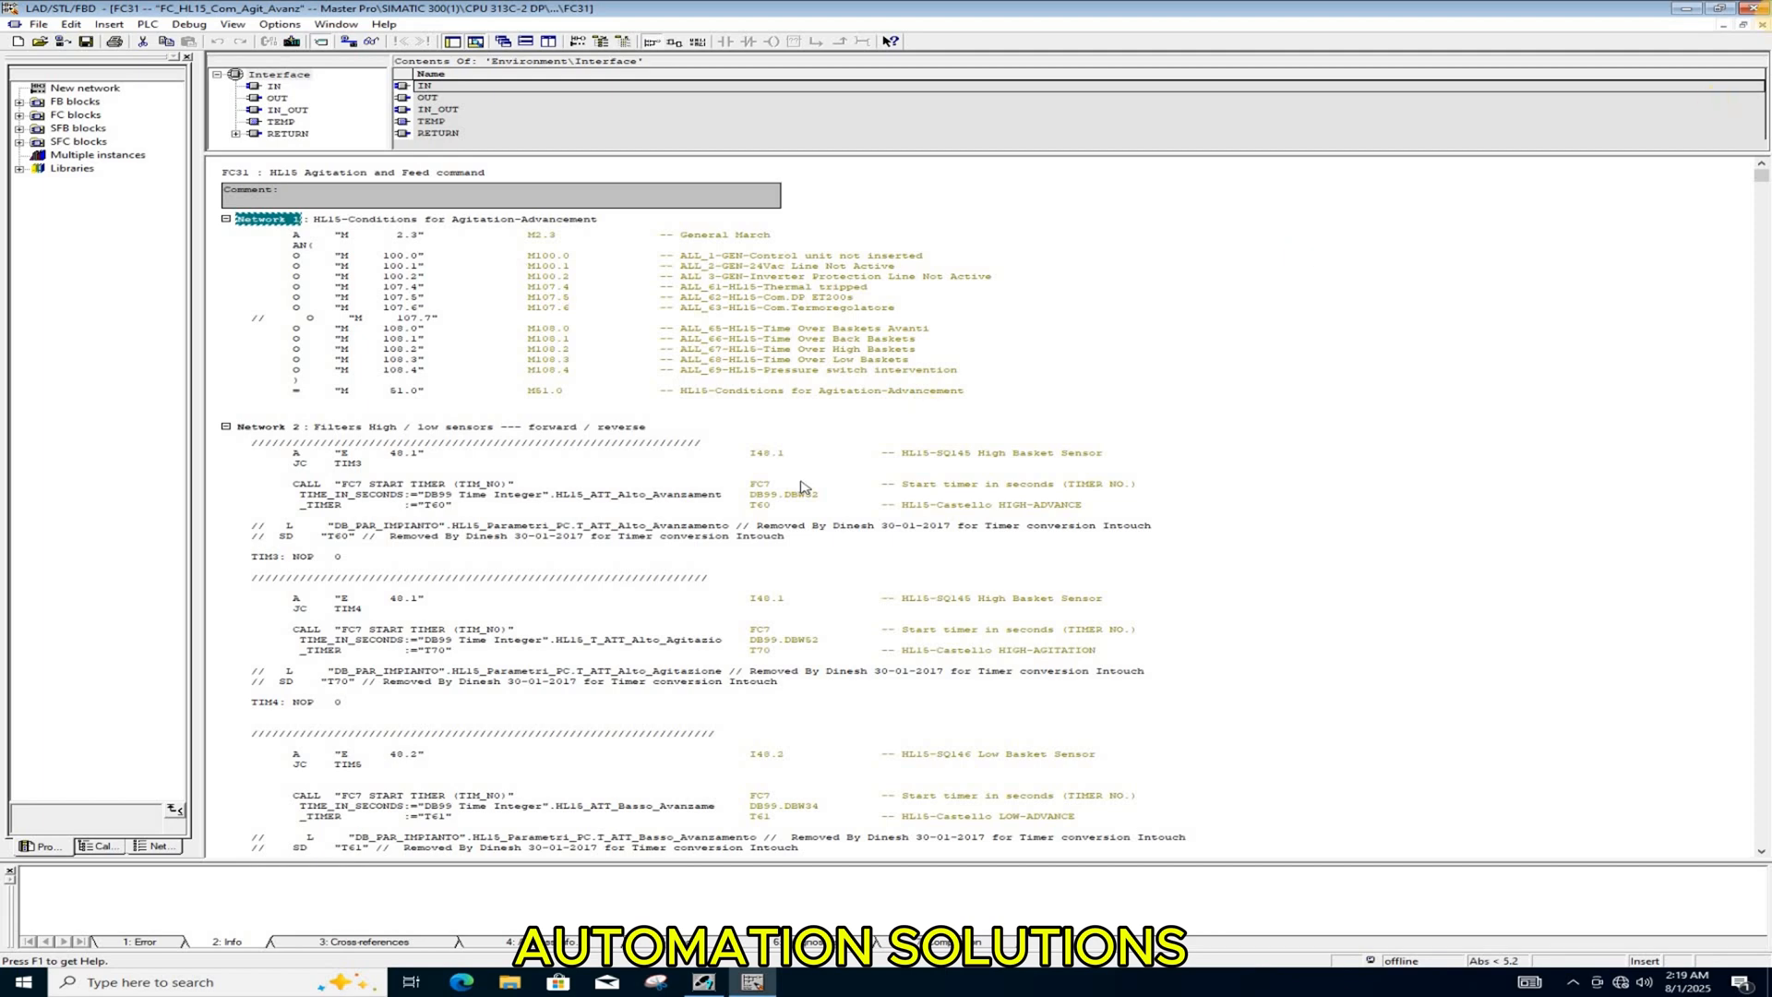
pyautogui.click(1755, 7)
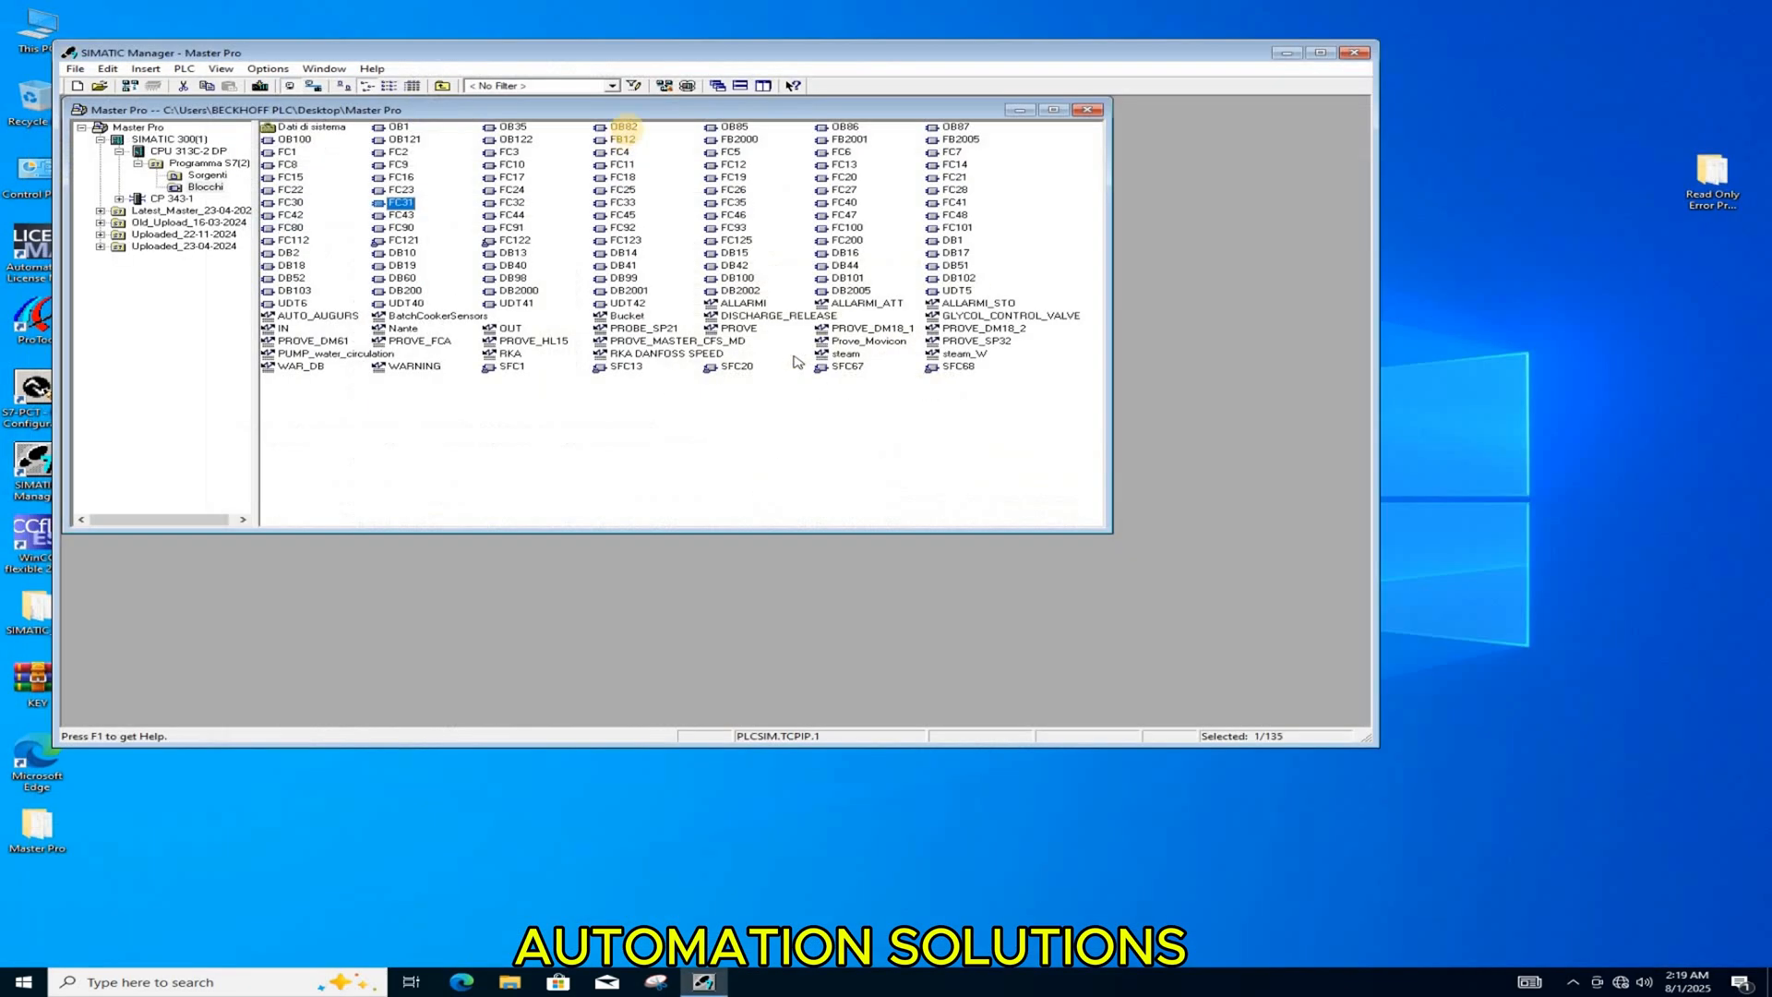
# Step: Start the module simulation with its CPU in RUN-P and download the SIMATIC 300(1) station, replacing the controller's system data
pyautogui.click(686, 85)
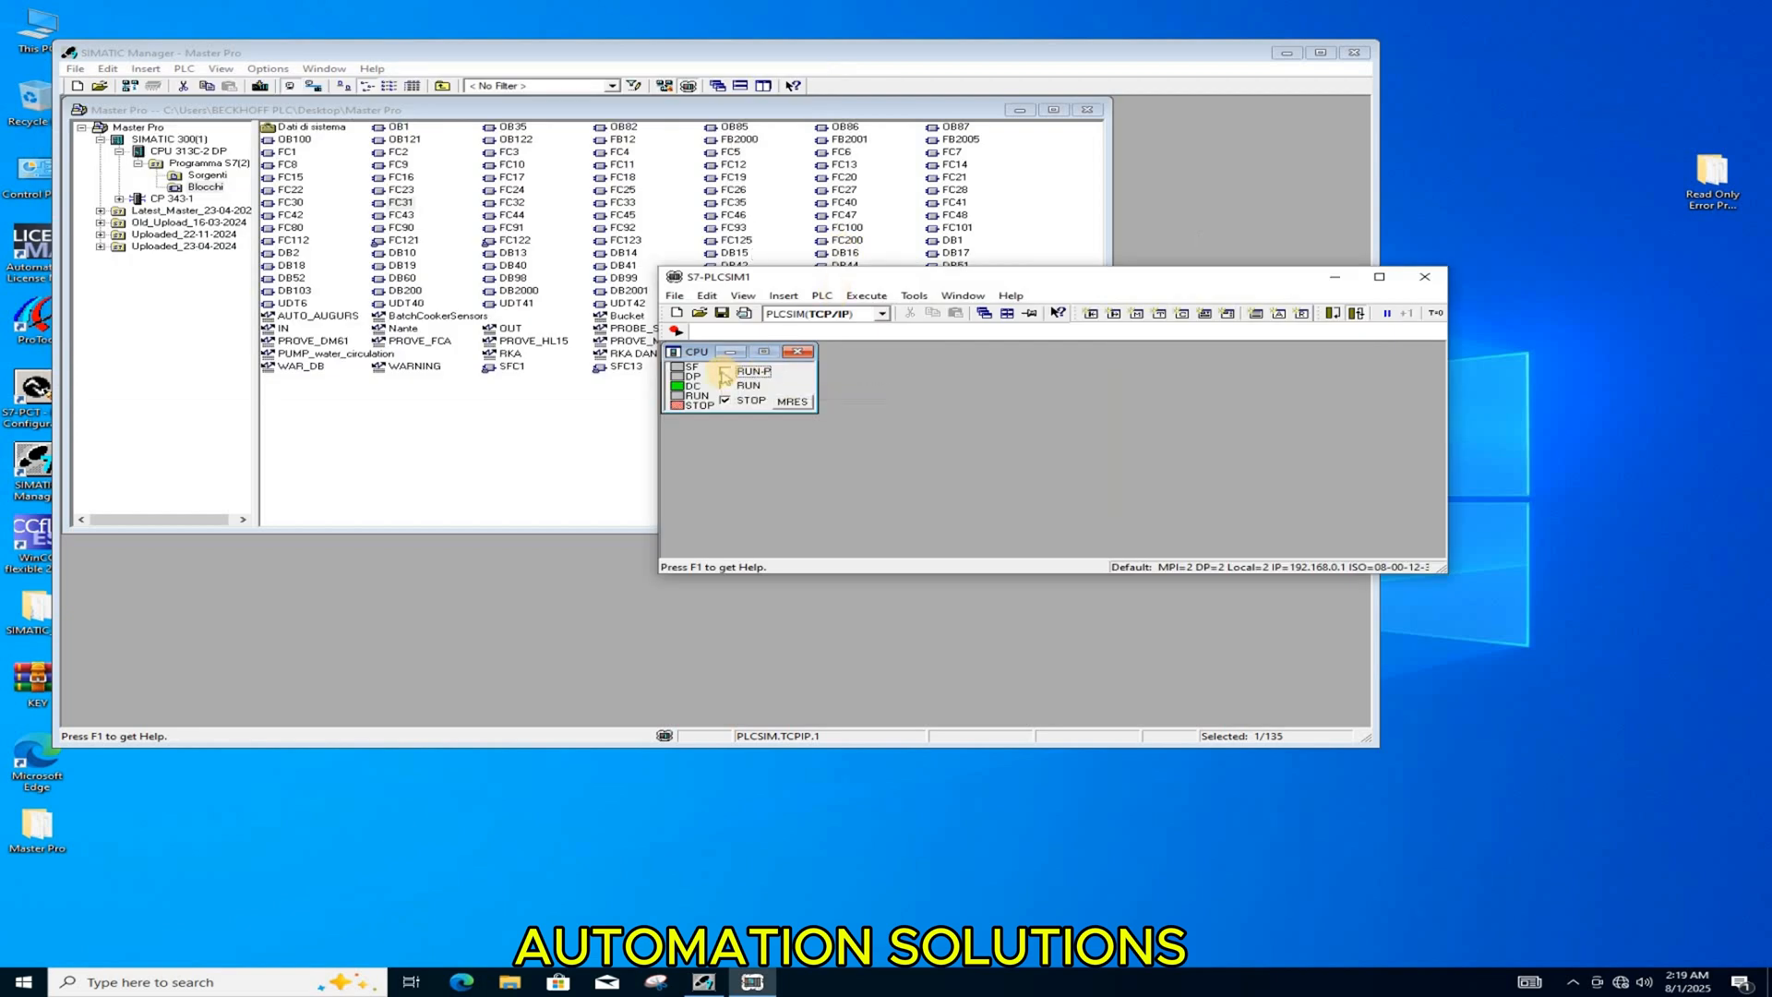
pyautogui.click(725, 373)
pyautogui.click(159, 141)
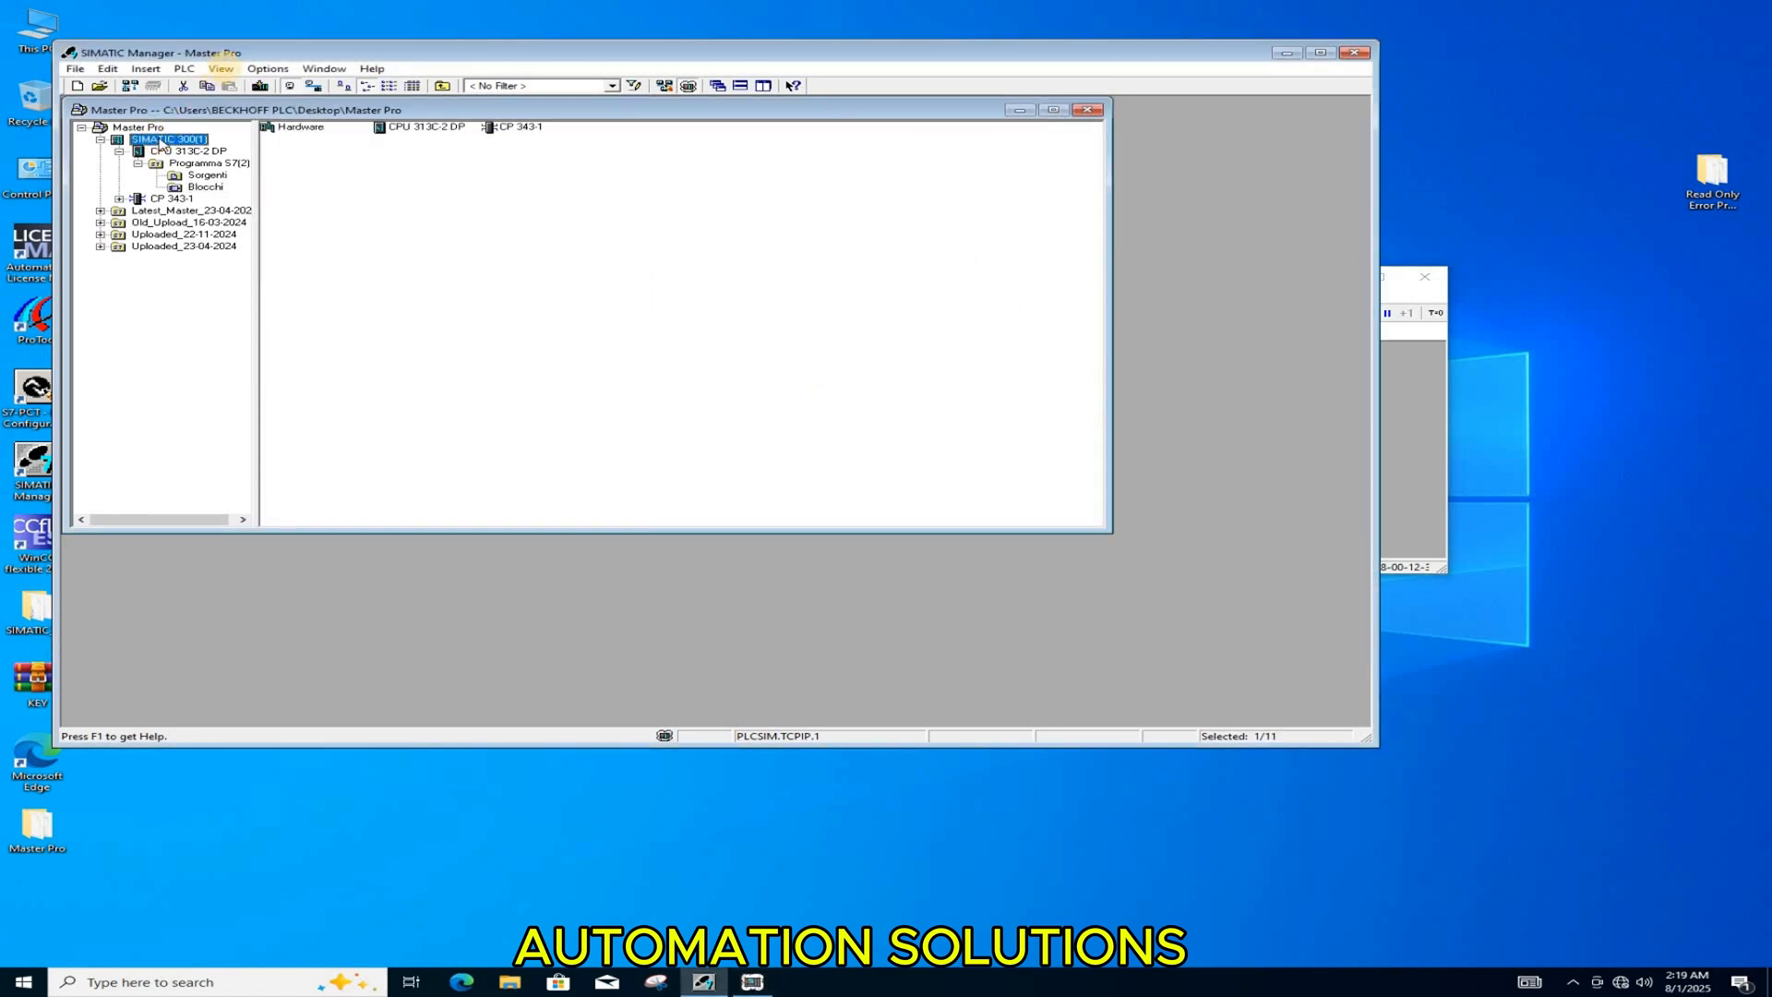
pyautogui.click(261, 86)
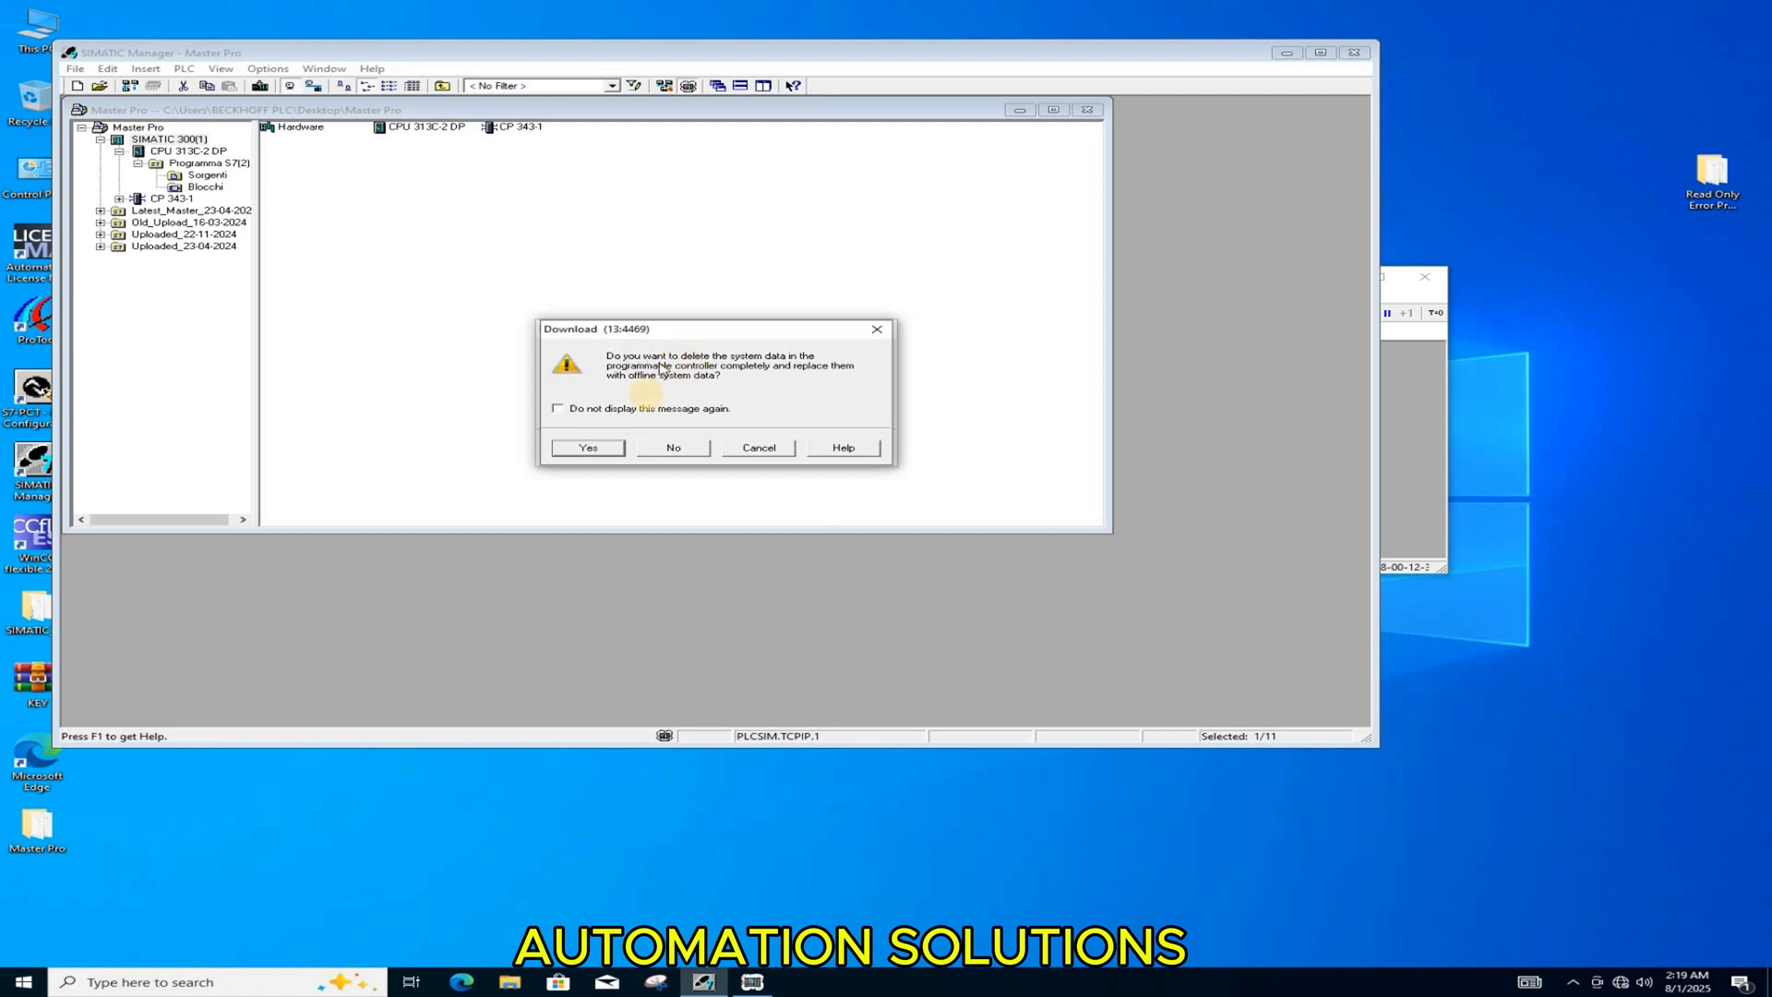
pyautogui.click(589, 448)
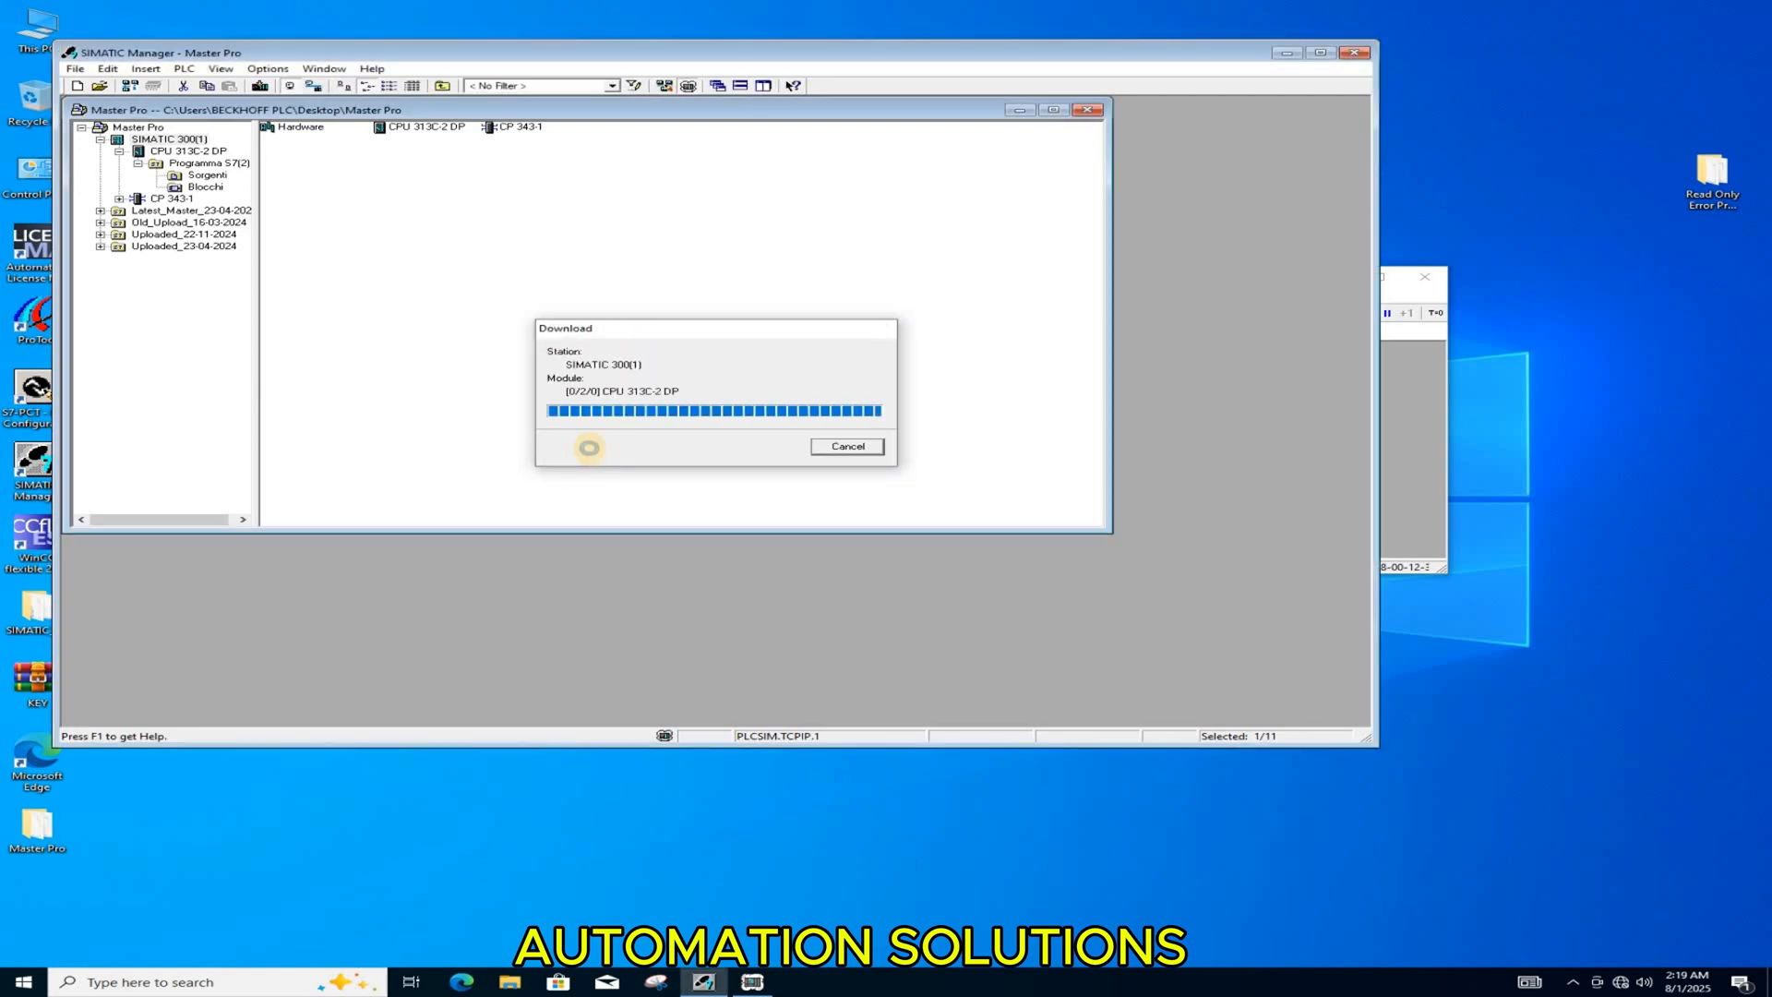
pyautogui.click(763, 562)
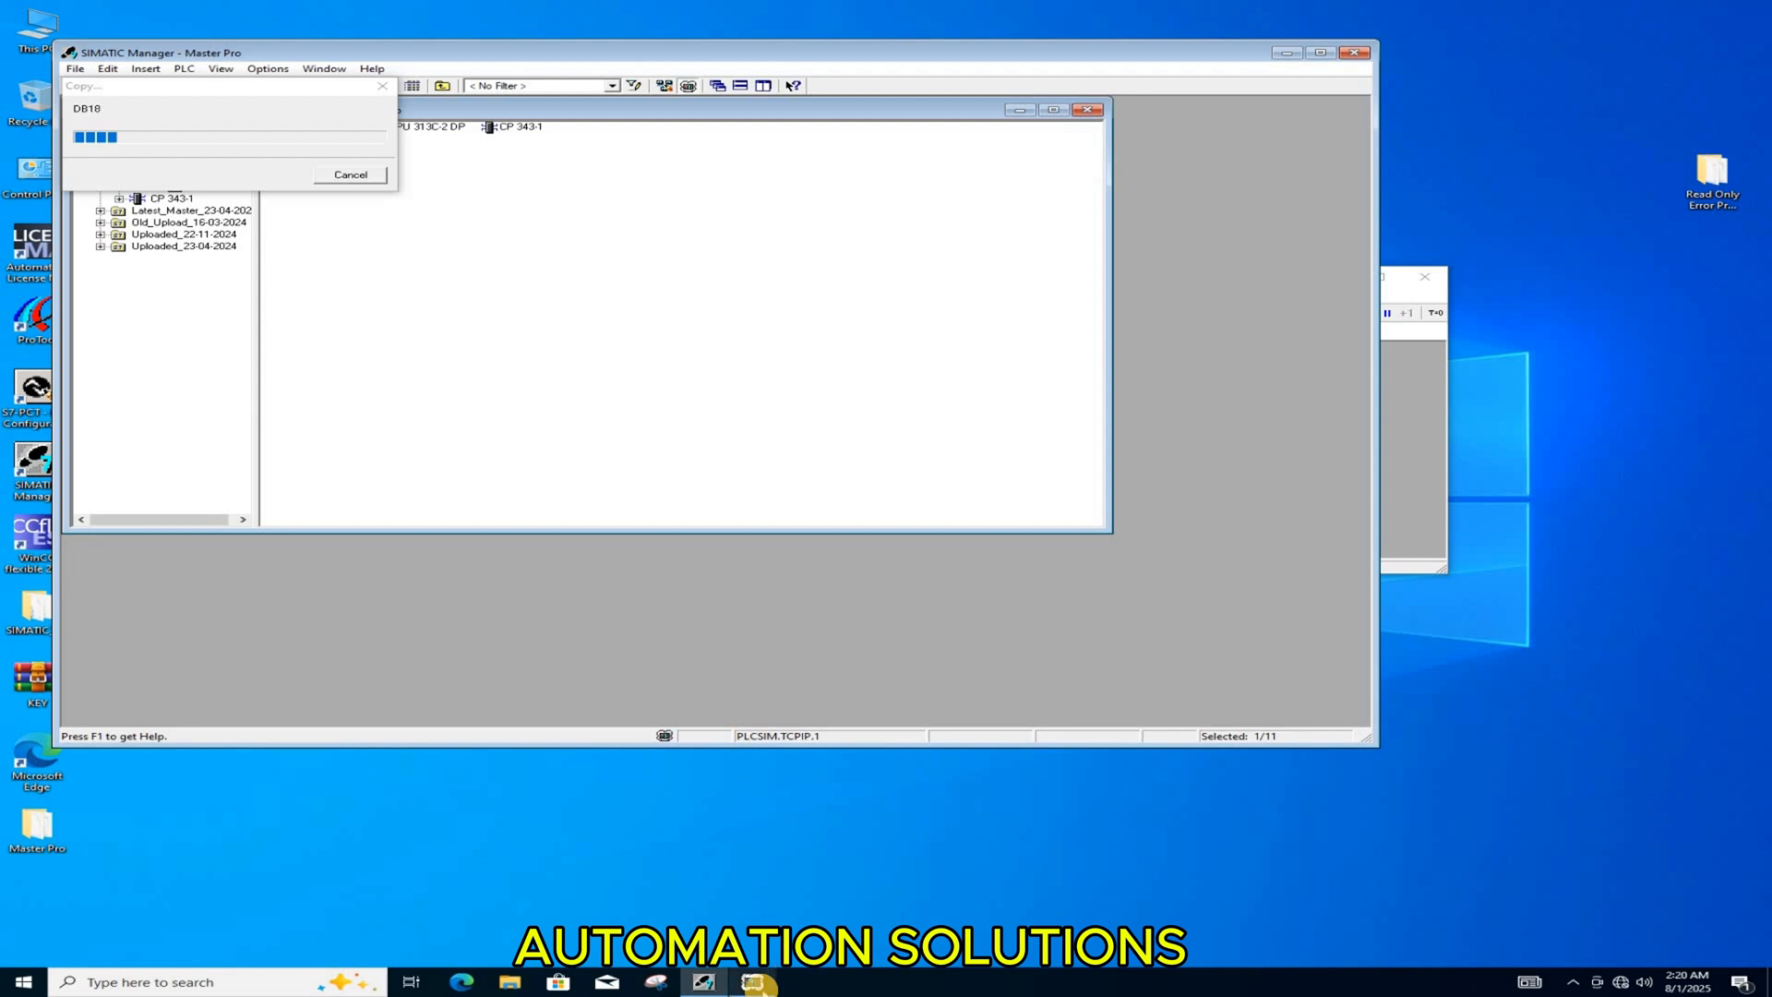
# Step: Keep a compact PLCSIM window on top beside the project window and approve the complete restart of CPU 313C-2 DP
pyautogui.click(752, 982)
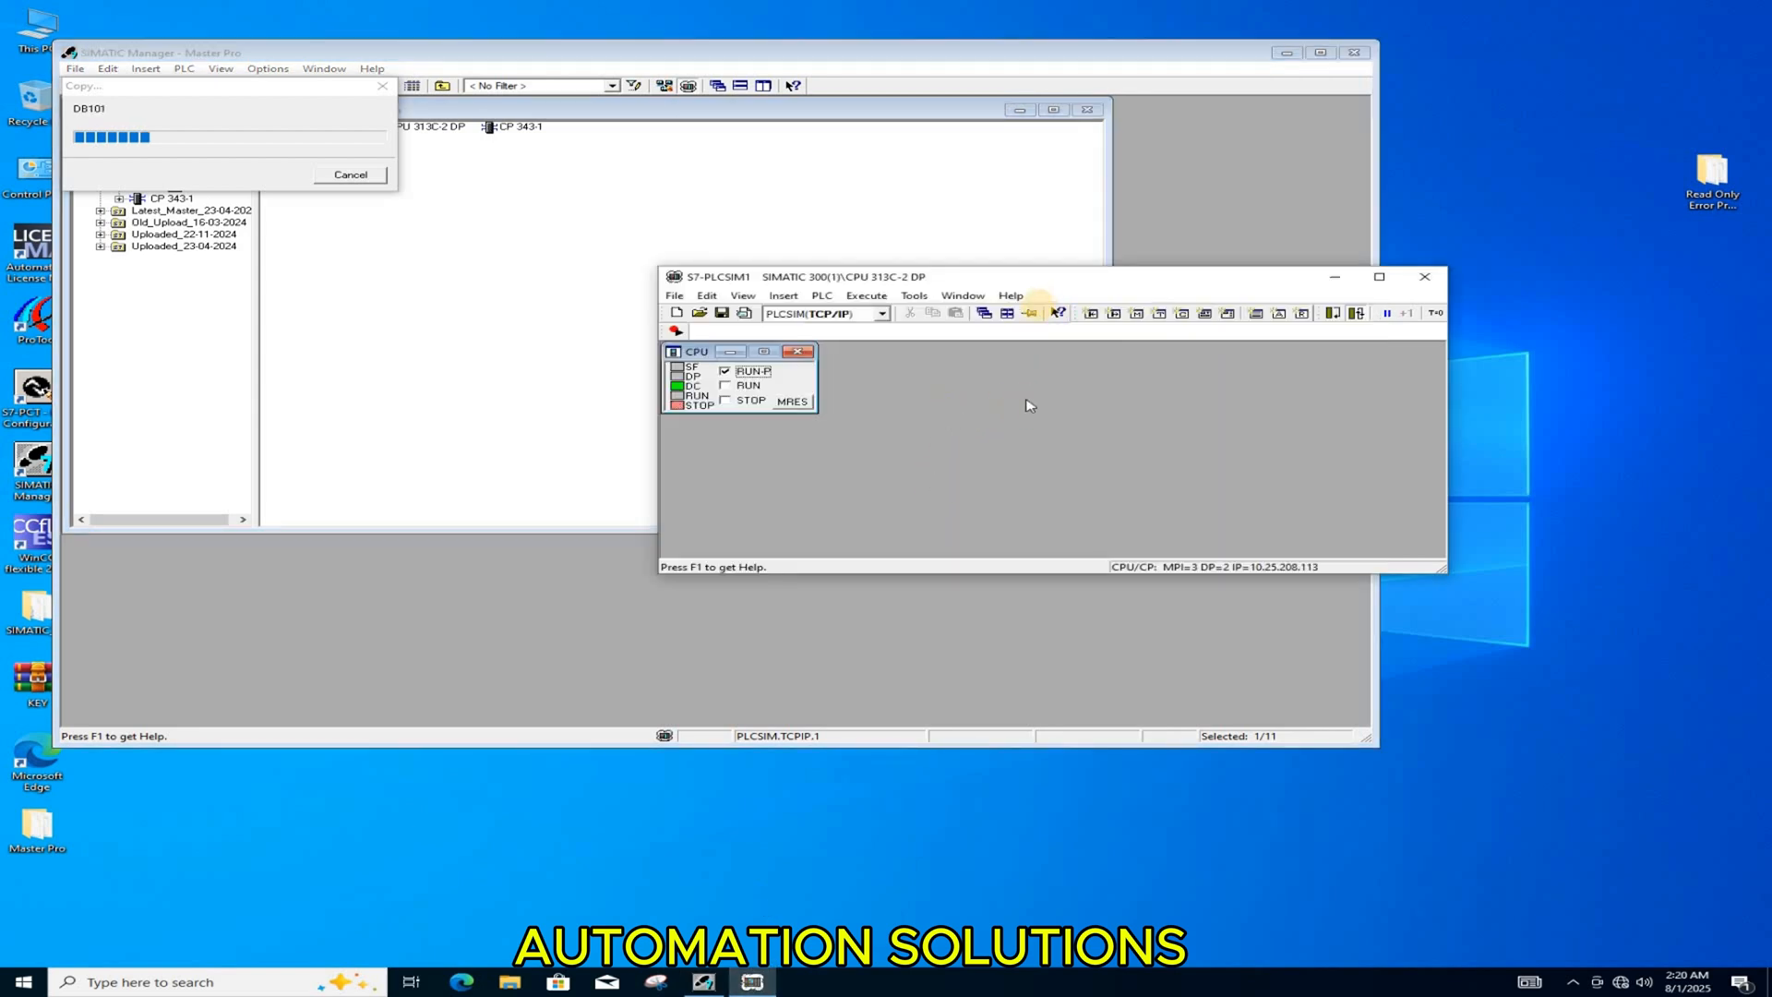
pyautogui.click(1031, 314)
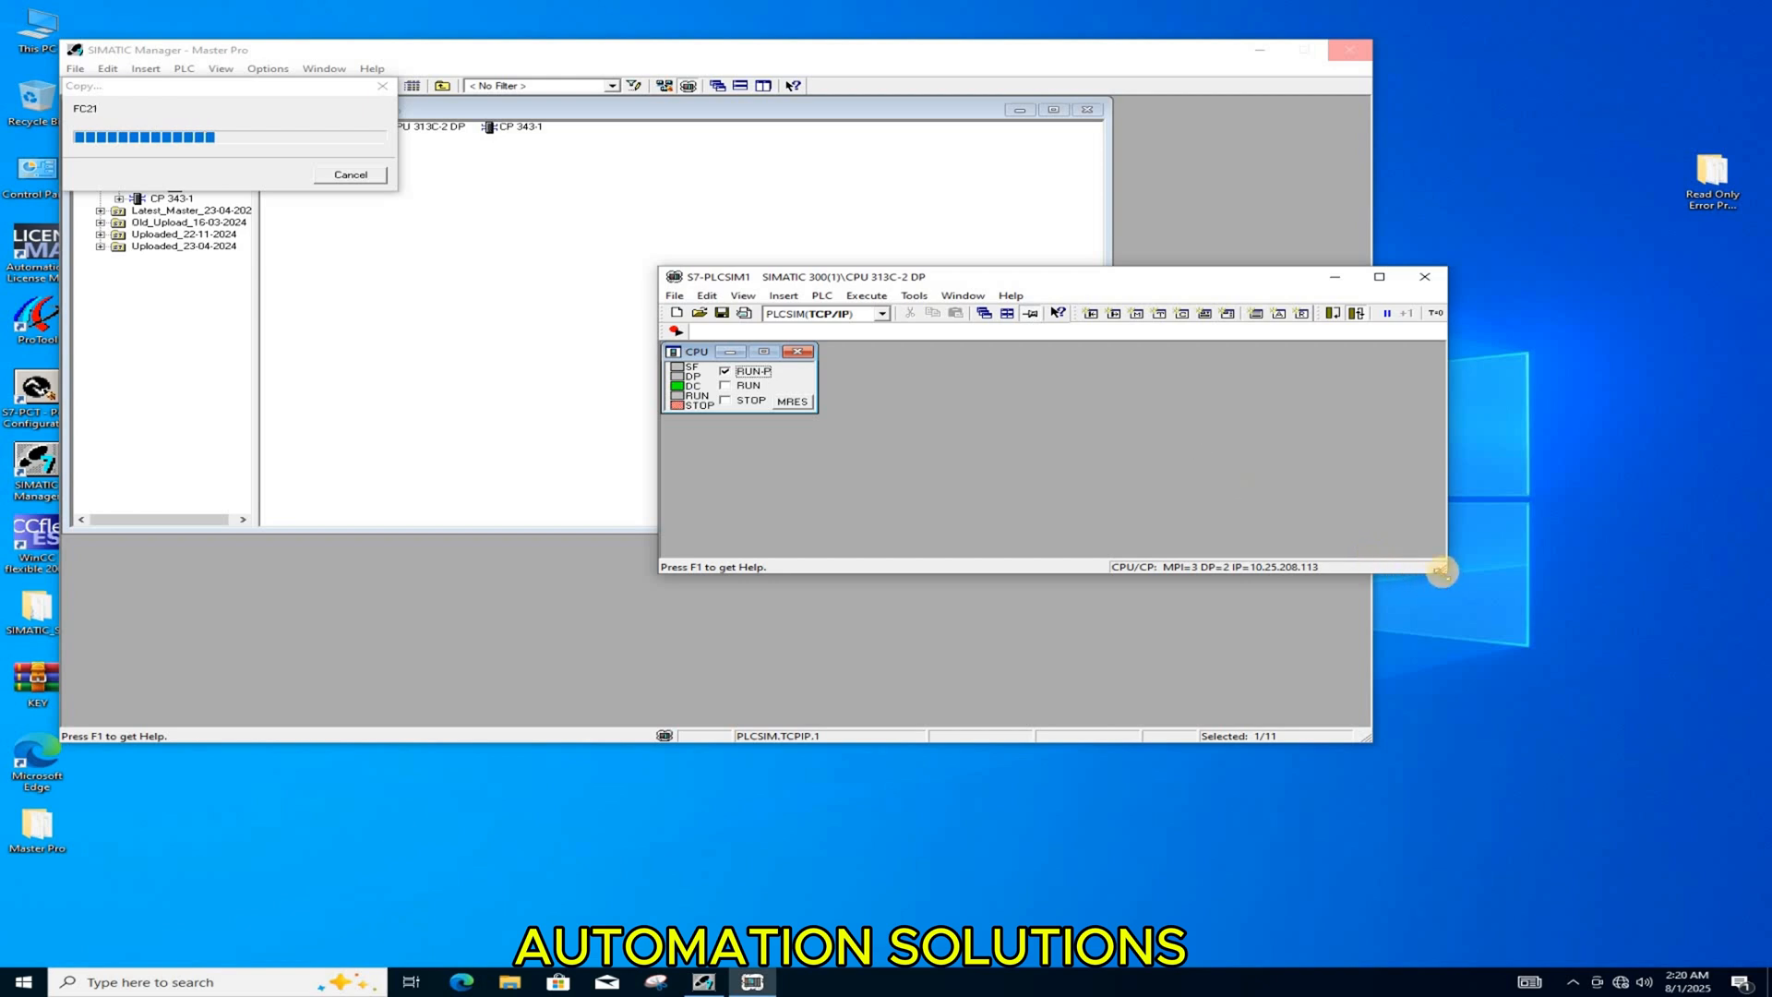
pyautogui.moveTo(1444, 572); pyautogui.dragTo(843, 587)
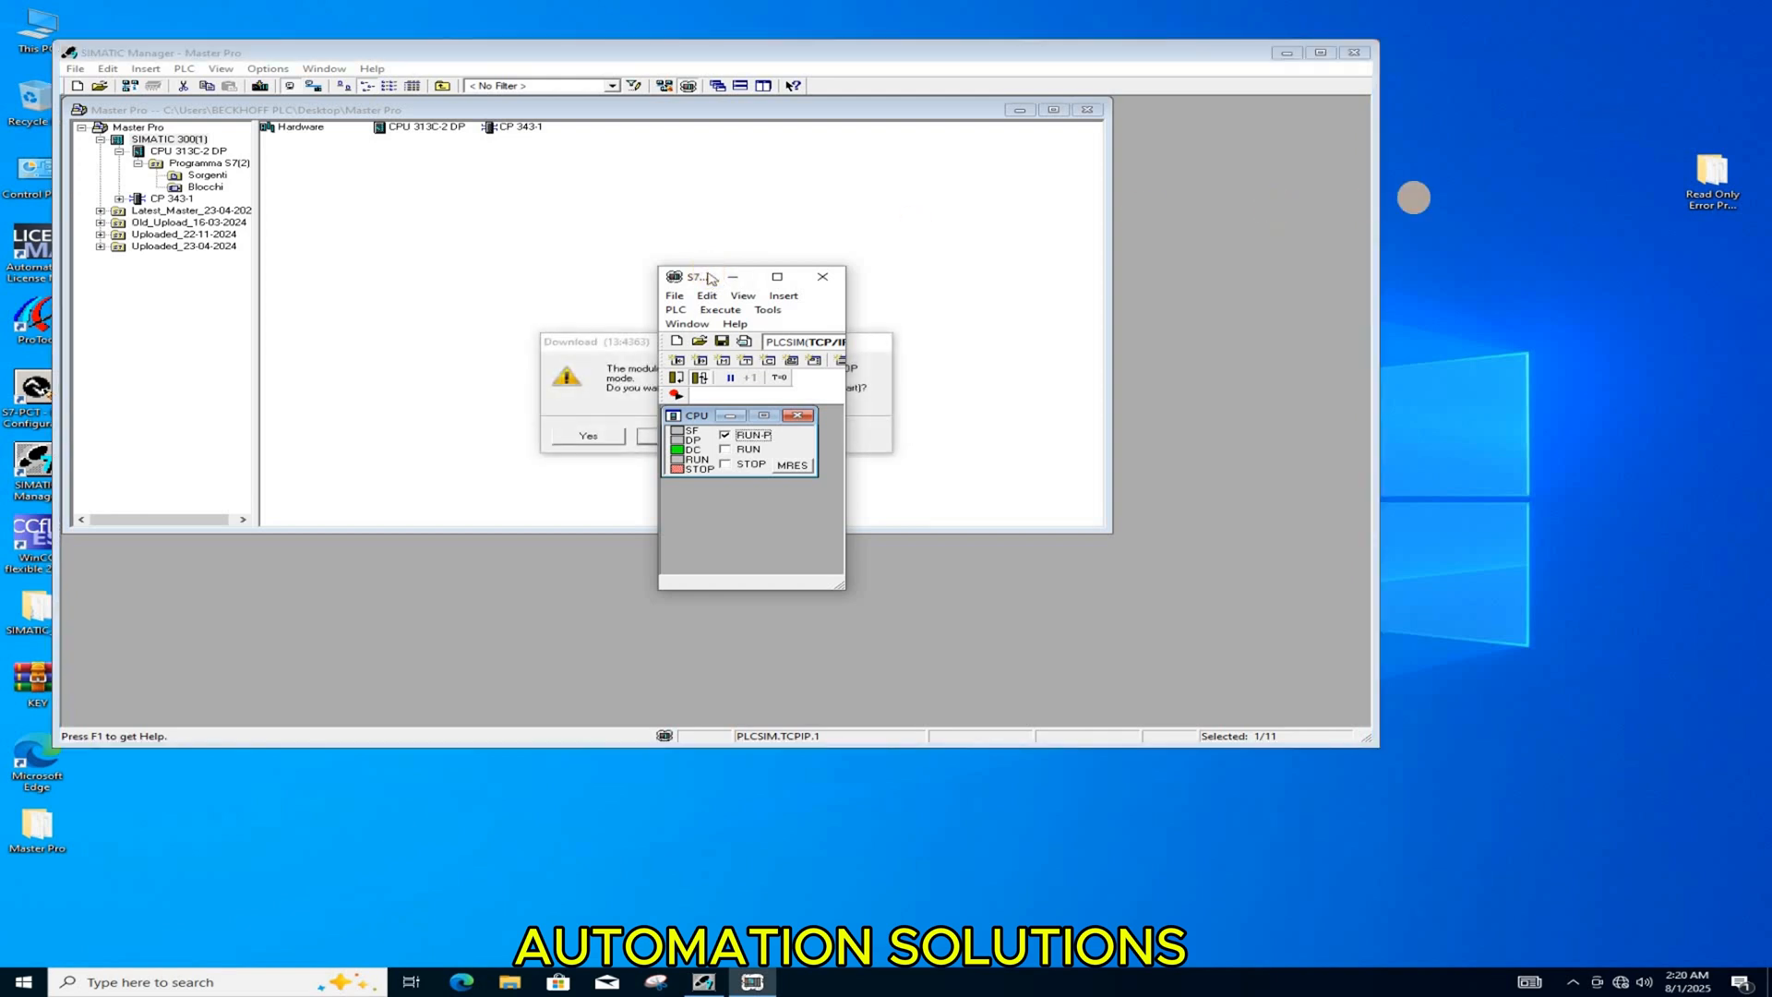
pyautogui.moveTo(709, 277); pyautogui.dragTo(1461, 207)
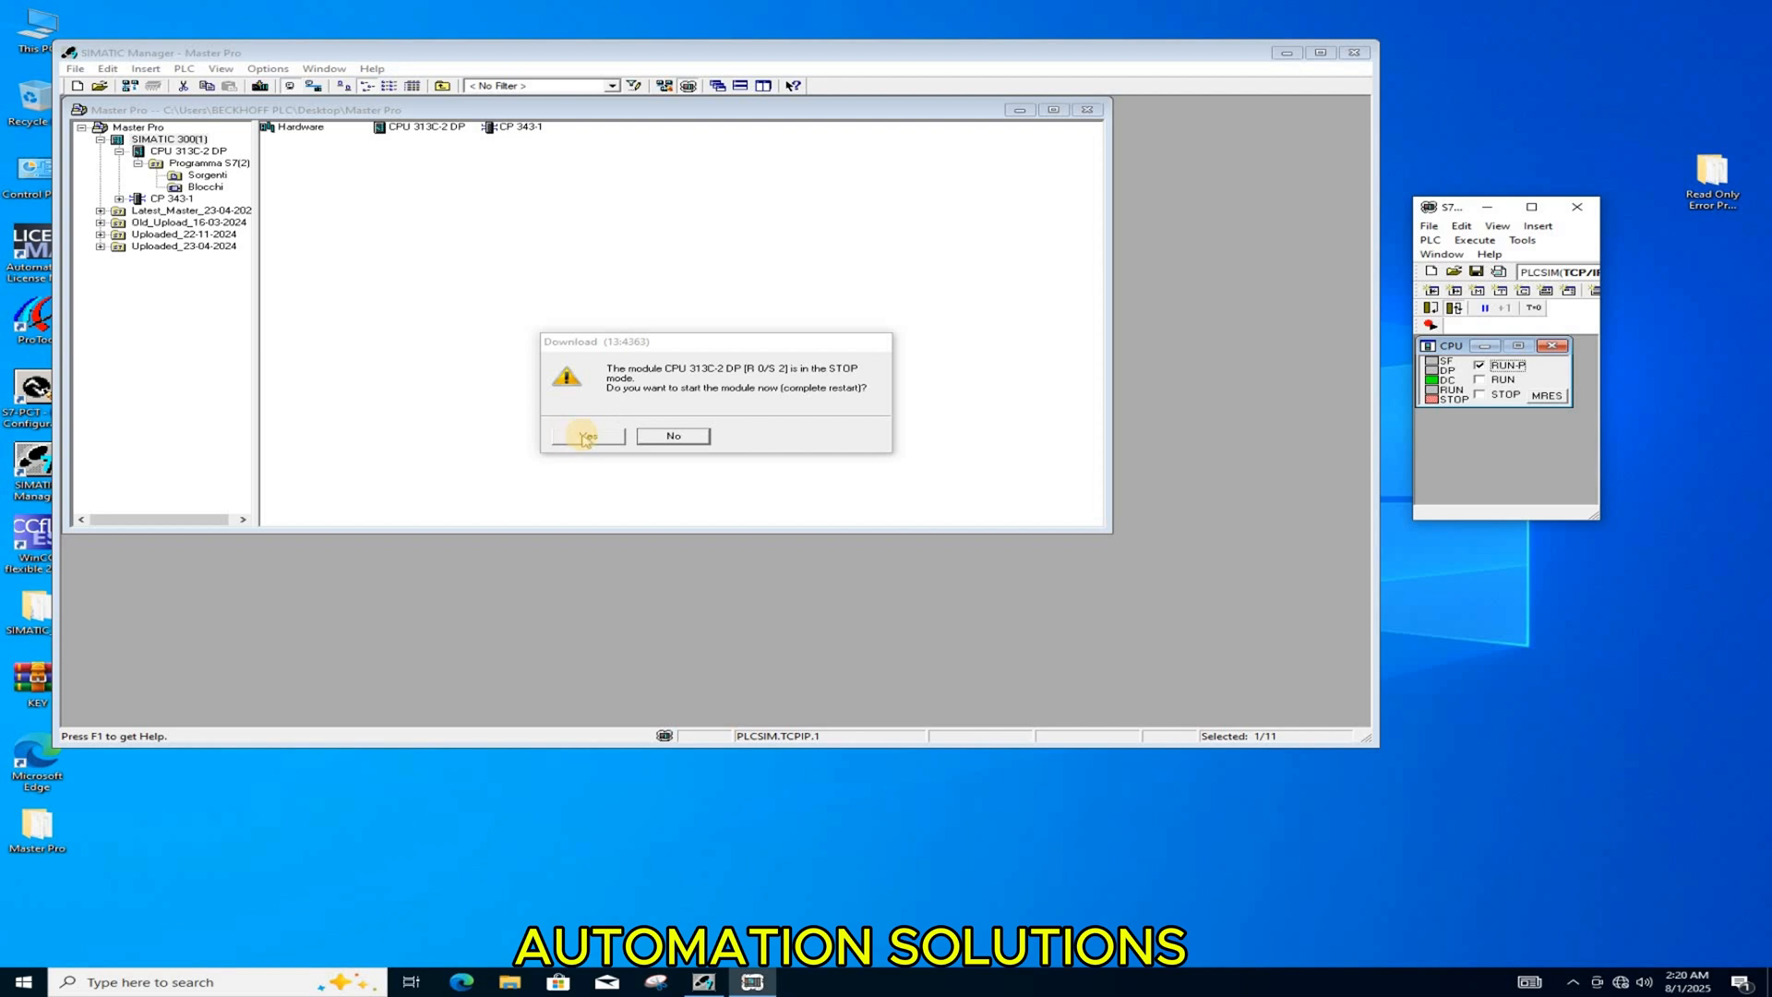
pyautogui.click(583, 434)
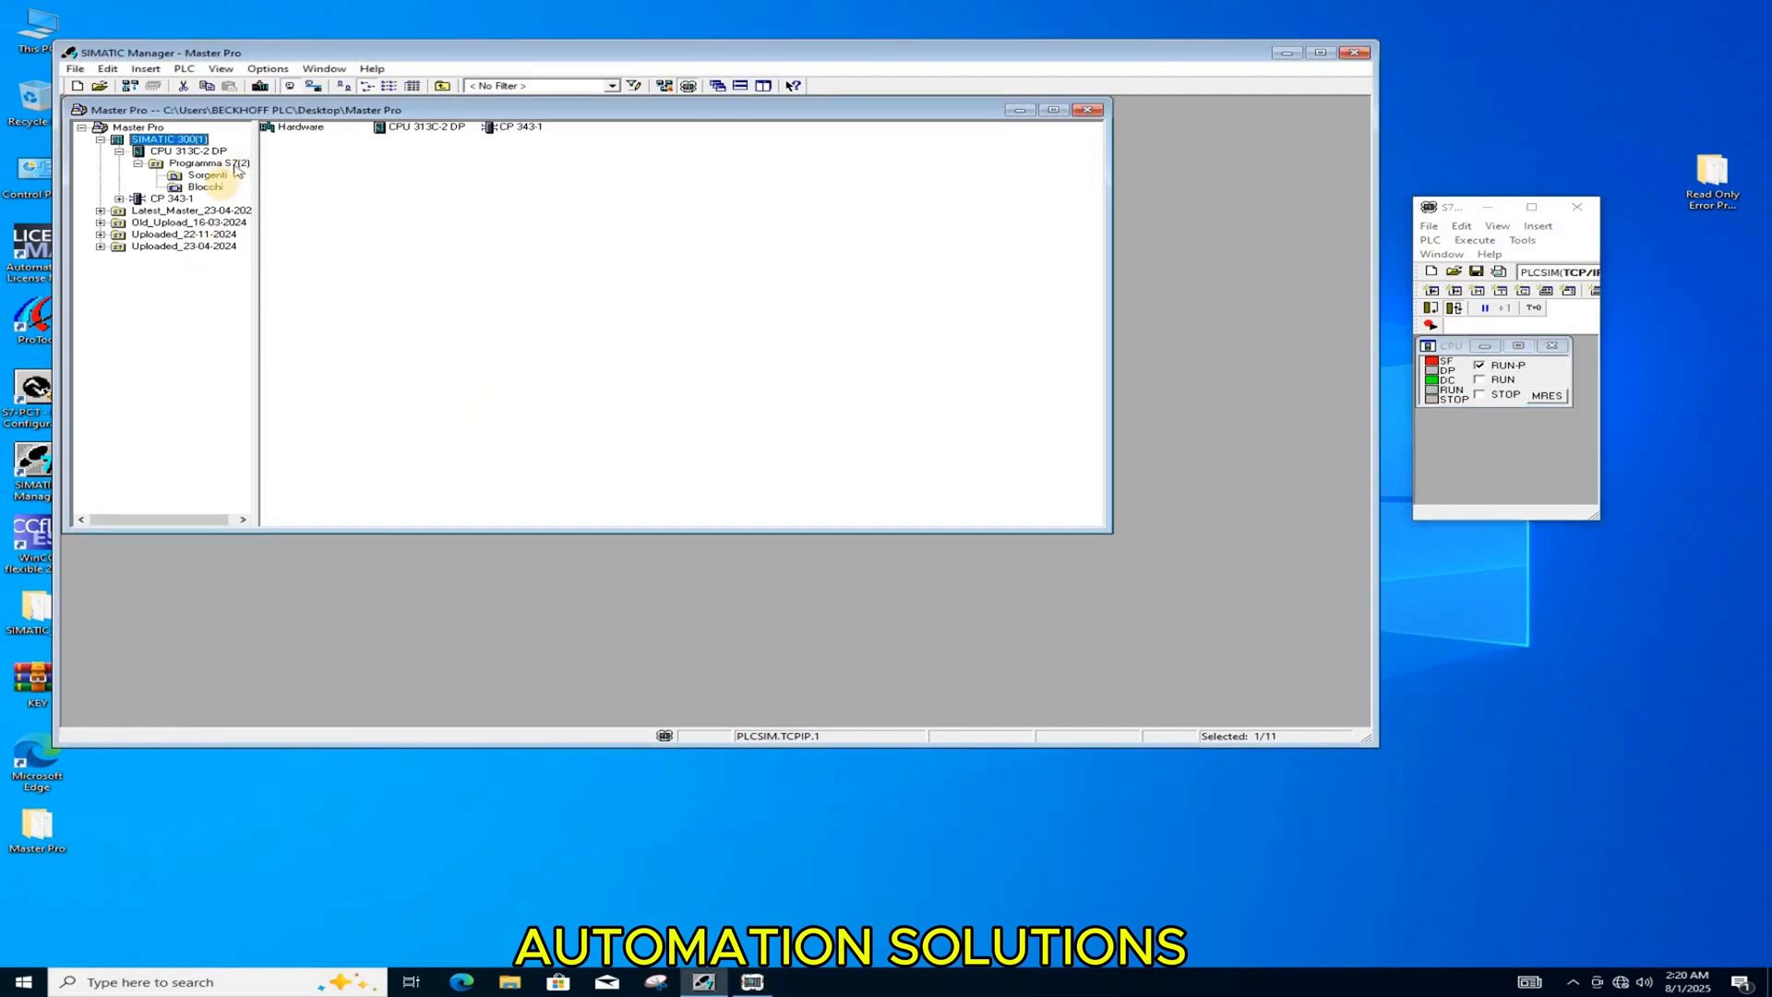
# Step: Open block FC30 from the Blocchi folder, monitor it online with a widened code area, and stop monitoring and close it
pyautogui.click(214, 188)
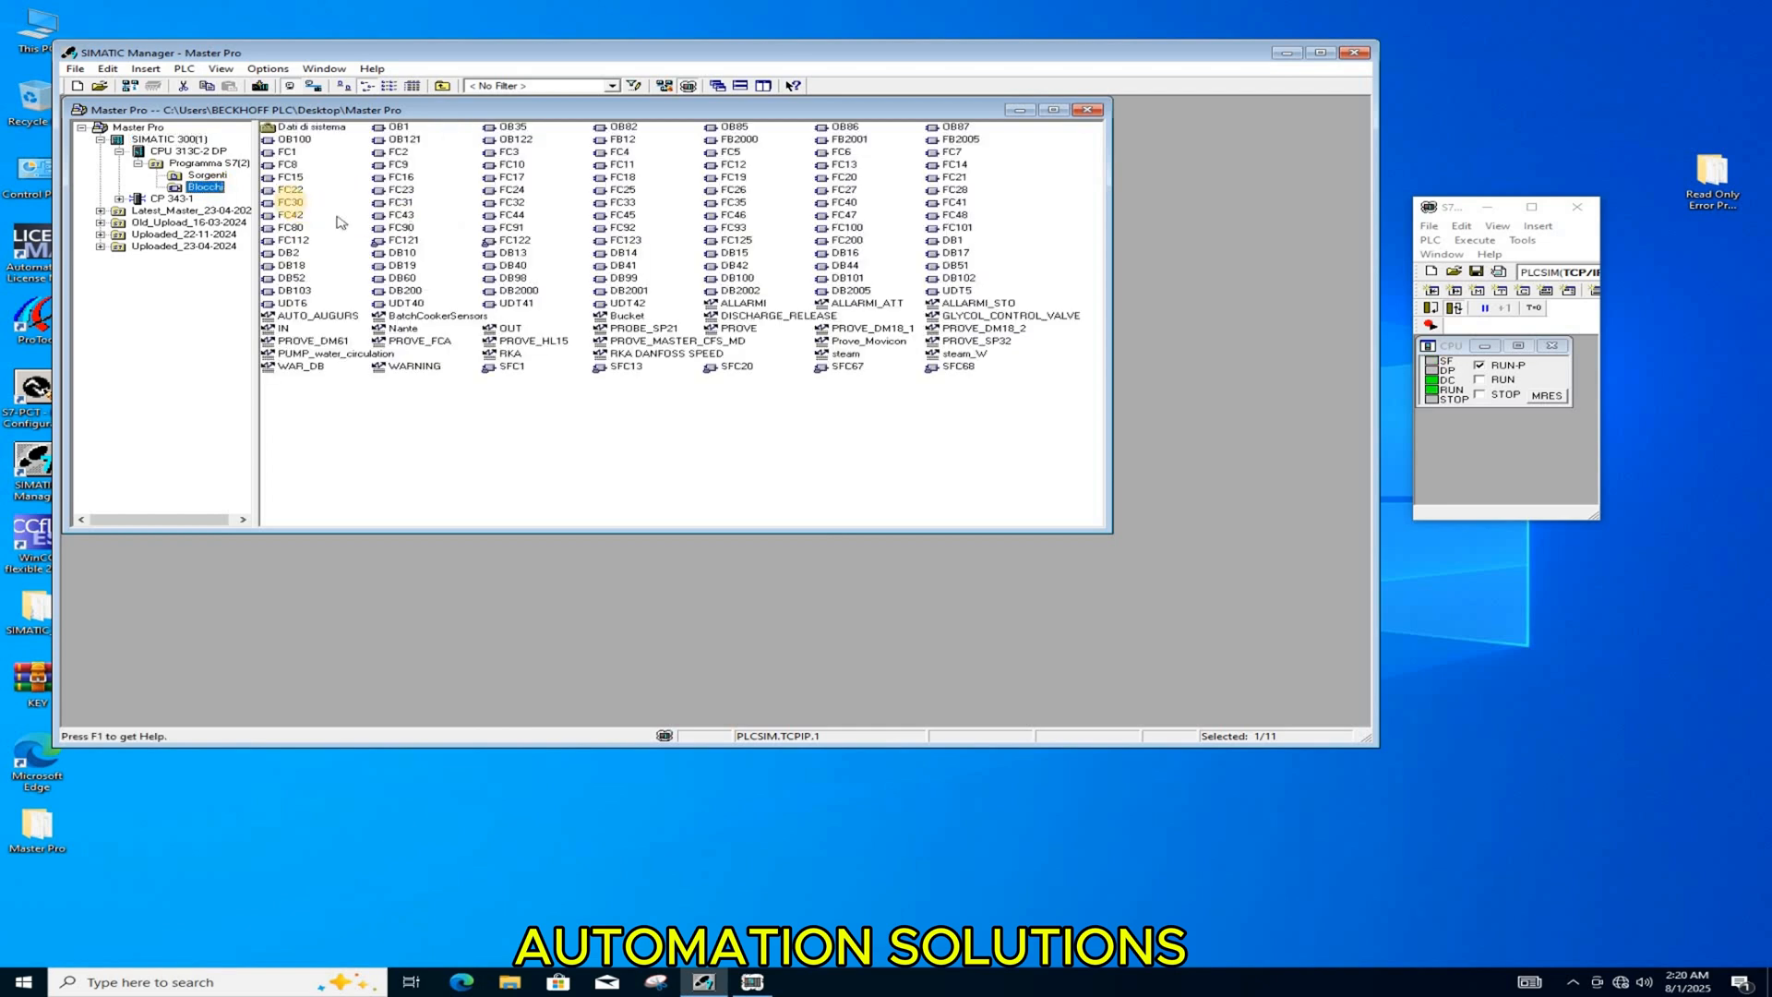
pyautogui.click(289, 203)
pyautogui.doubleClick(289, 202)
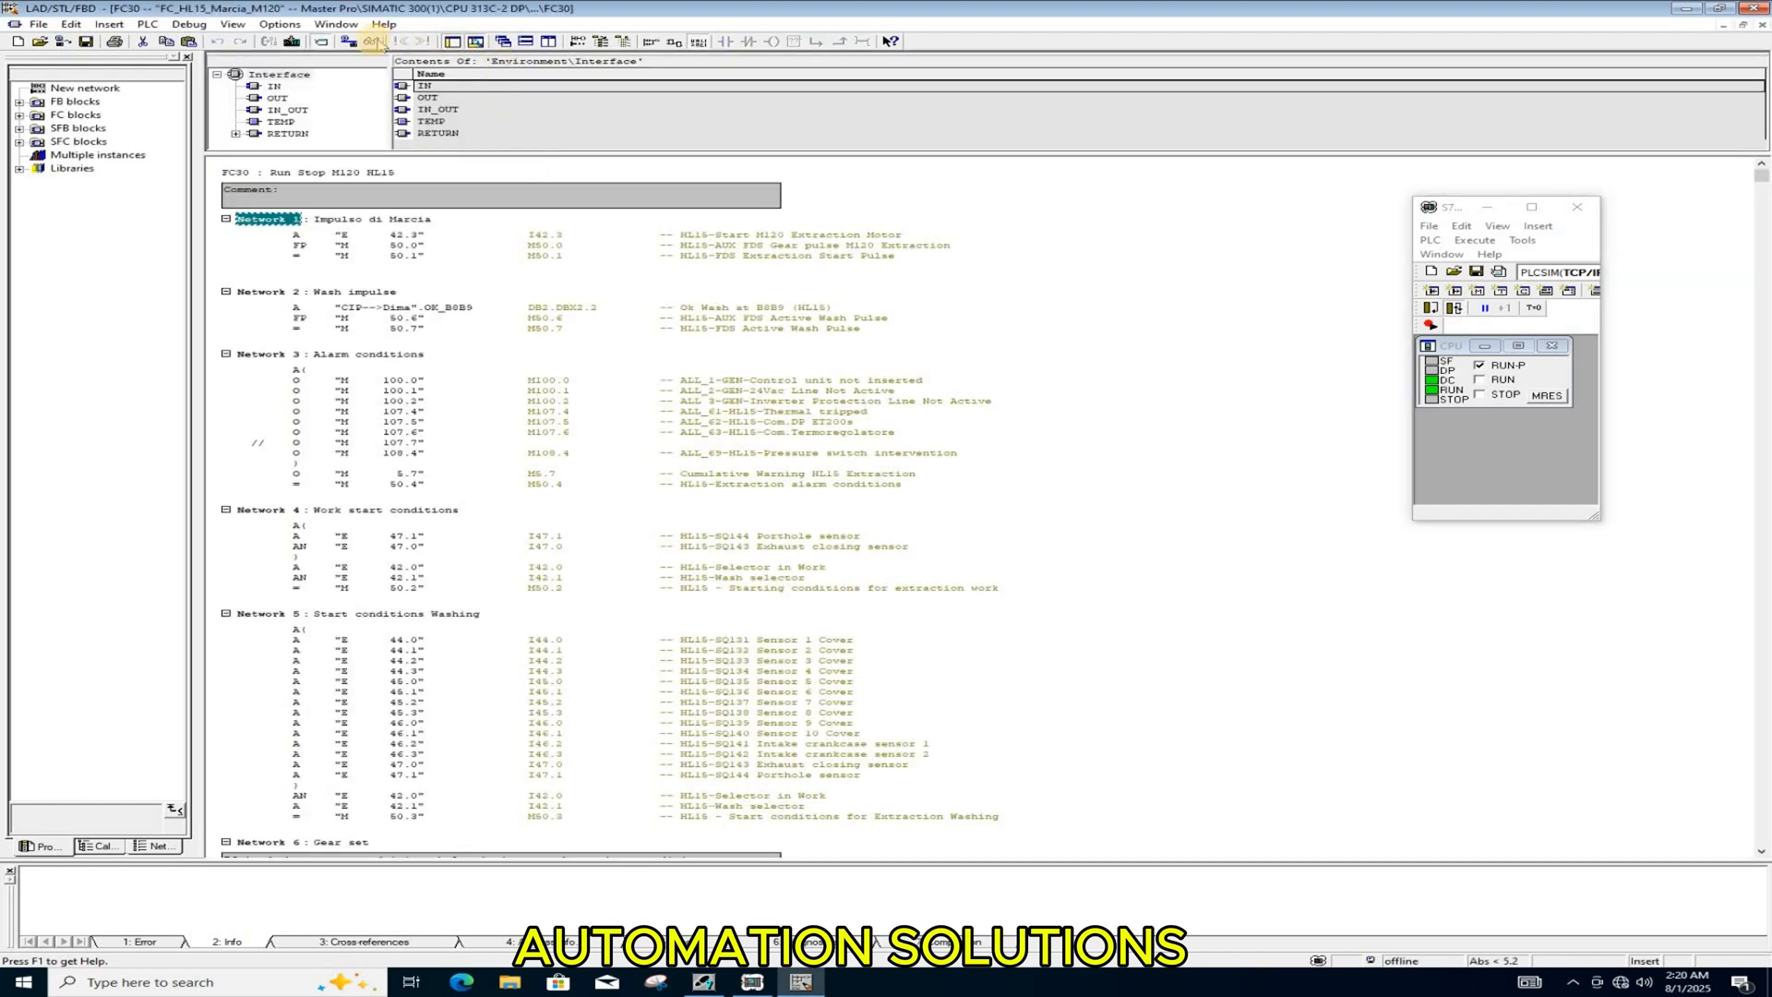
pyautogui.click(372, 41)
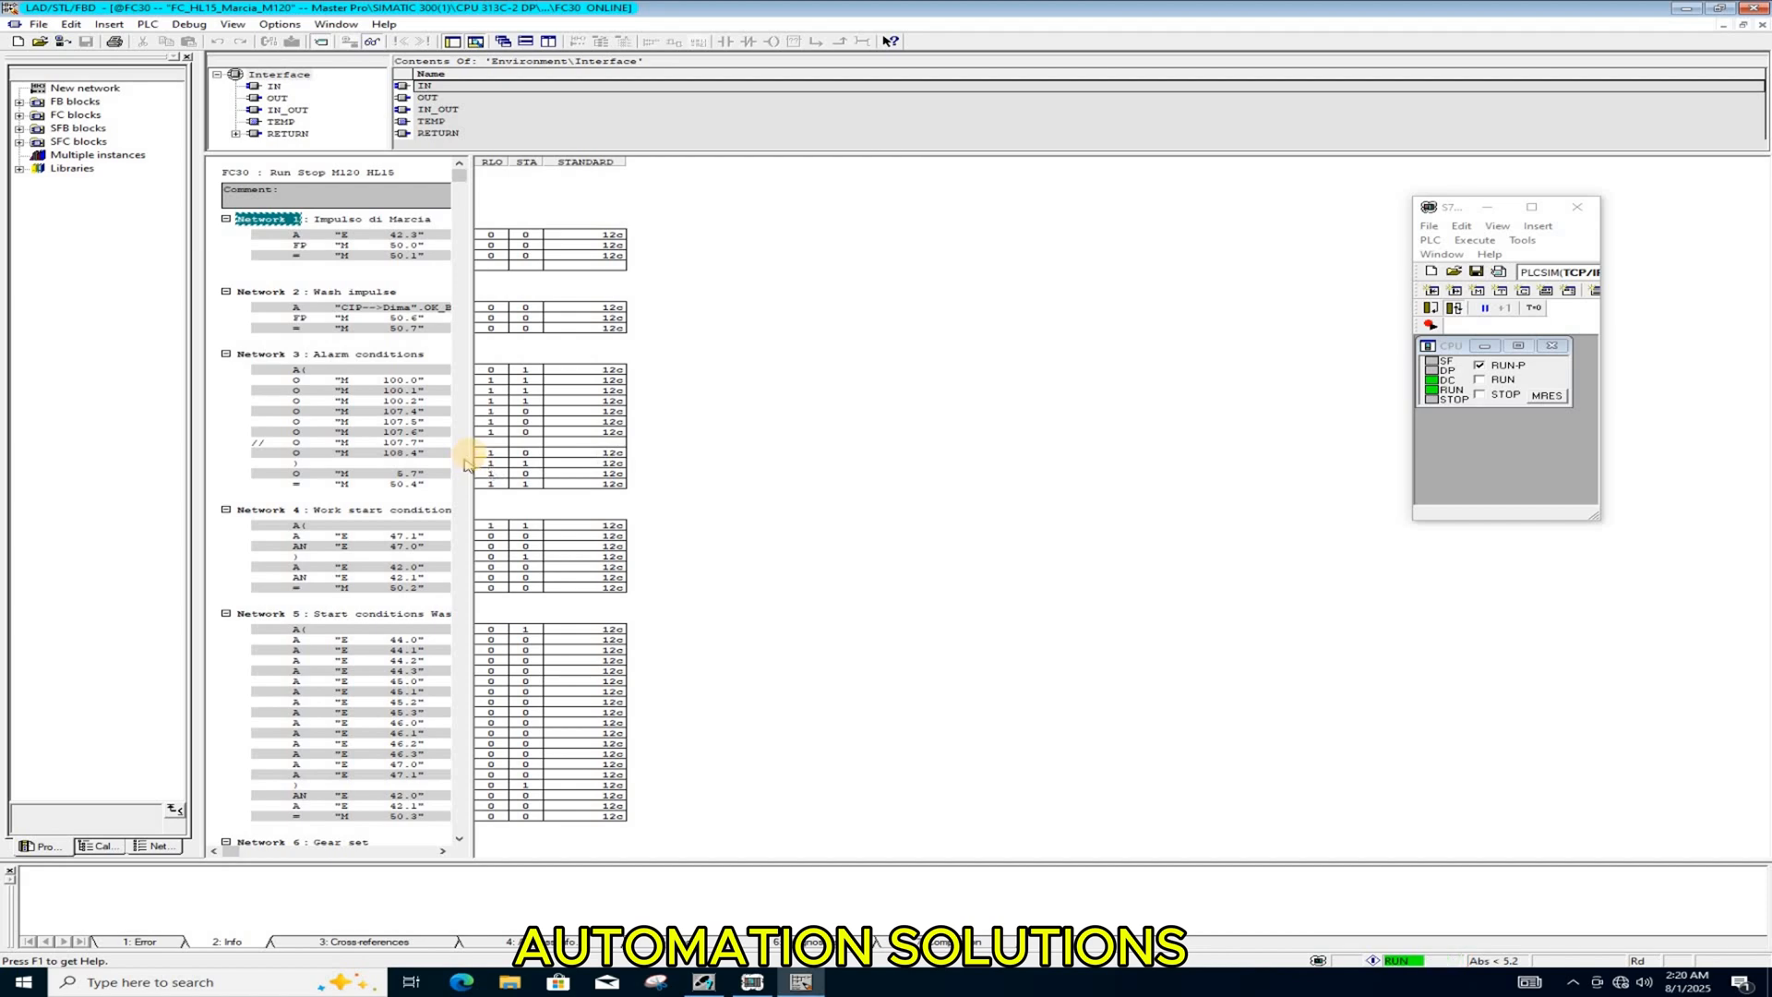
pyautogui.moveTo(470, 453); pyautogui.dragTo(877, 450)
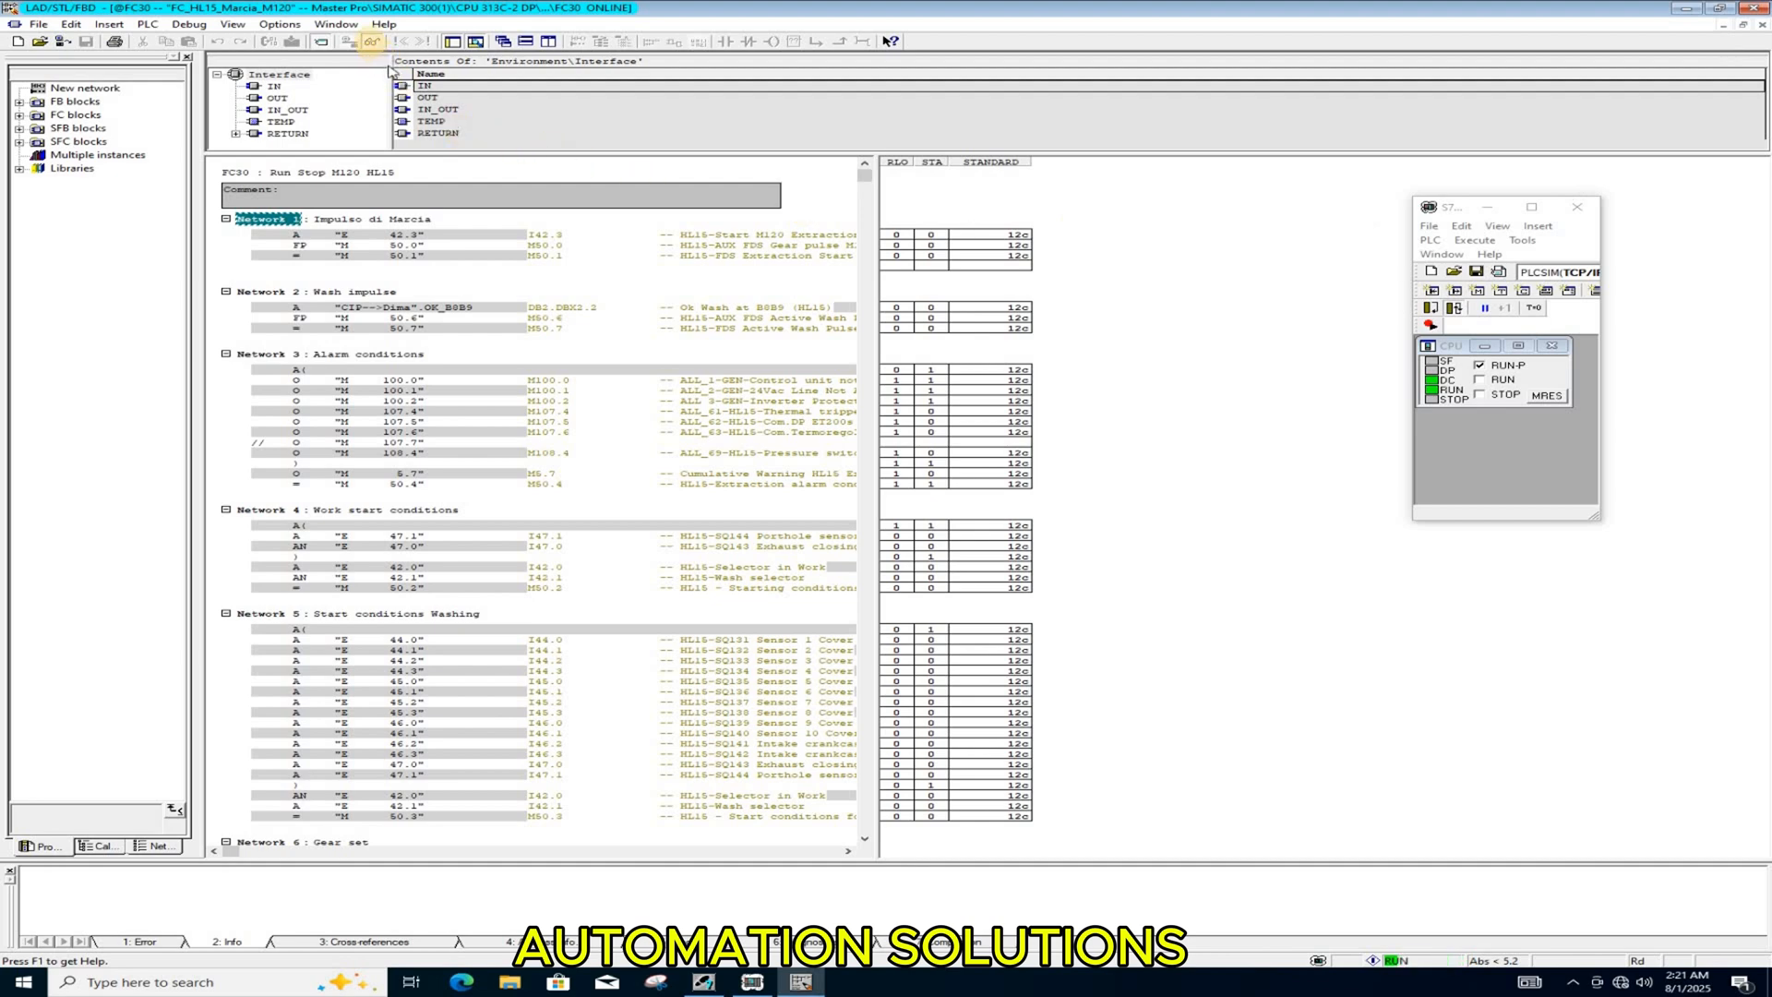
pyautogui.click(371, 41)
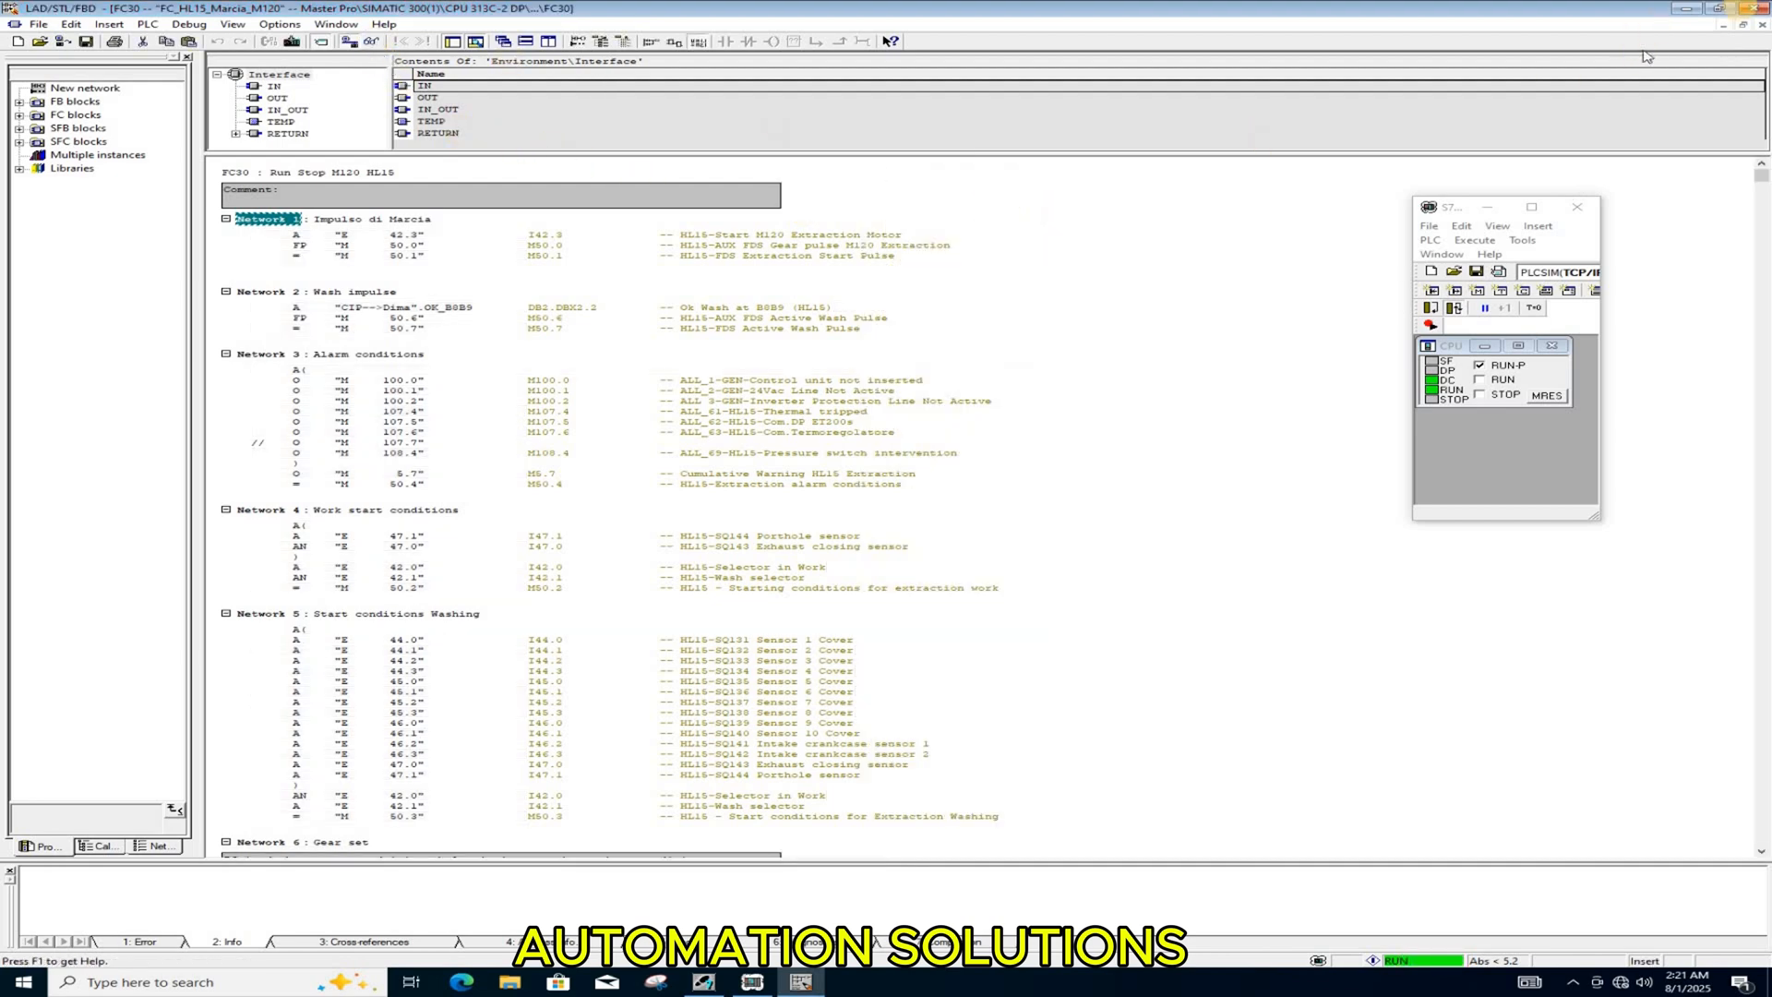
pyautogui.click(1752, 8)
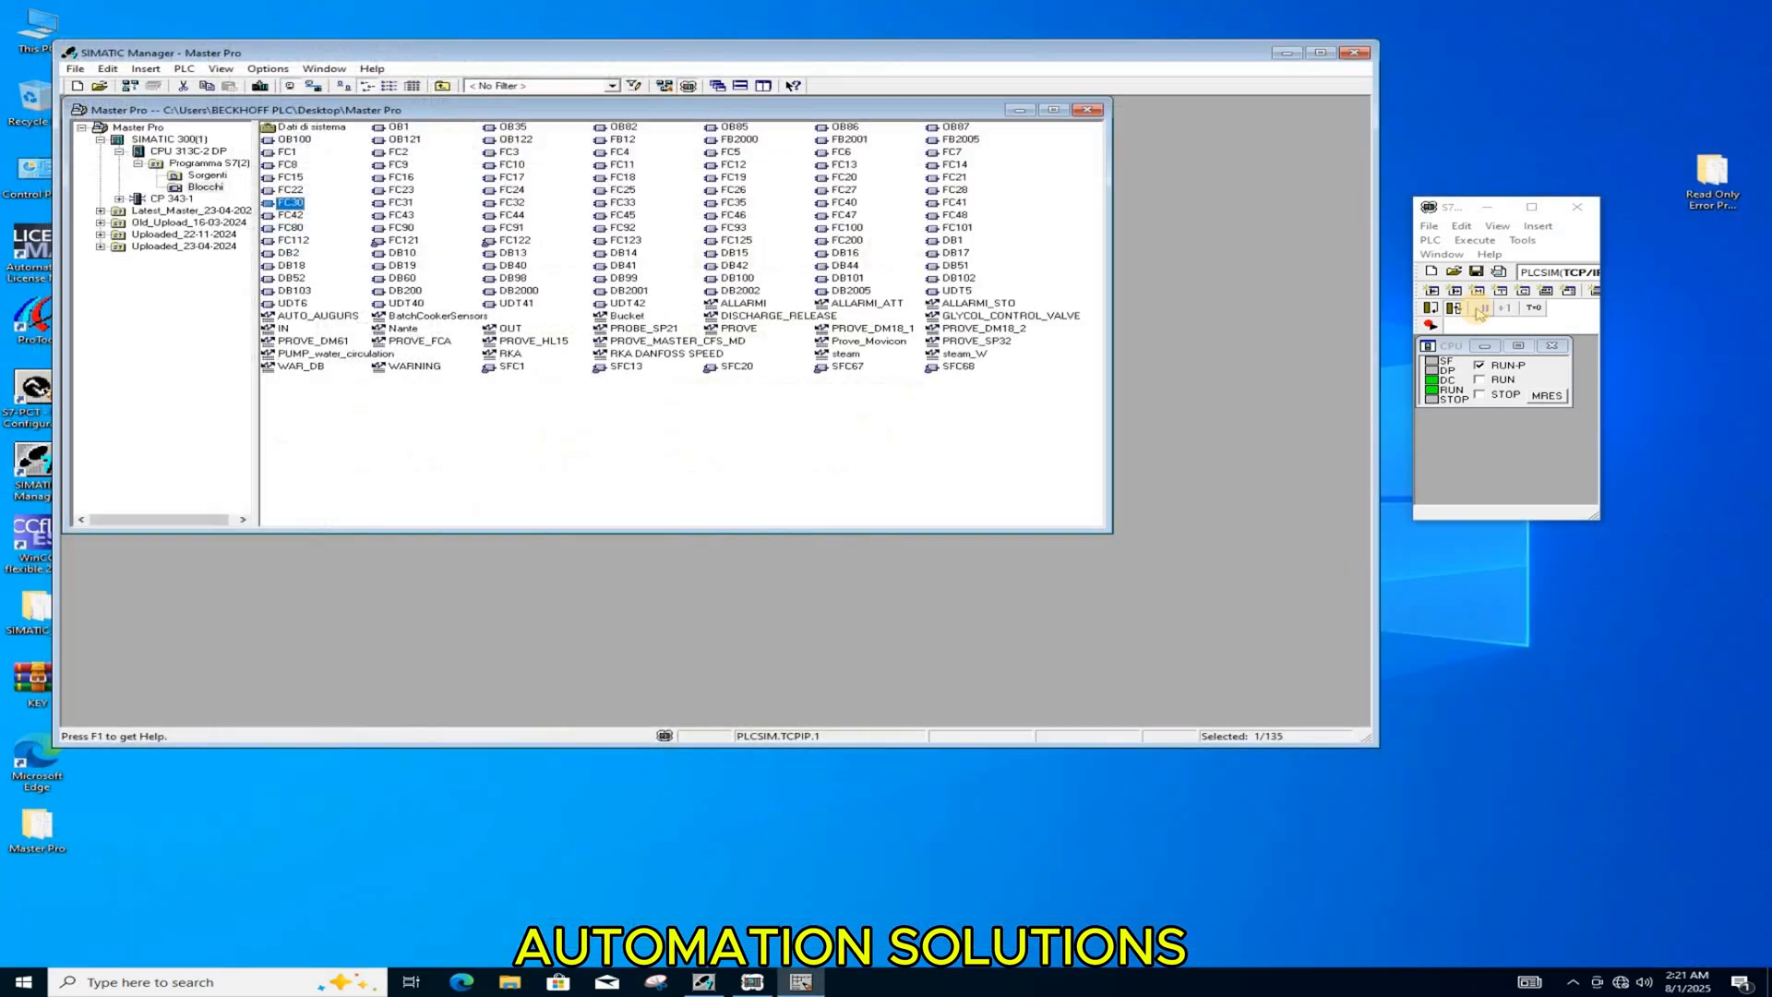
# Step: Close the PLCSIM simulator and the Master Pro project
pyautogui.click(1574, 208)
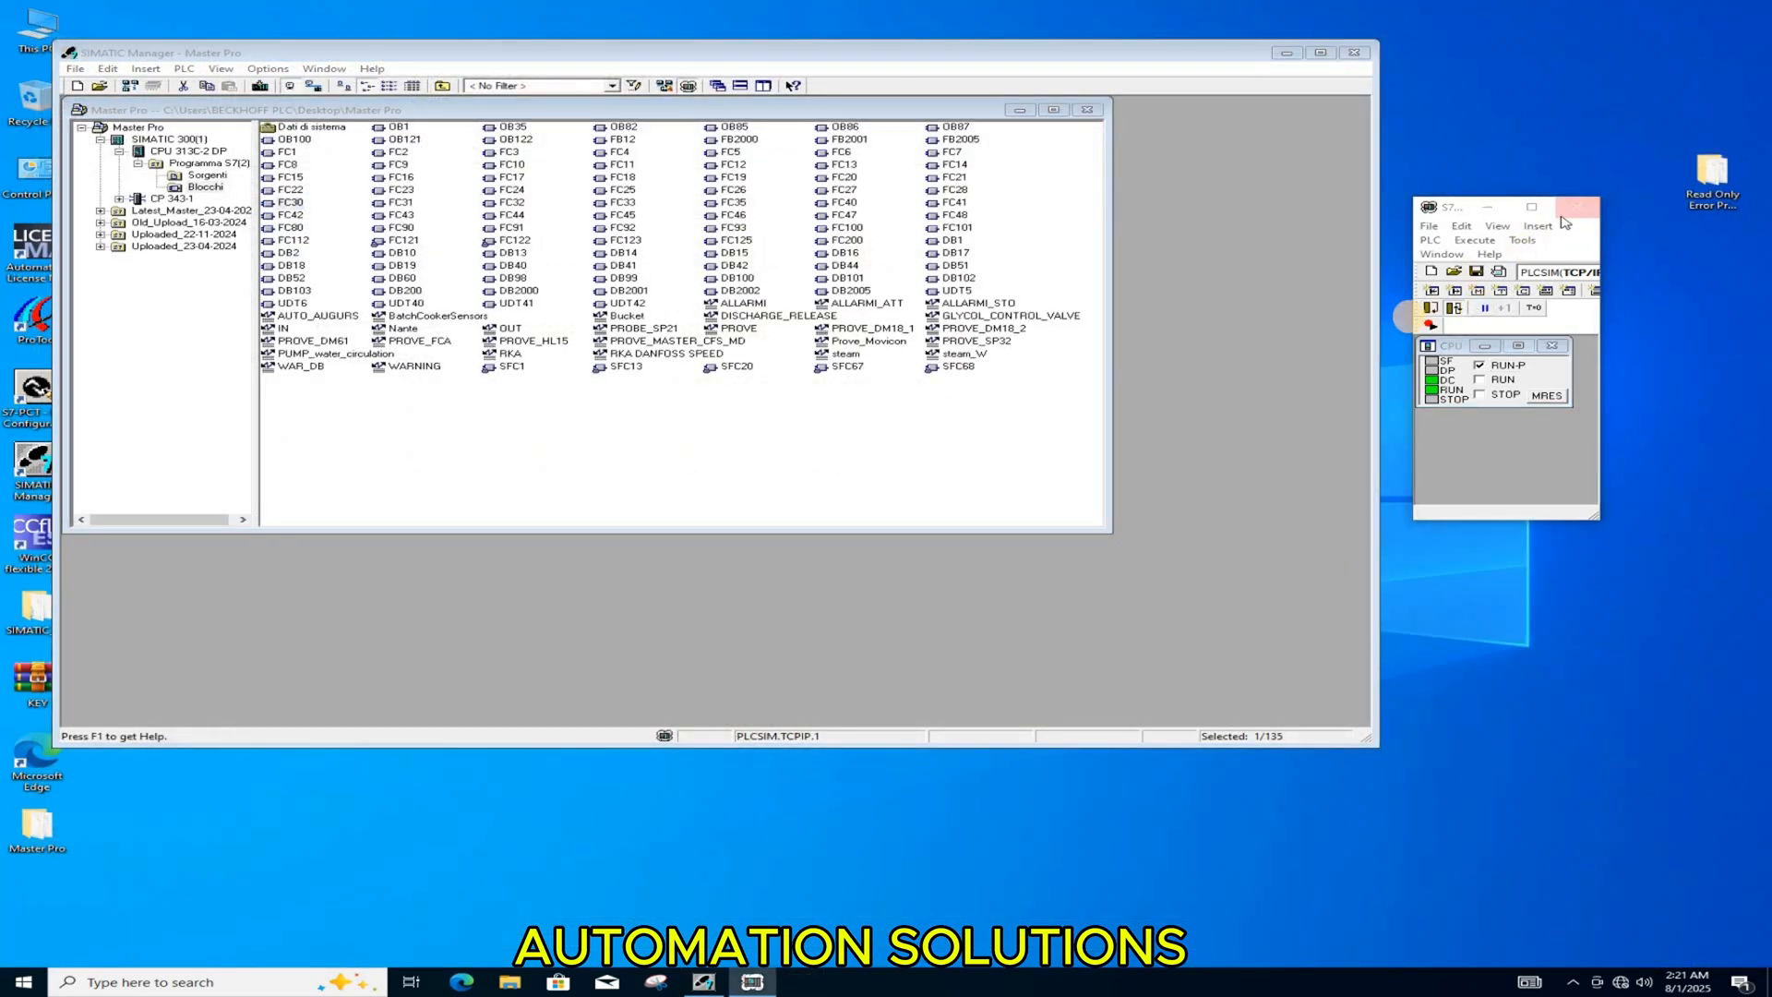
pyautogui.click(1450, 398)
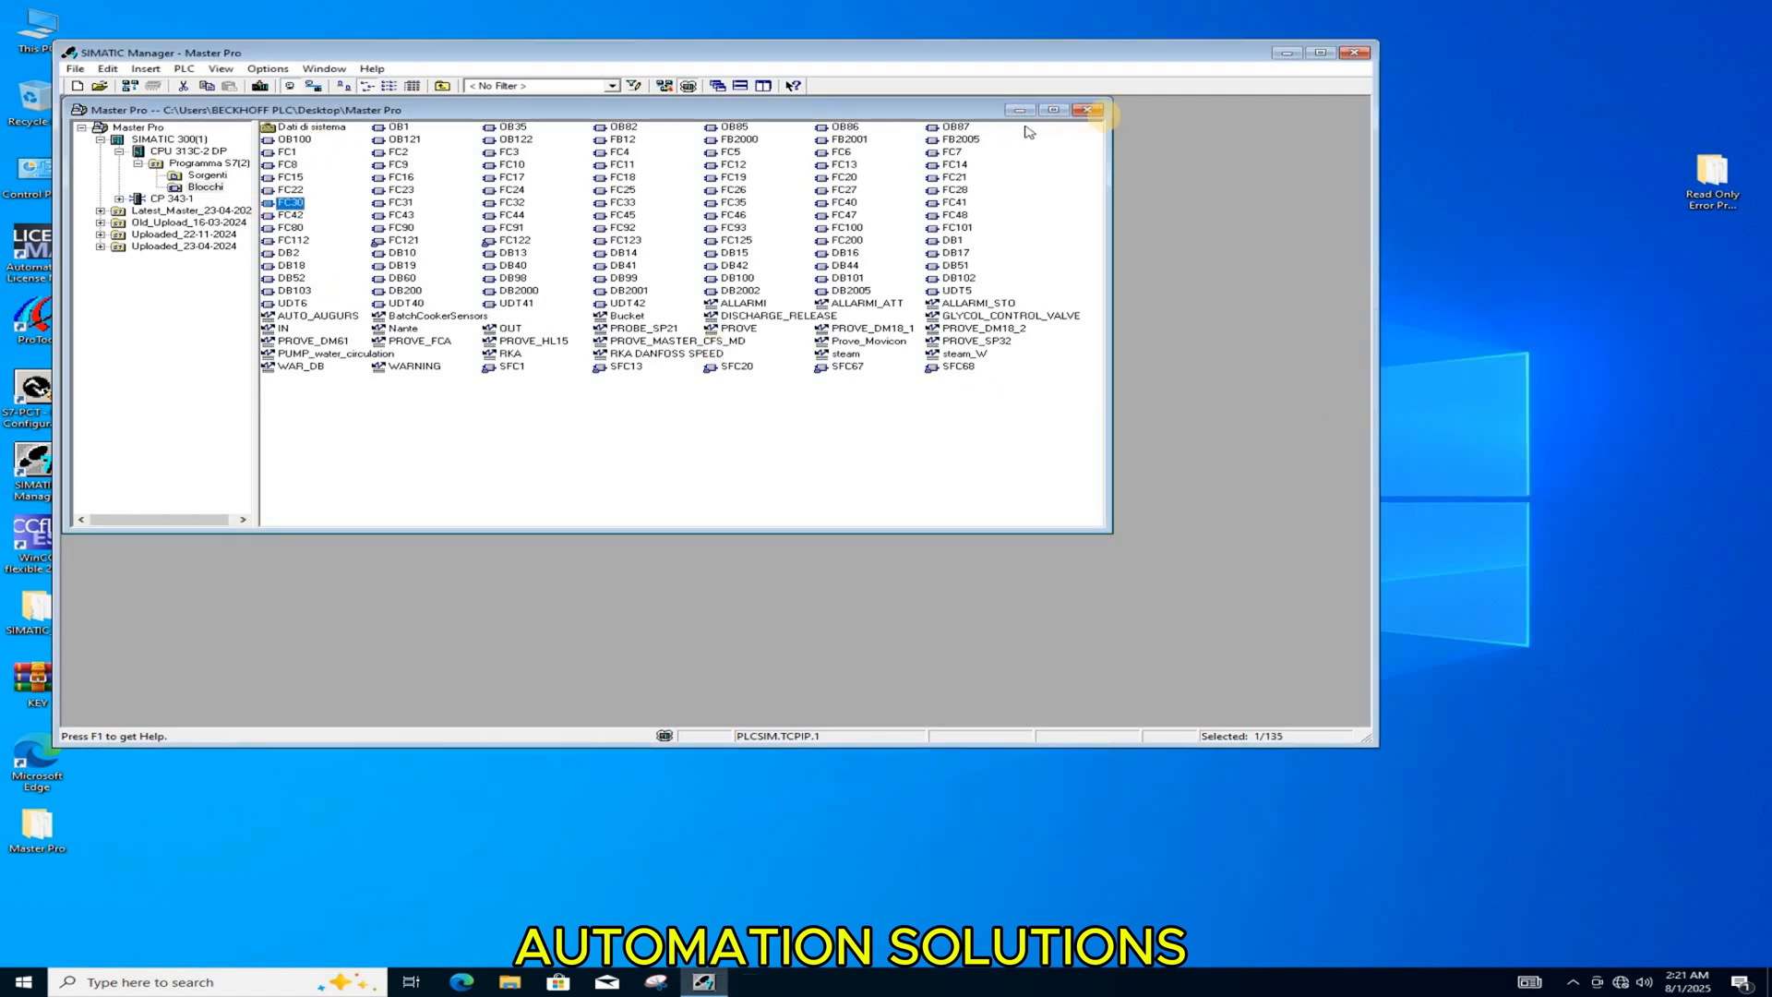
pyautogui.click(1086, 111)
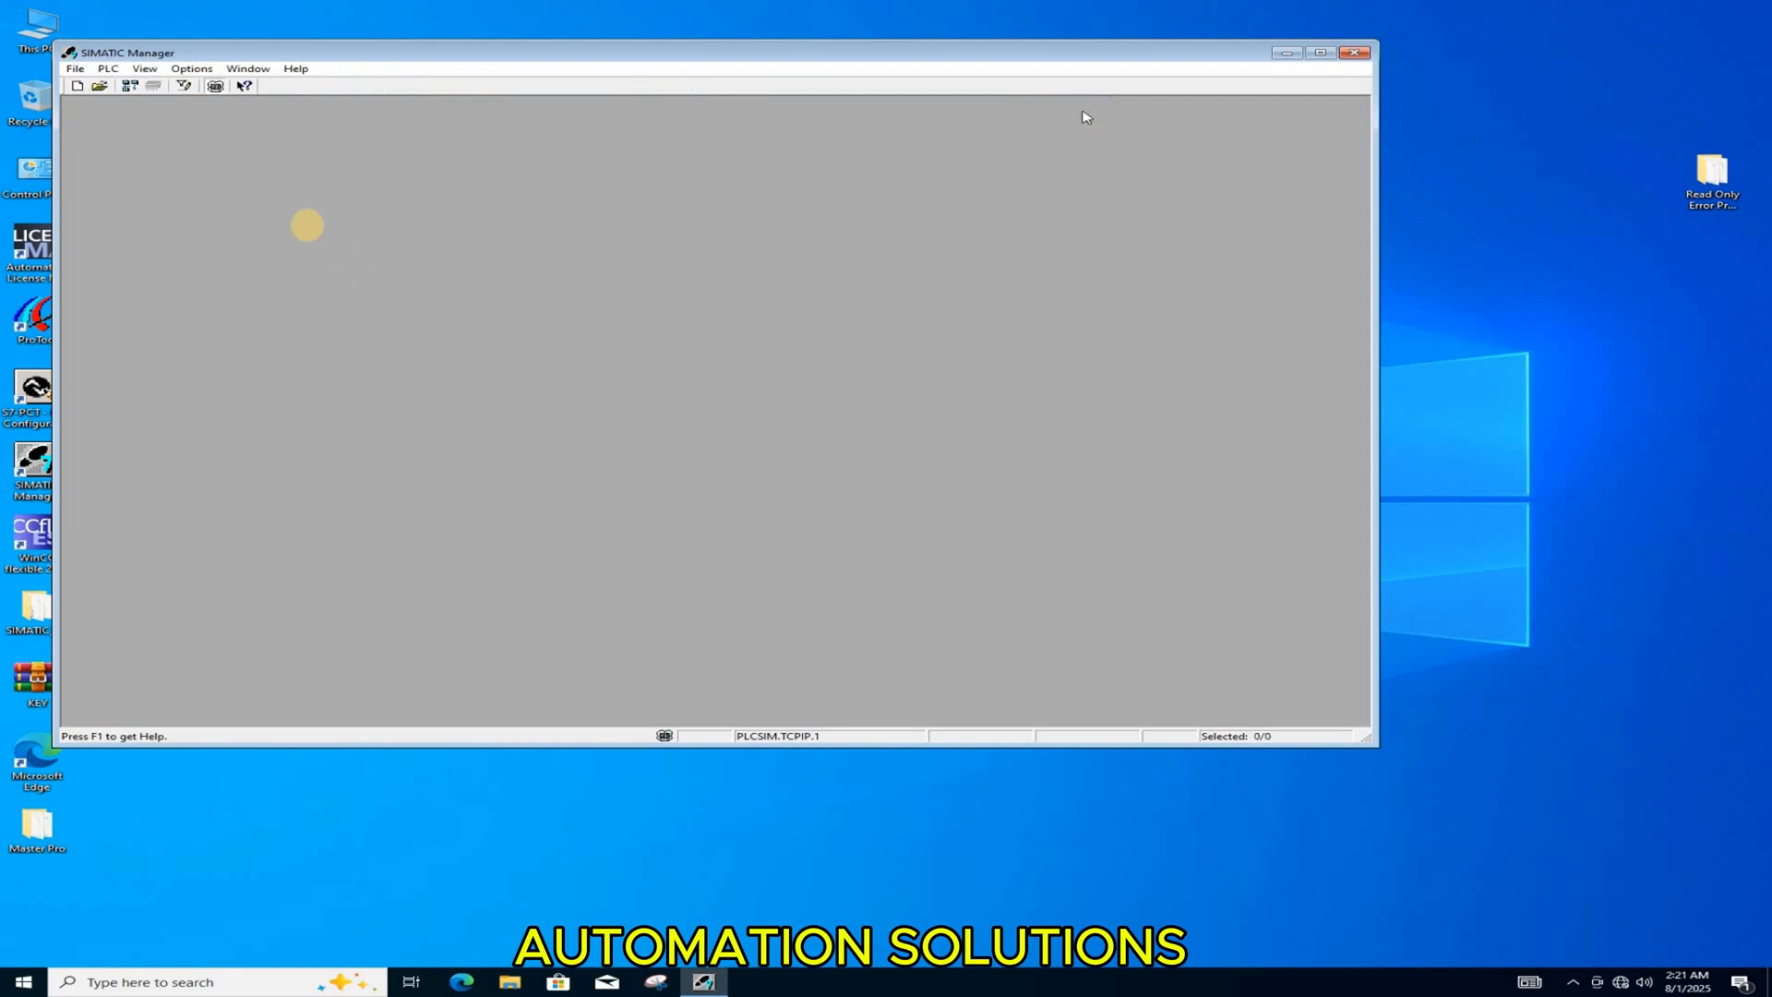
# Step: Disable application integrity monitoring in the customization settings and approve closing all STEP 7 applications for the change
pyautogui.click(184, 70)
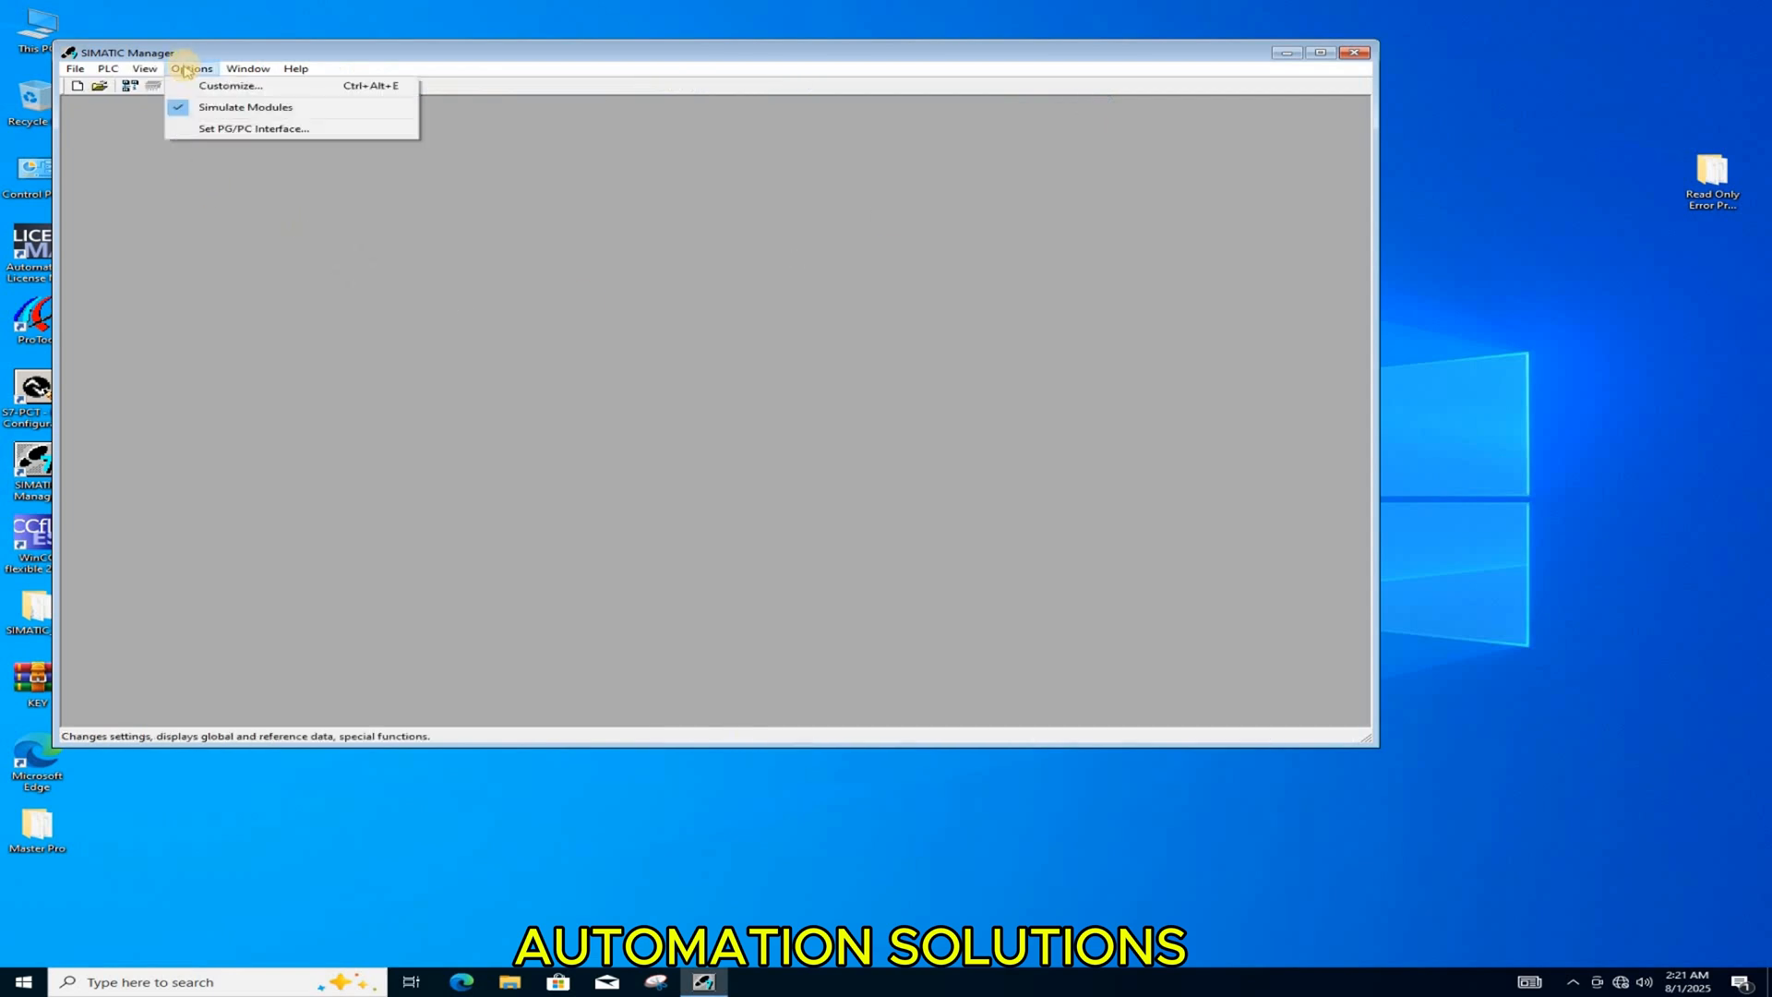
pyautogui.click(229, 87)
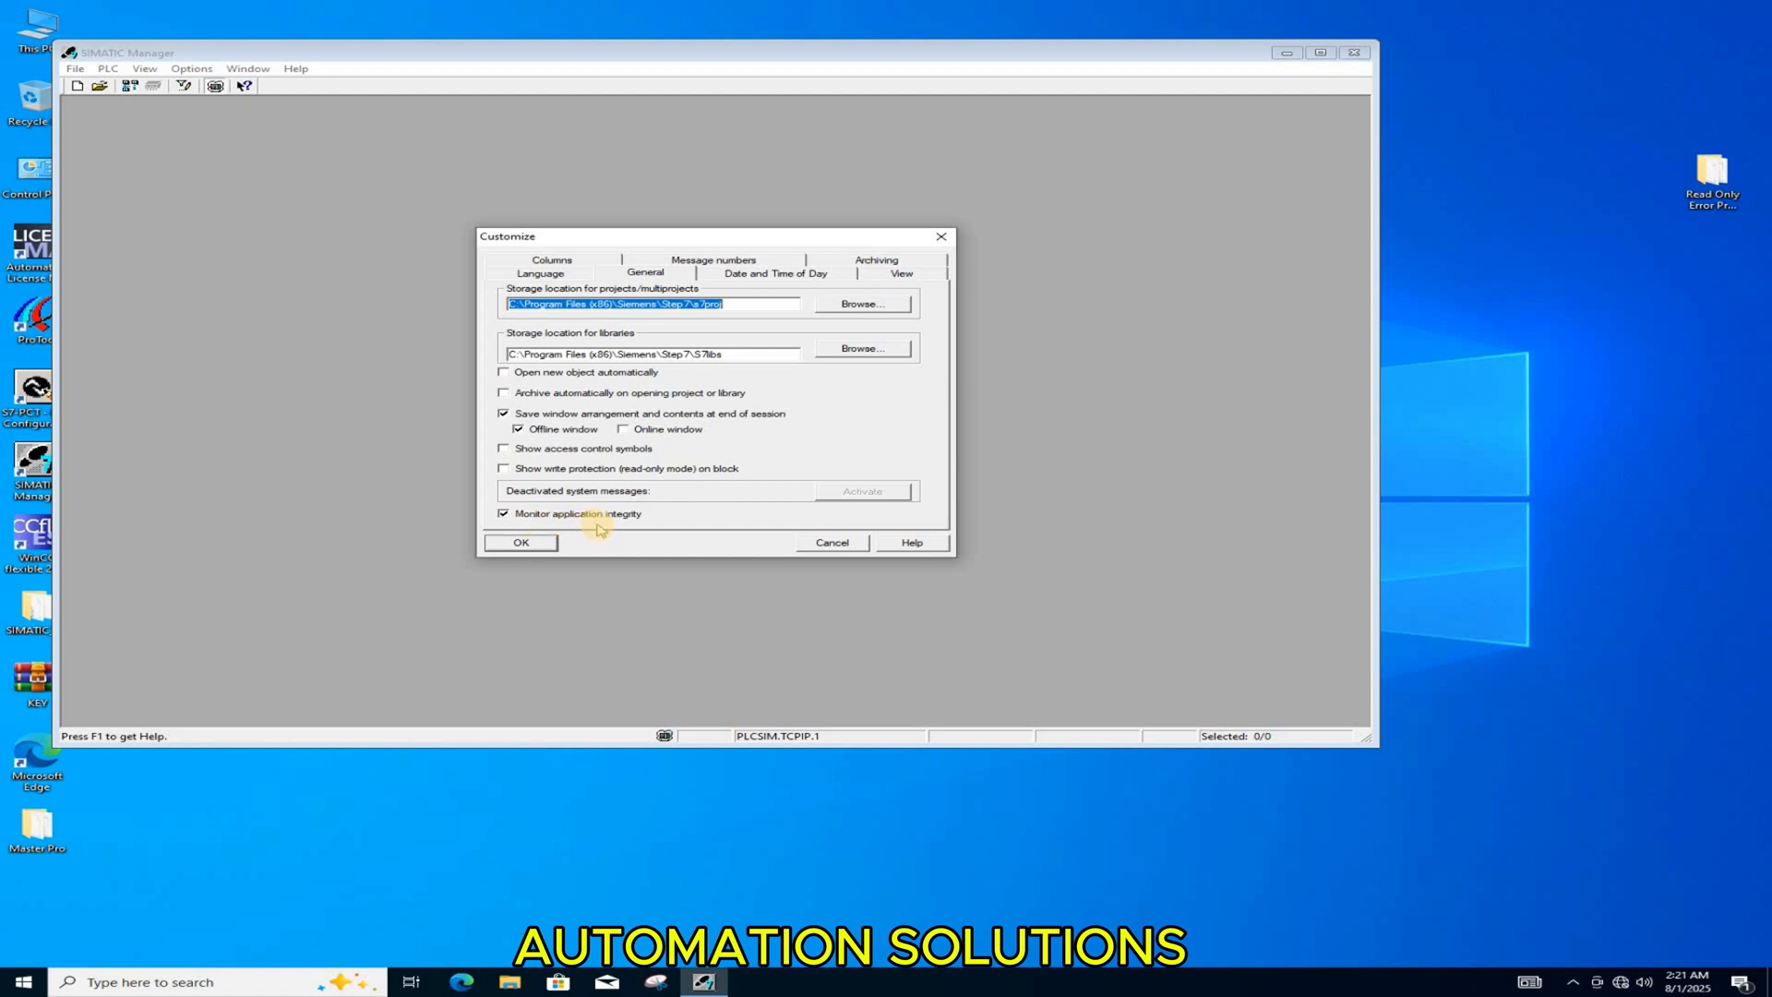
pyautogui.click(515, 516)
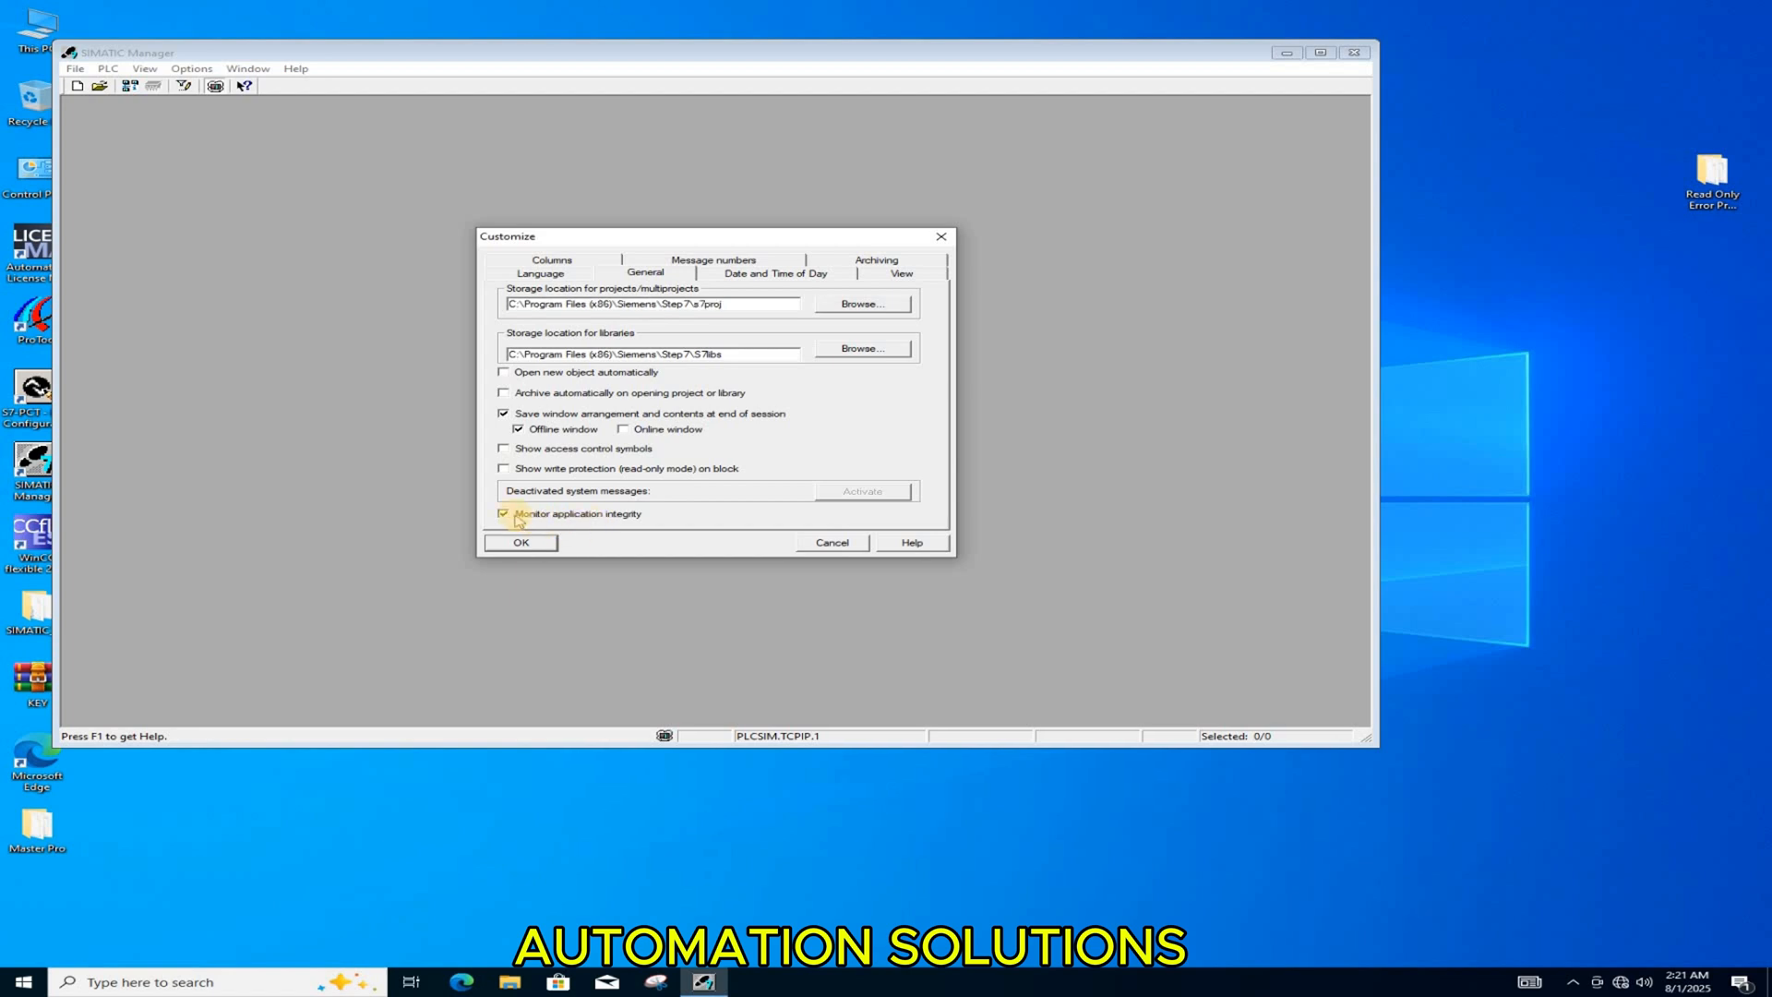
pyautogui.click(513, 516)
pyautogui.click(521, 546)
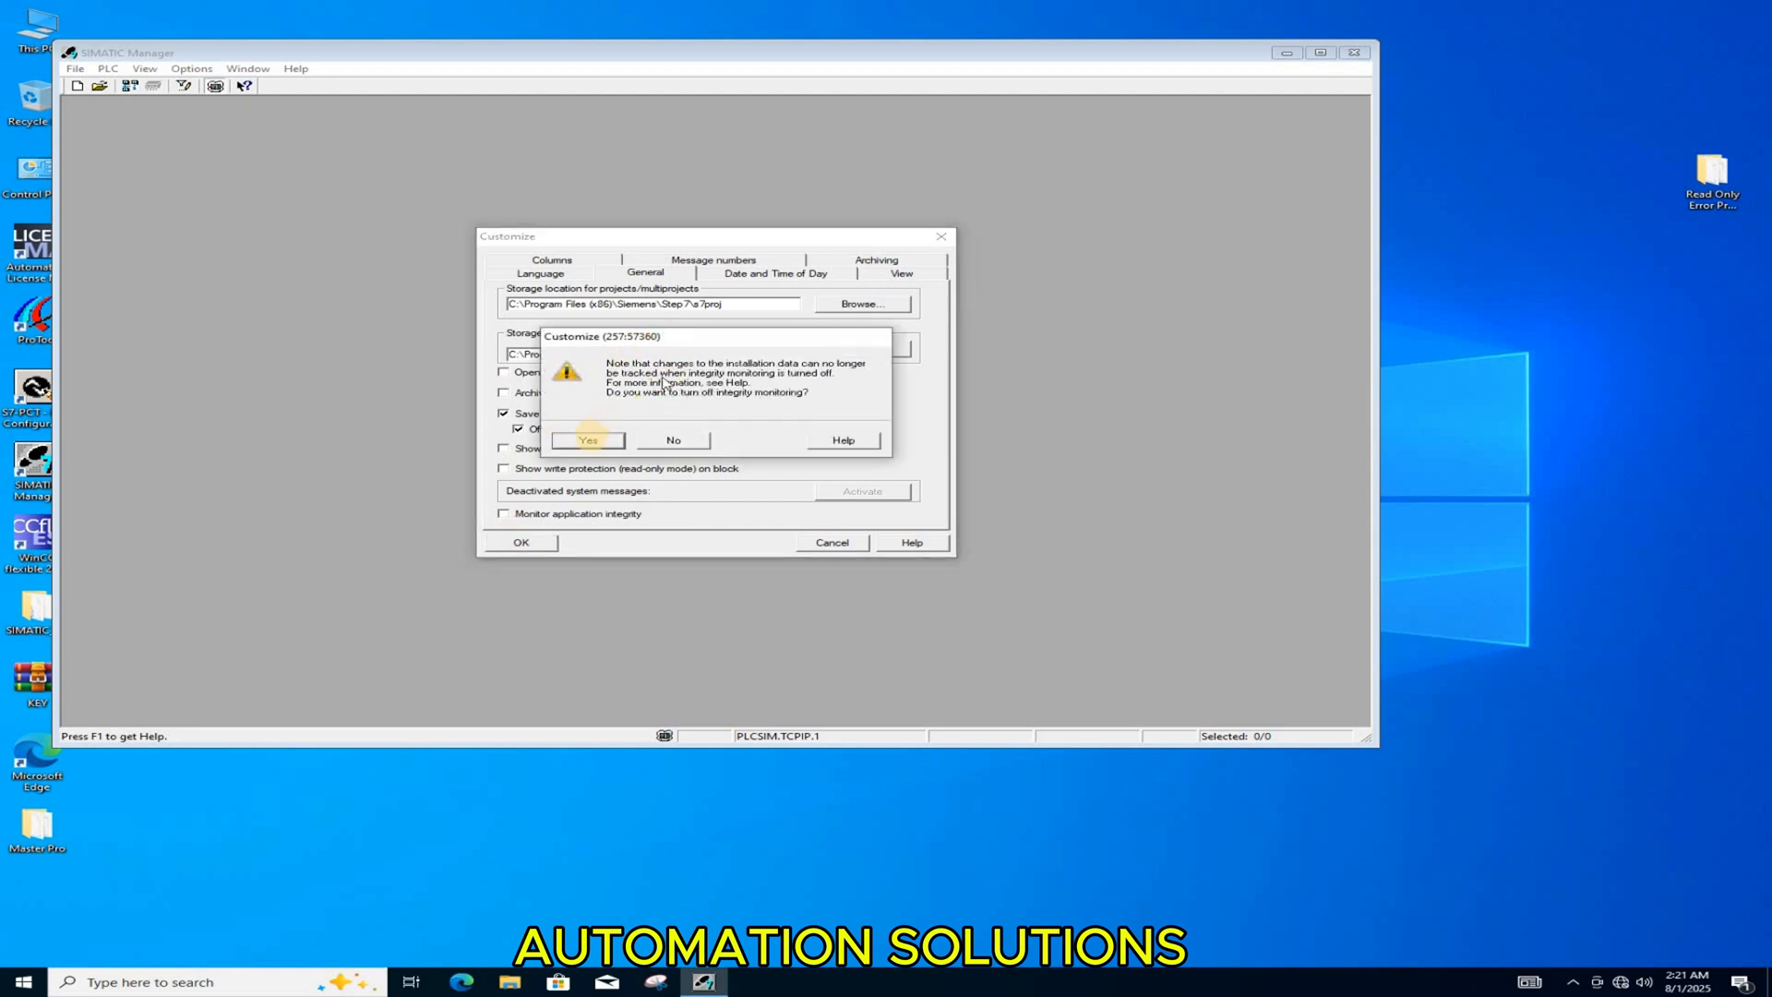
pyautogui.click(587, 443)
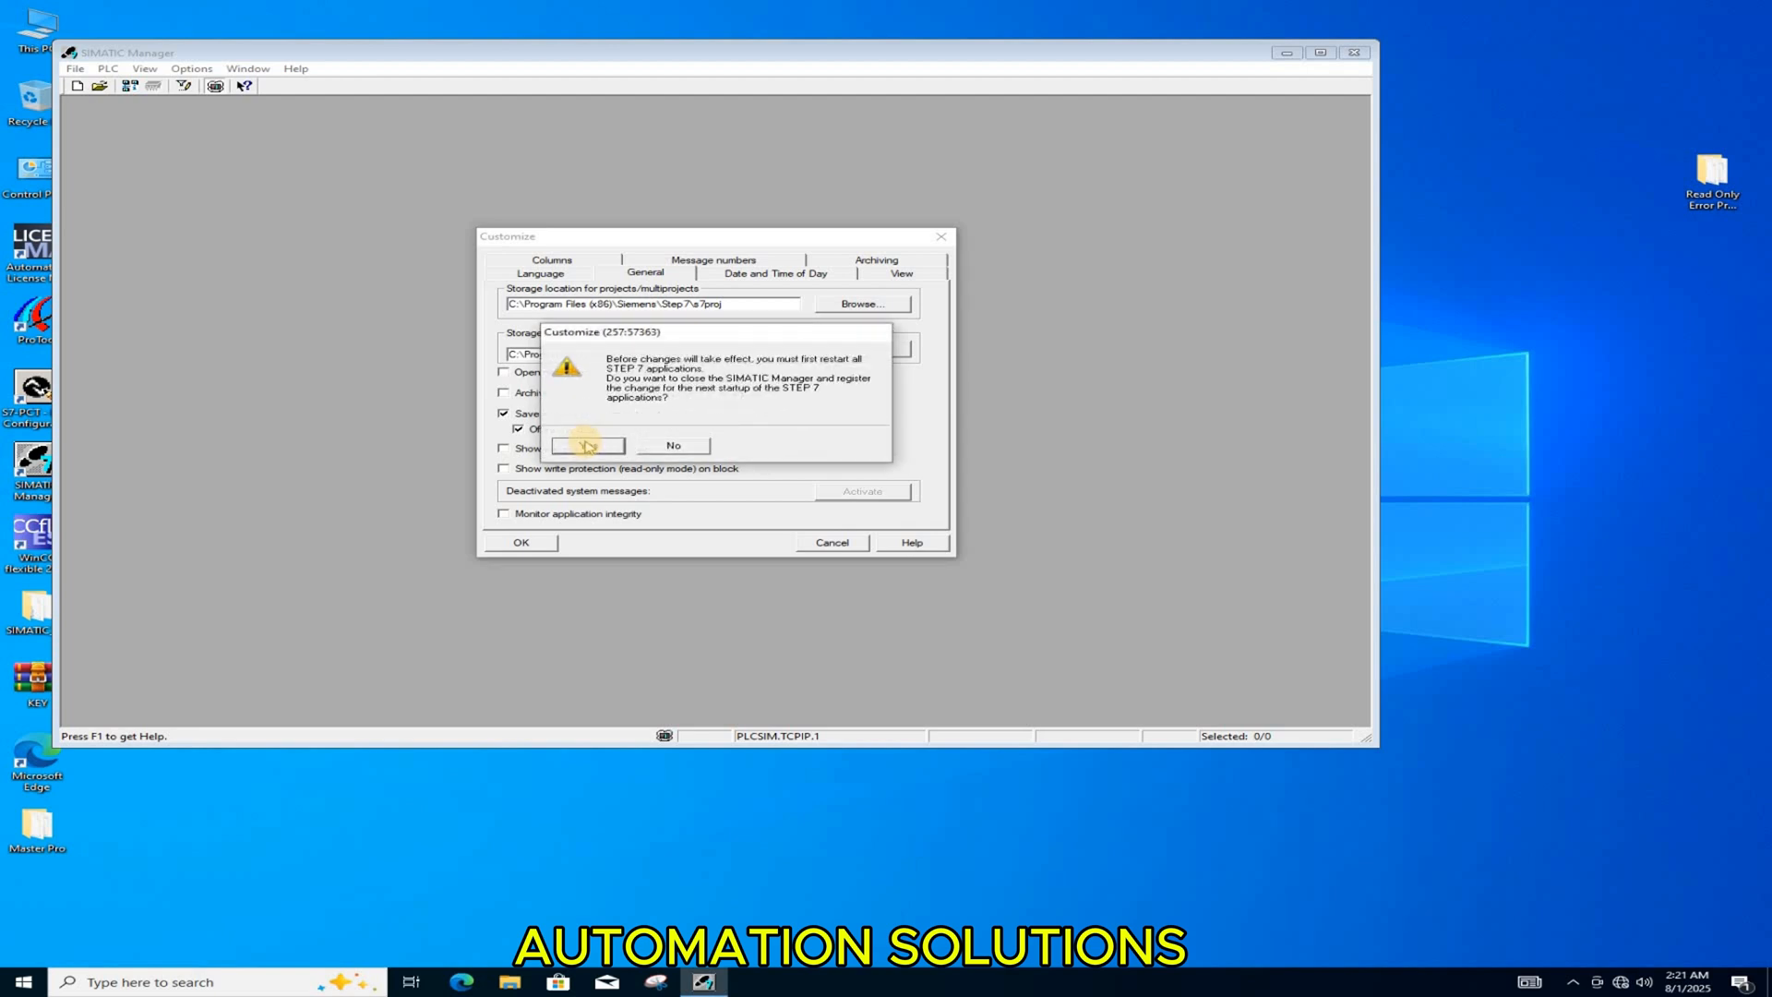
pyautogui.click(587, 446)
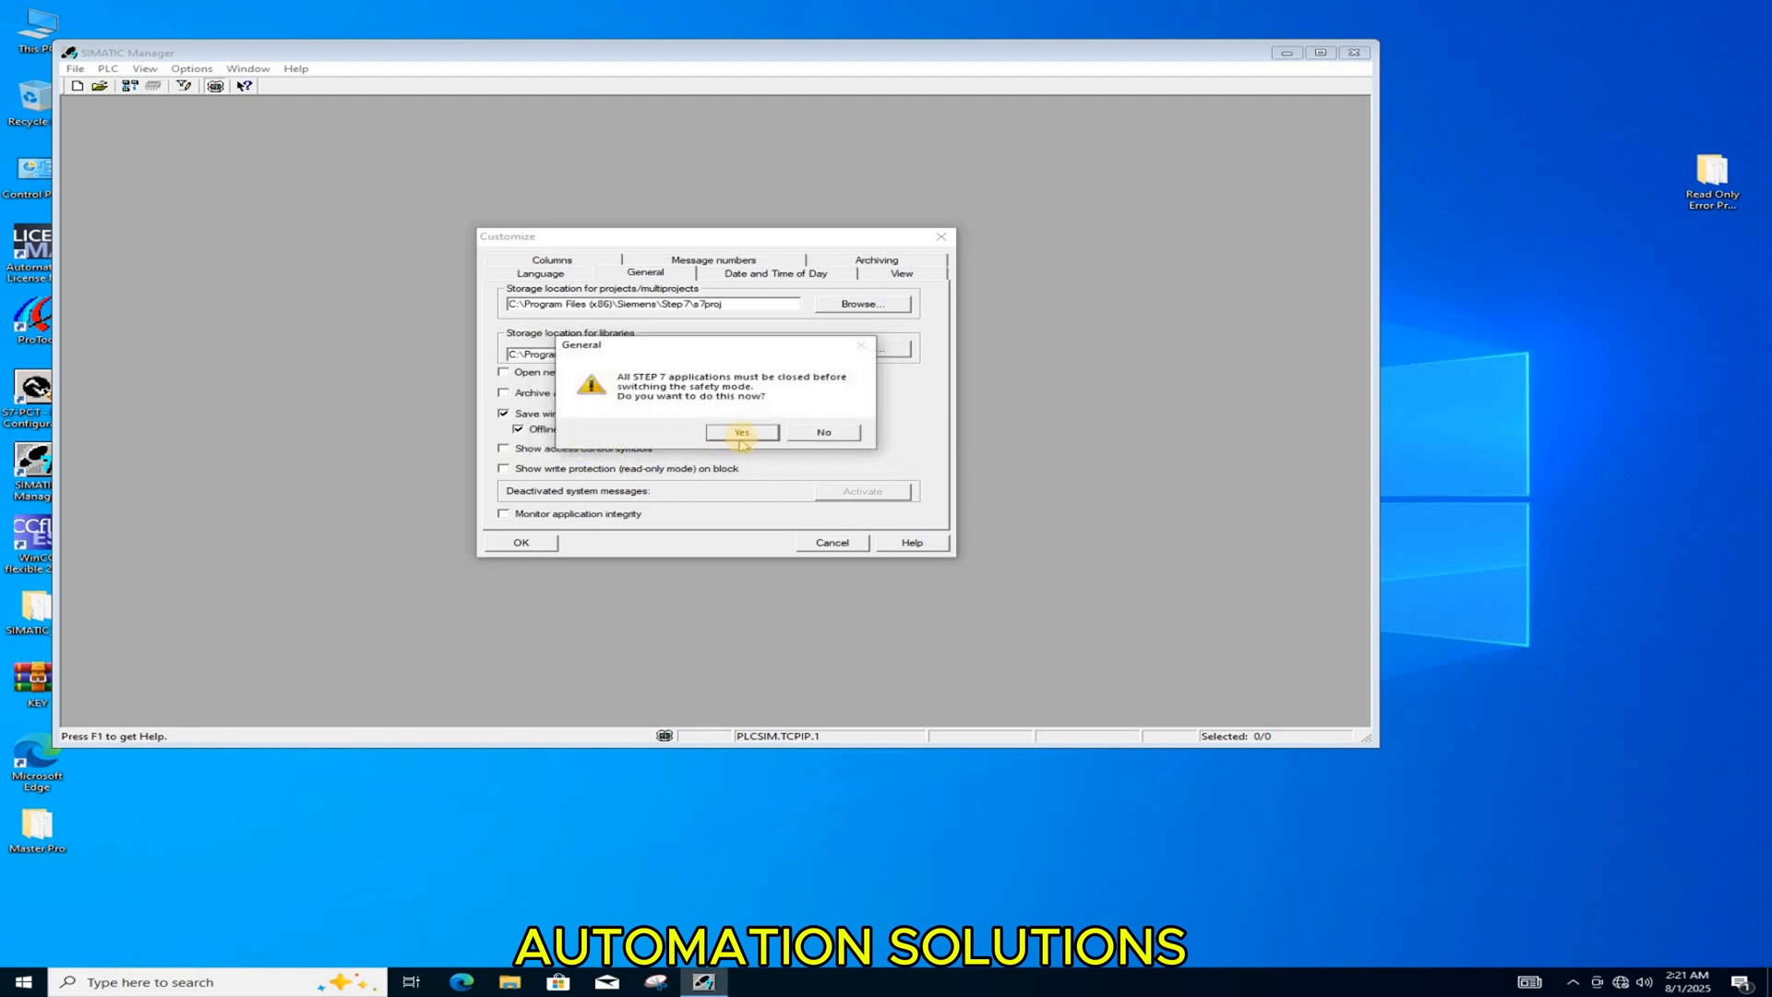
pyautogui.click(743, 433)
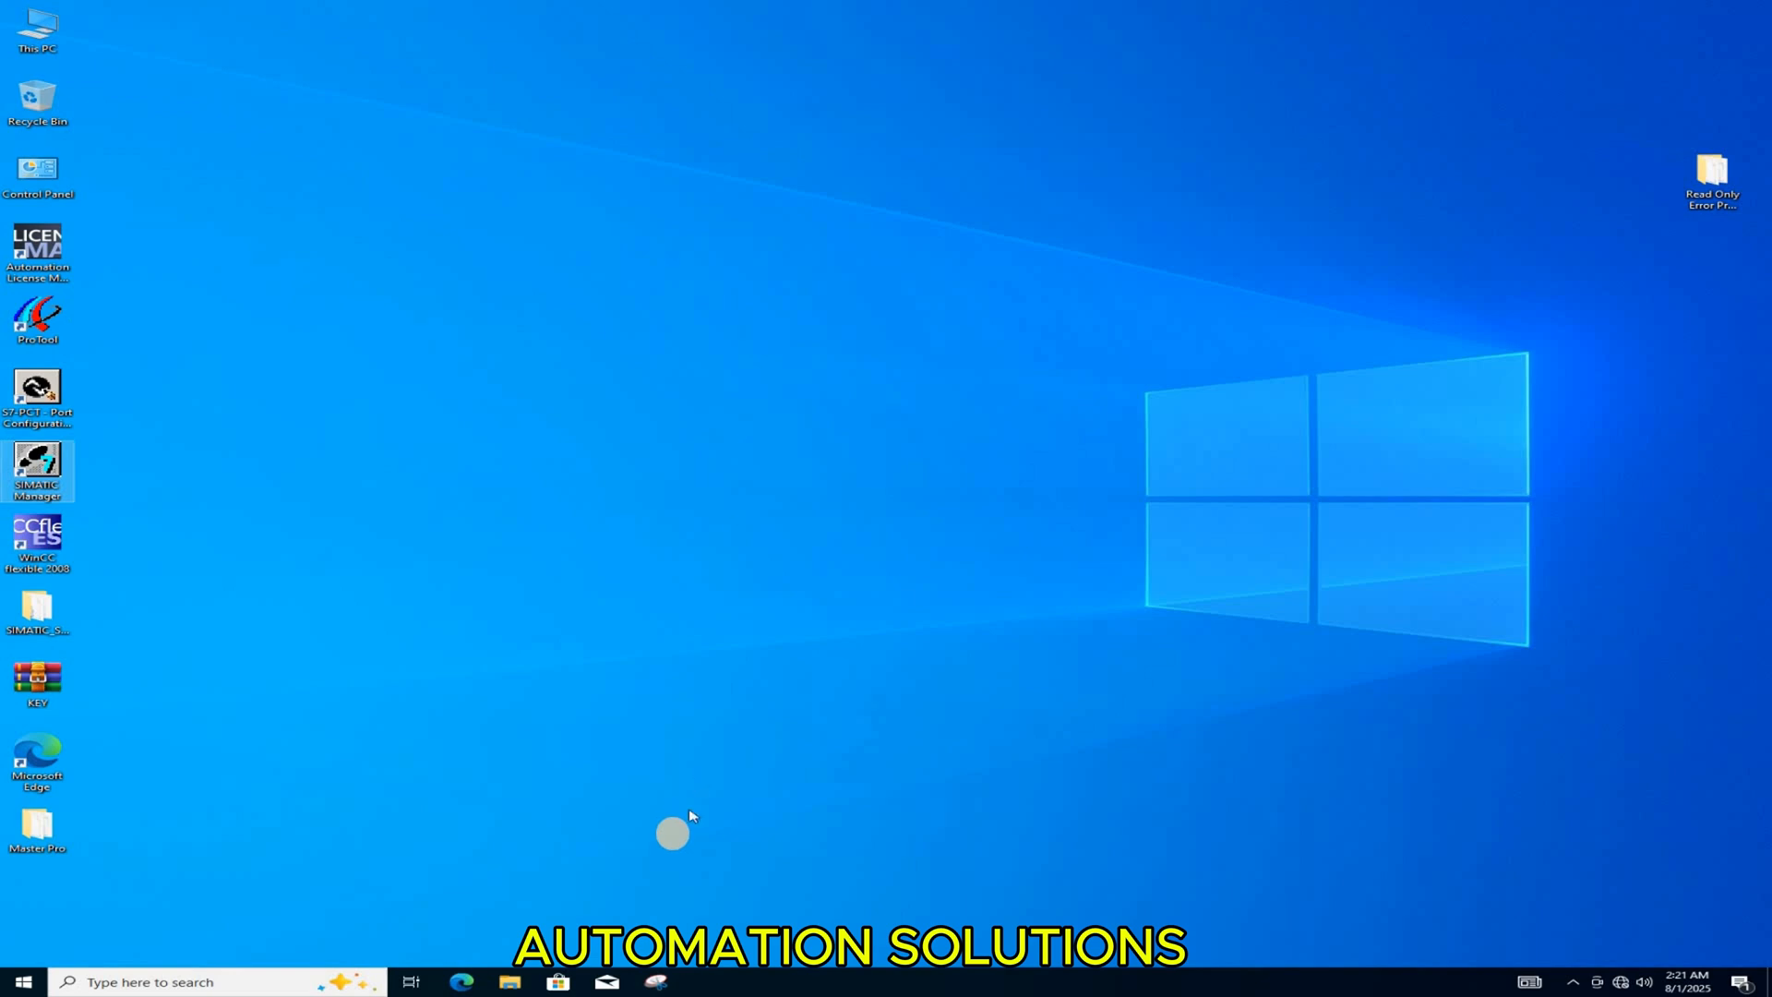
# Step: Restart SIMATIC Manager and dismiss the New Project wizard without creating a project
pyautogui.rightClick(336, 307)
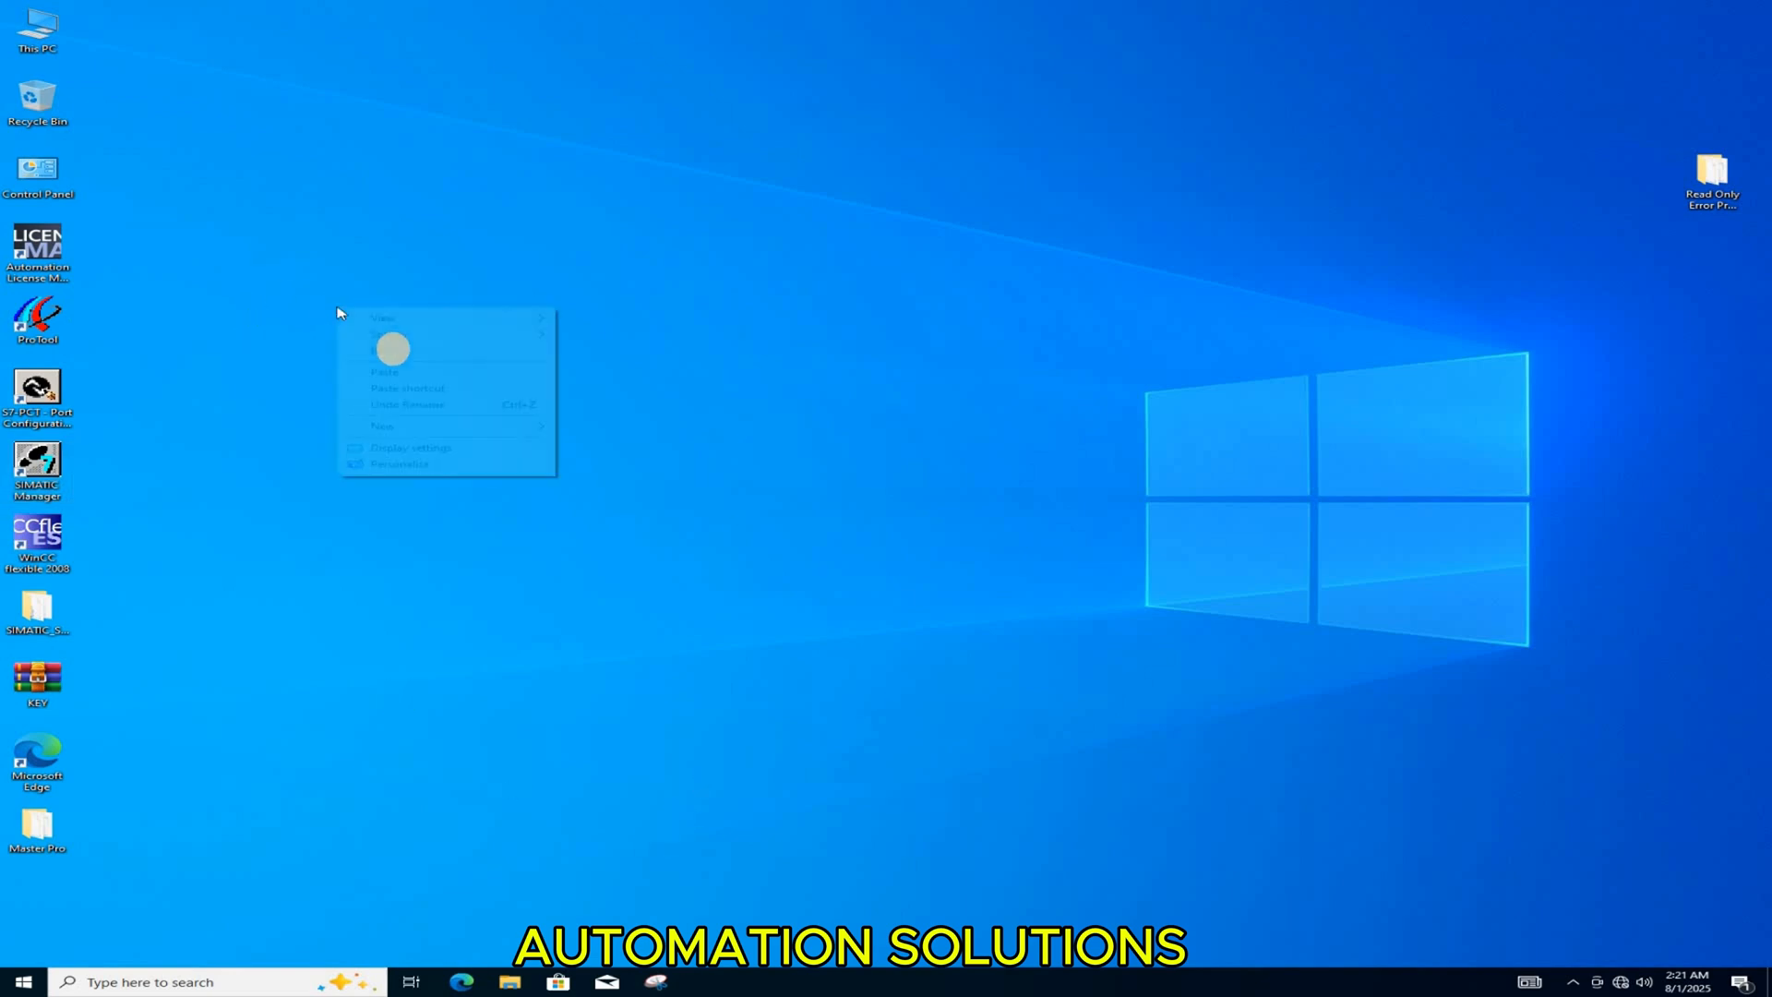
pyautogui.click(62, 489)
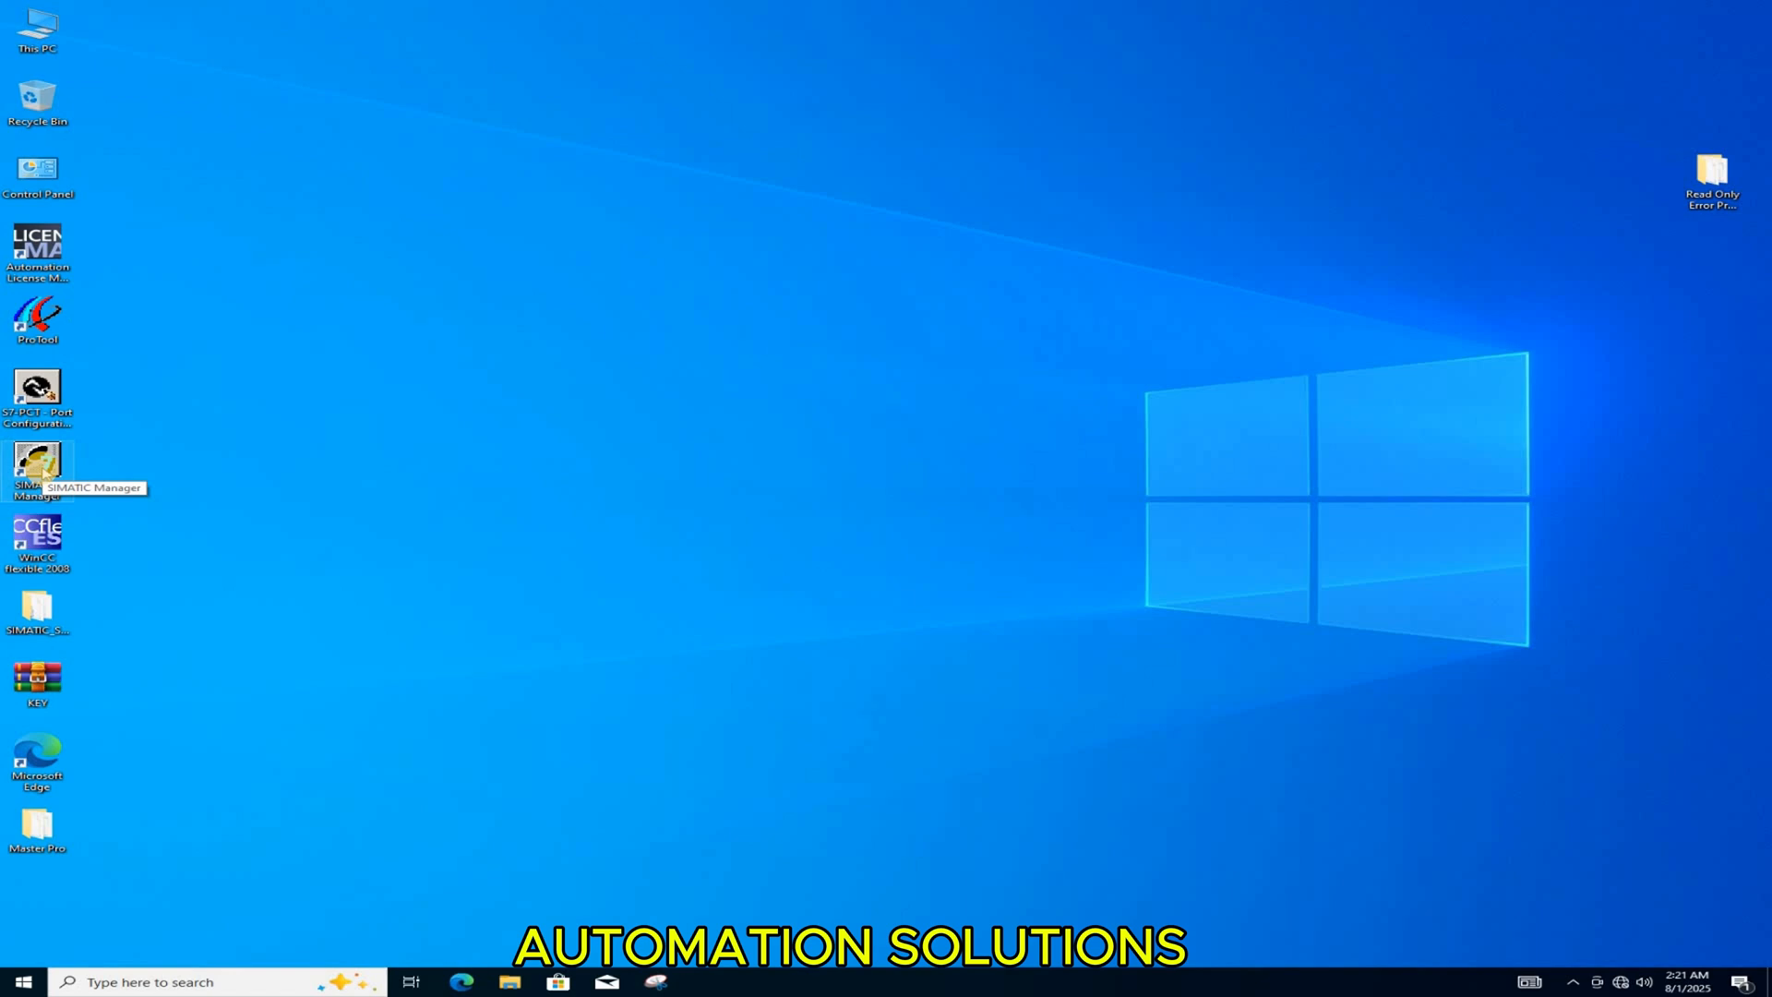
pyautogui.doubleClick(44, 474)
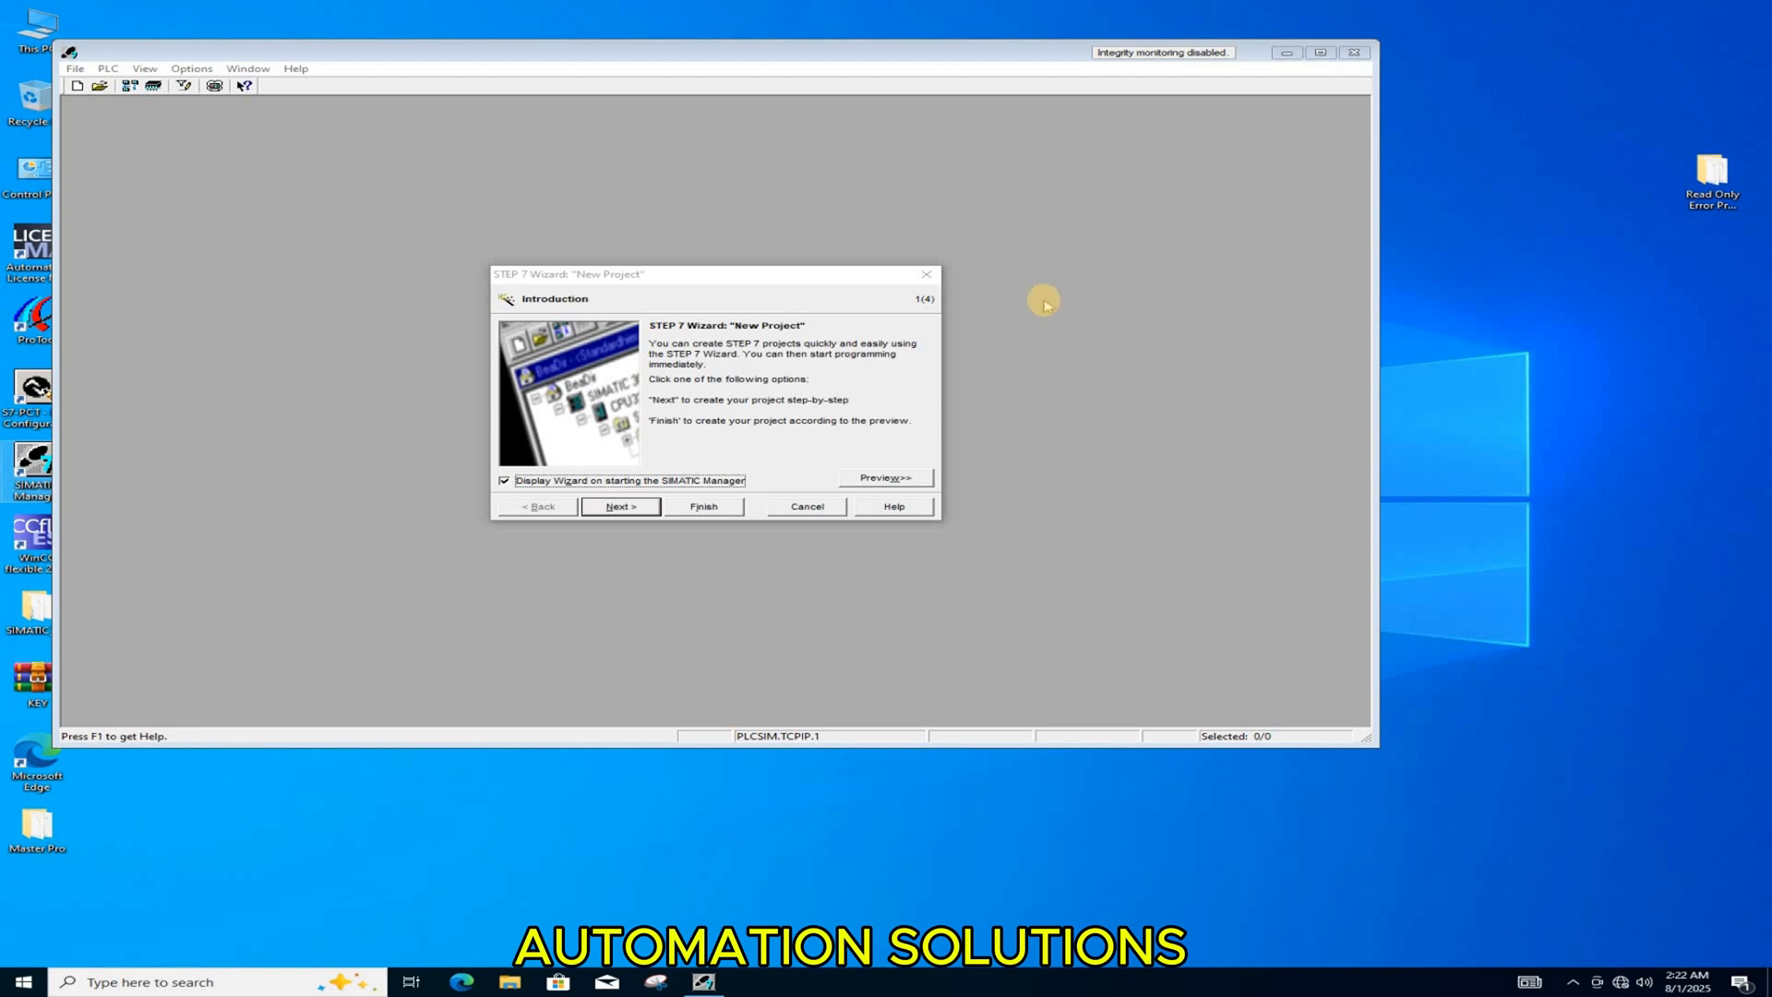
pyautogui.click(808, 506)
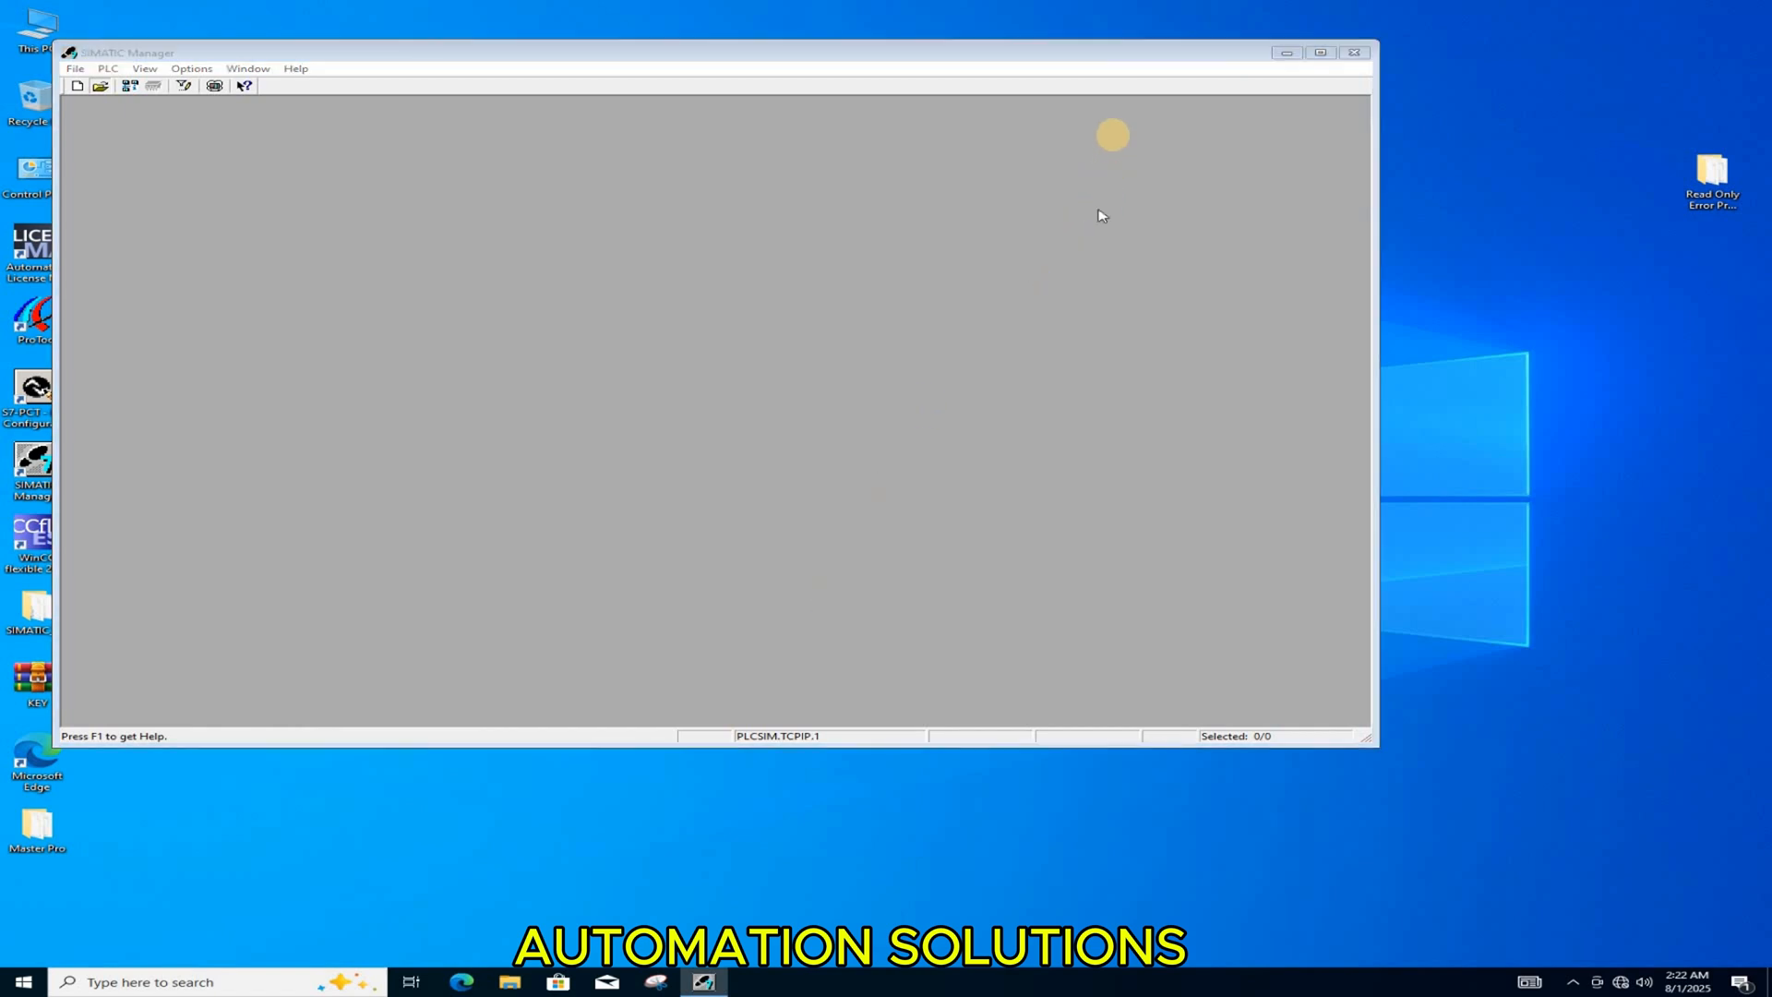
pyautogui.click(652, 517)
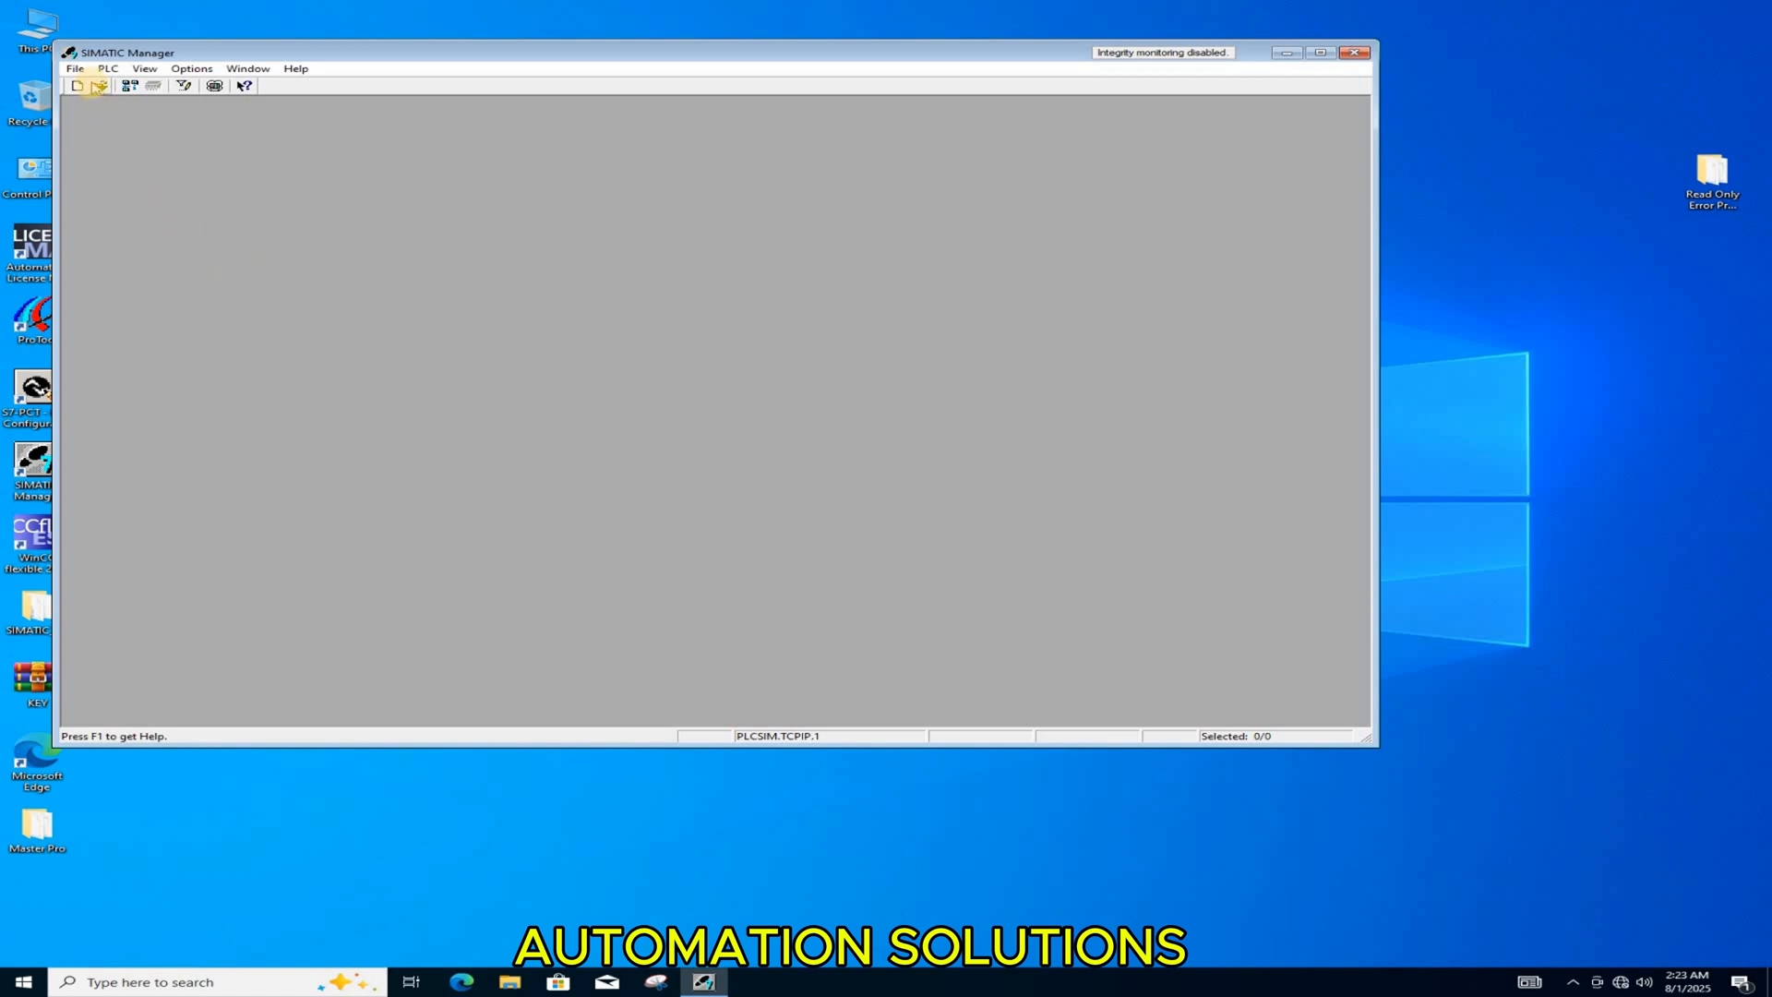
# Step: Open the Master Pro user project, acknowledge the missing software package notice, and select the project root
pyautogui.click(91, 84)
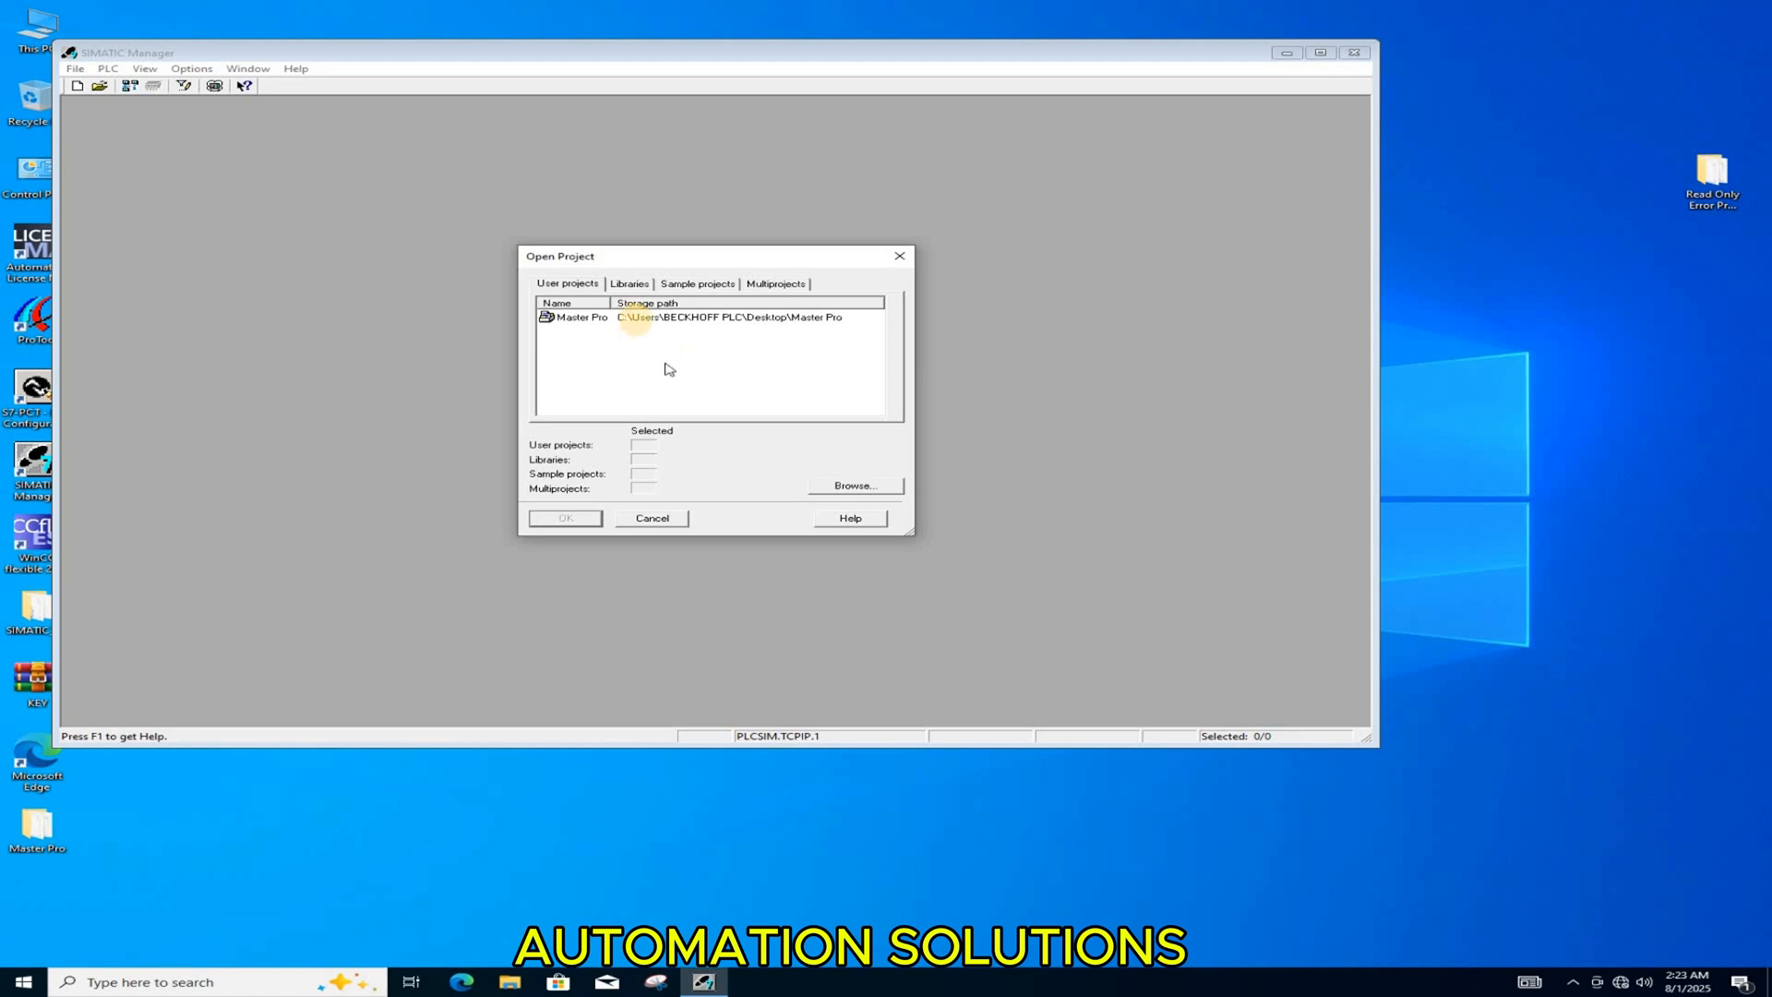
pyautogui.click(637, 317)
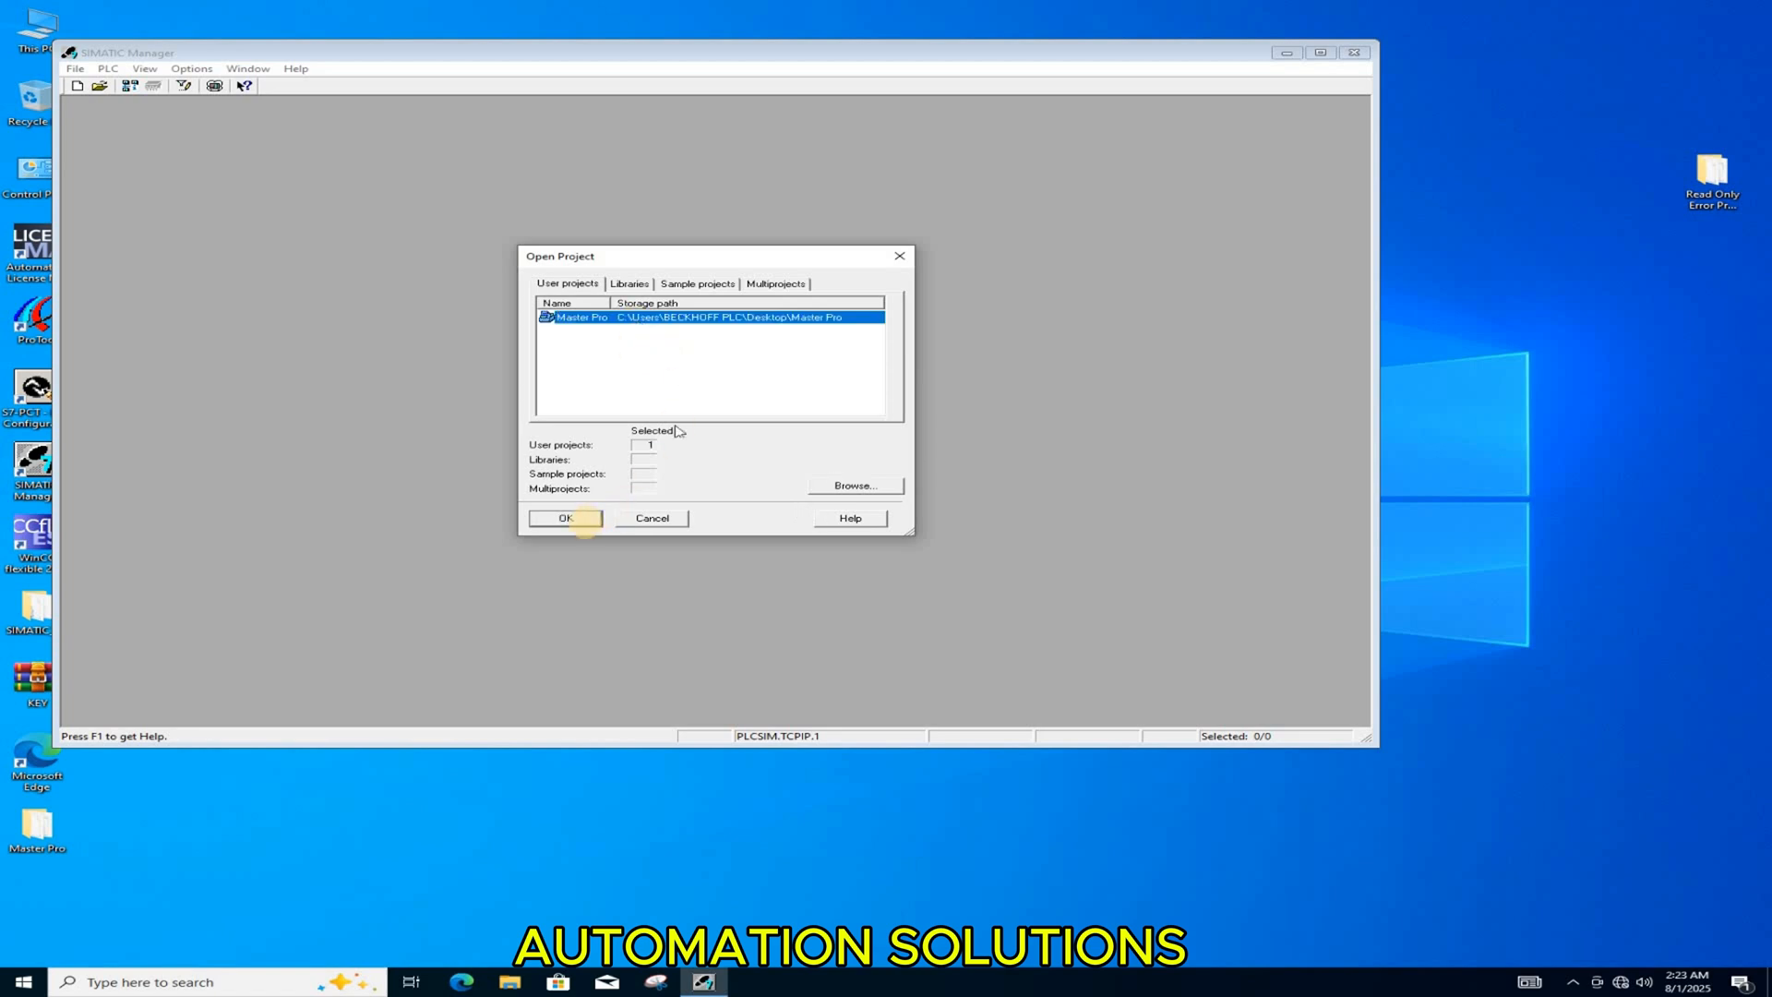
pyautogui.click(583, 522)
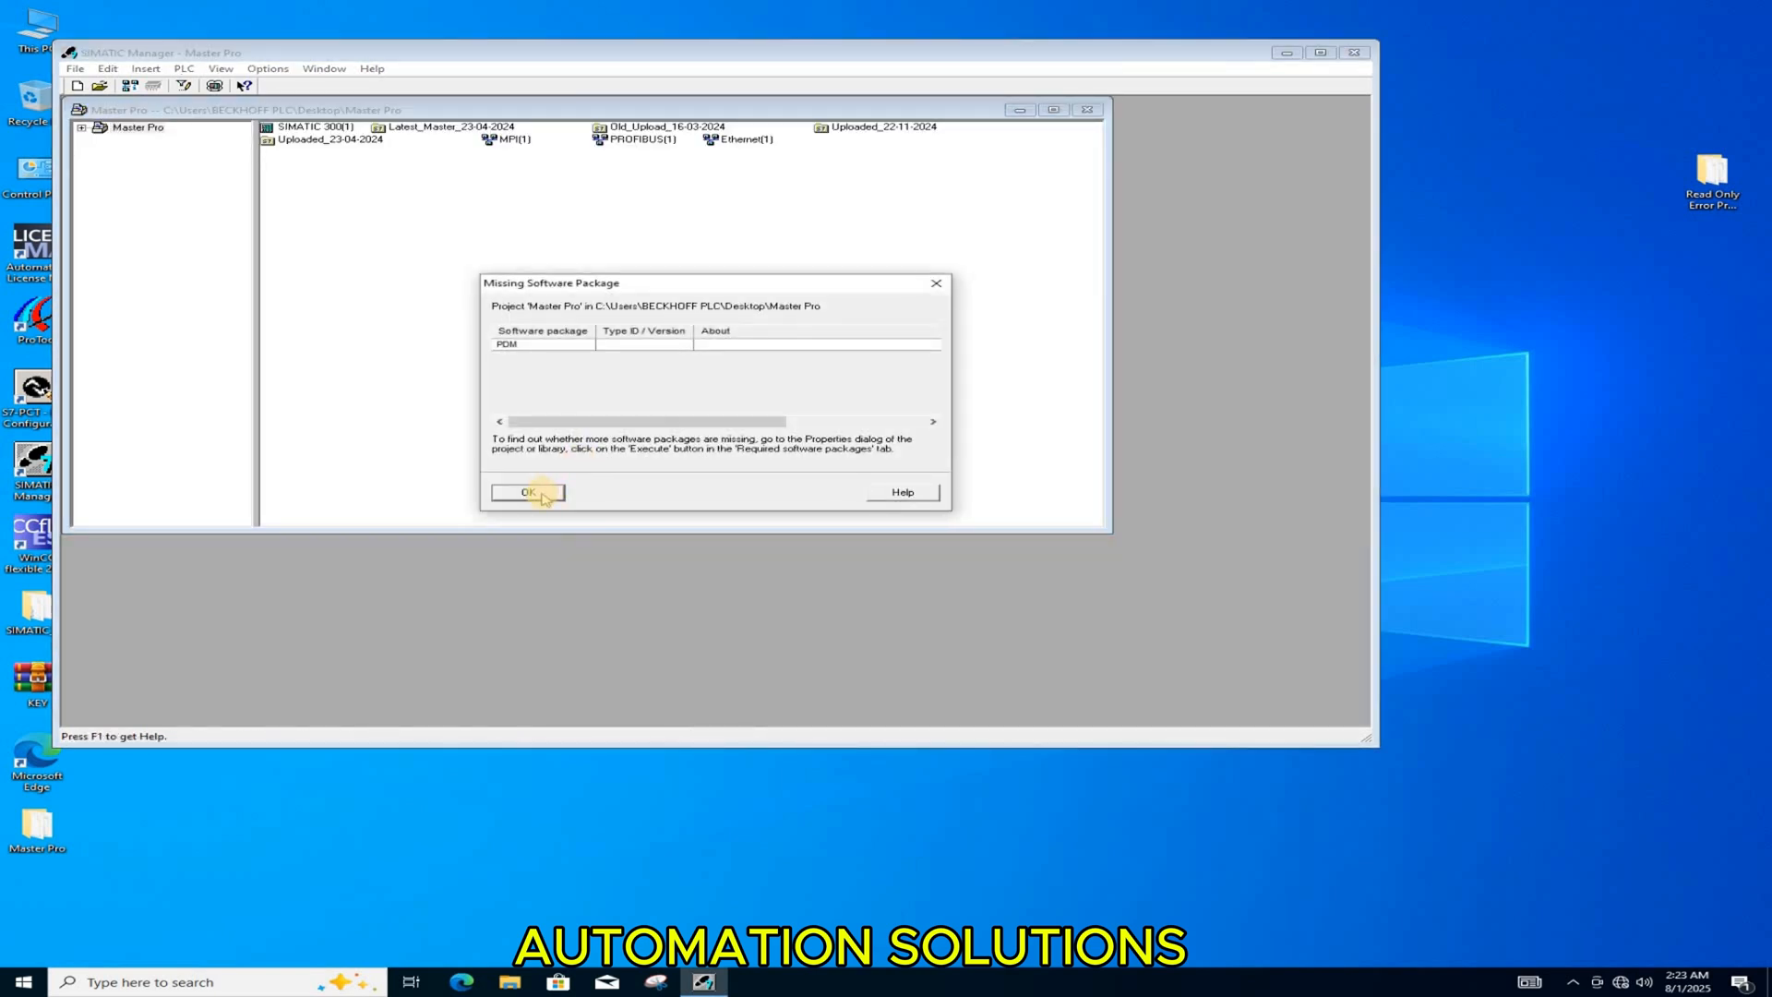
pyautogui.click(543, 496)
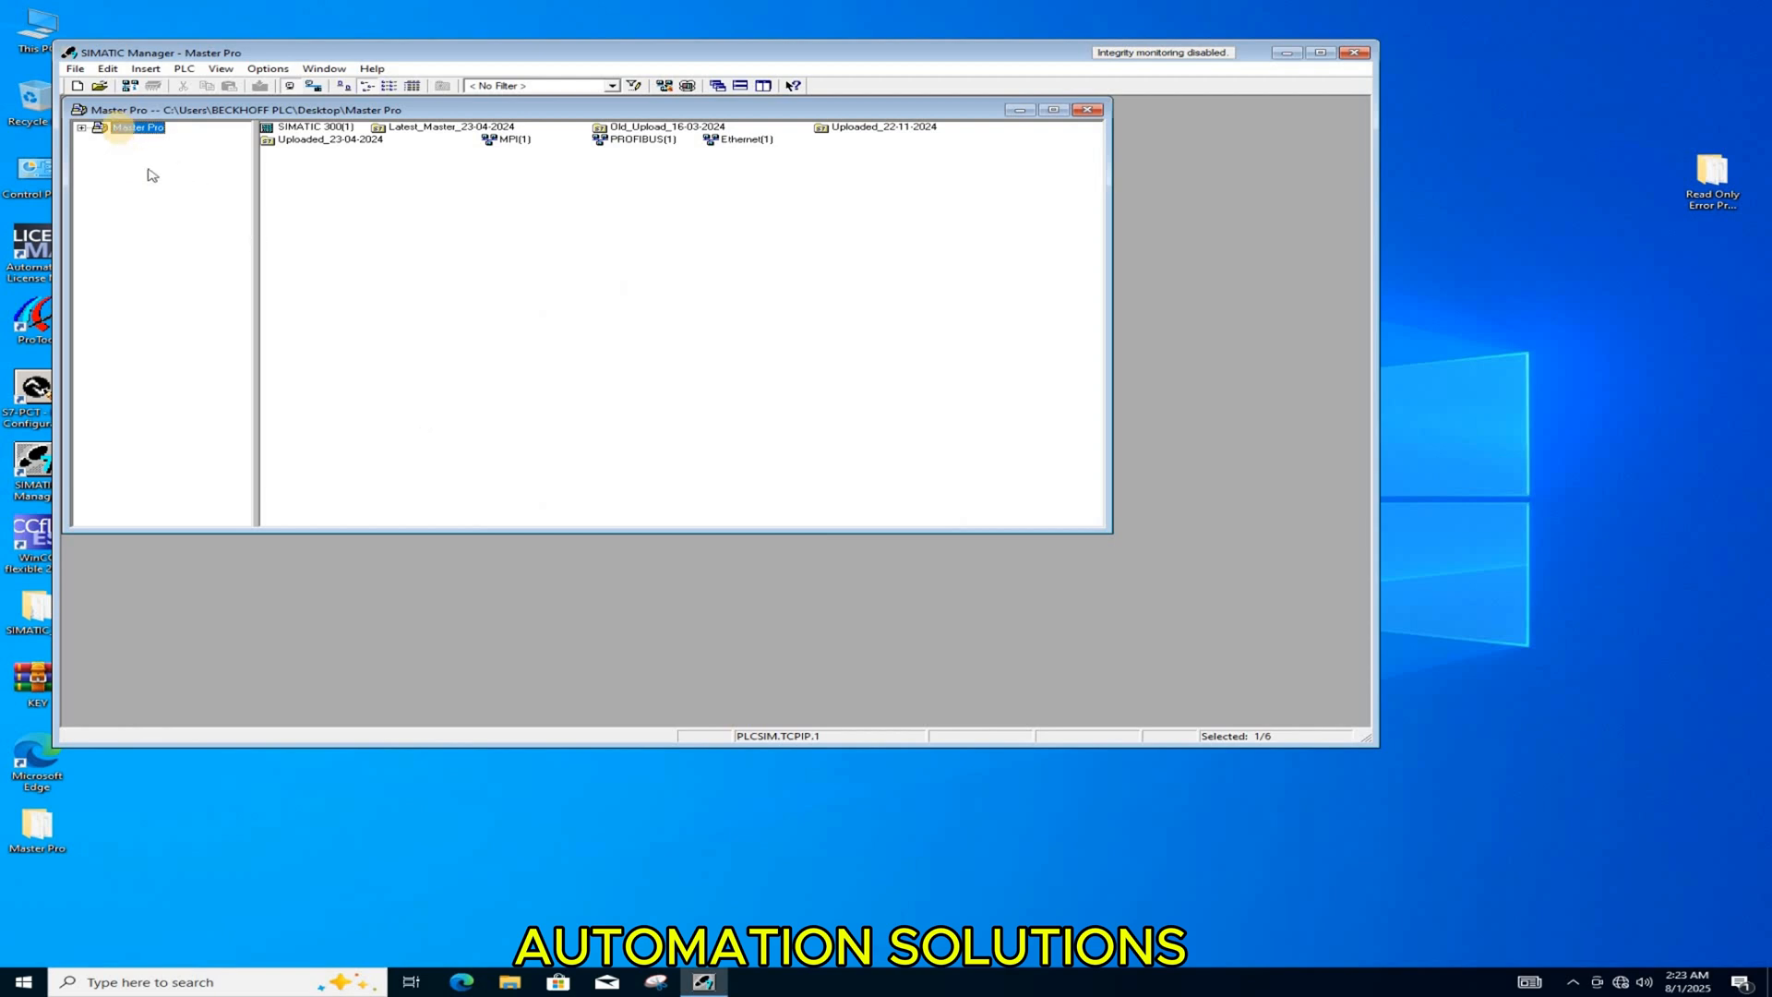
pyautogui.click(119, 130)
pyautogui.click(121, 128)
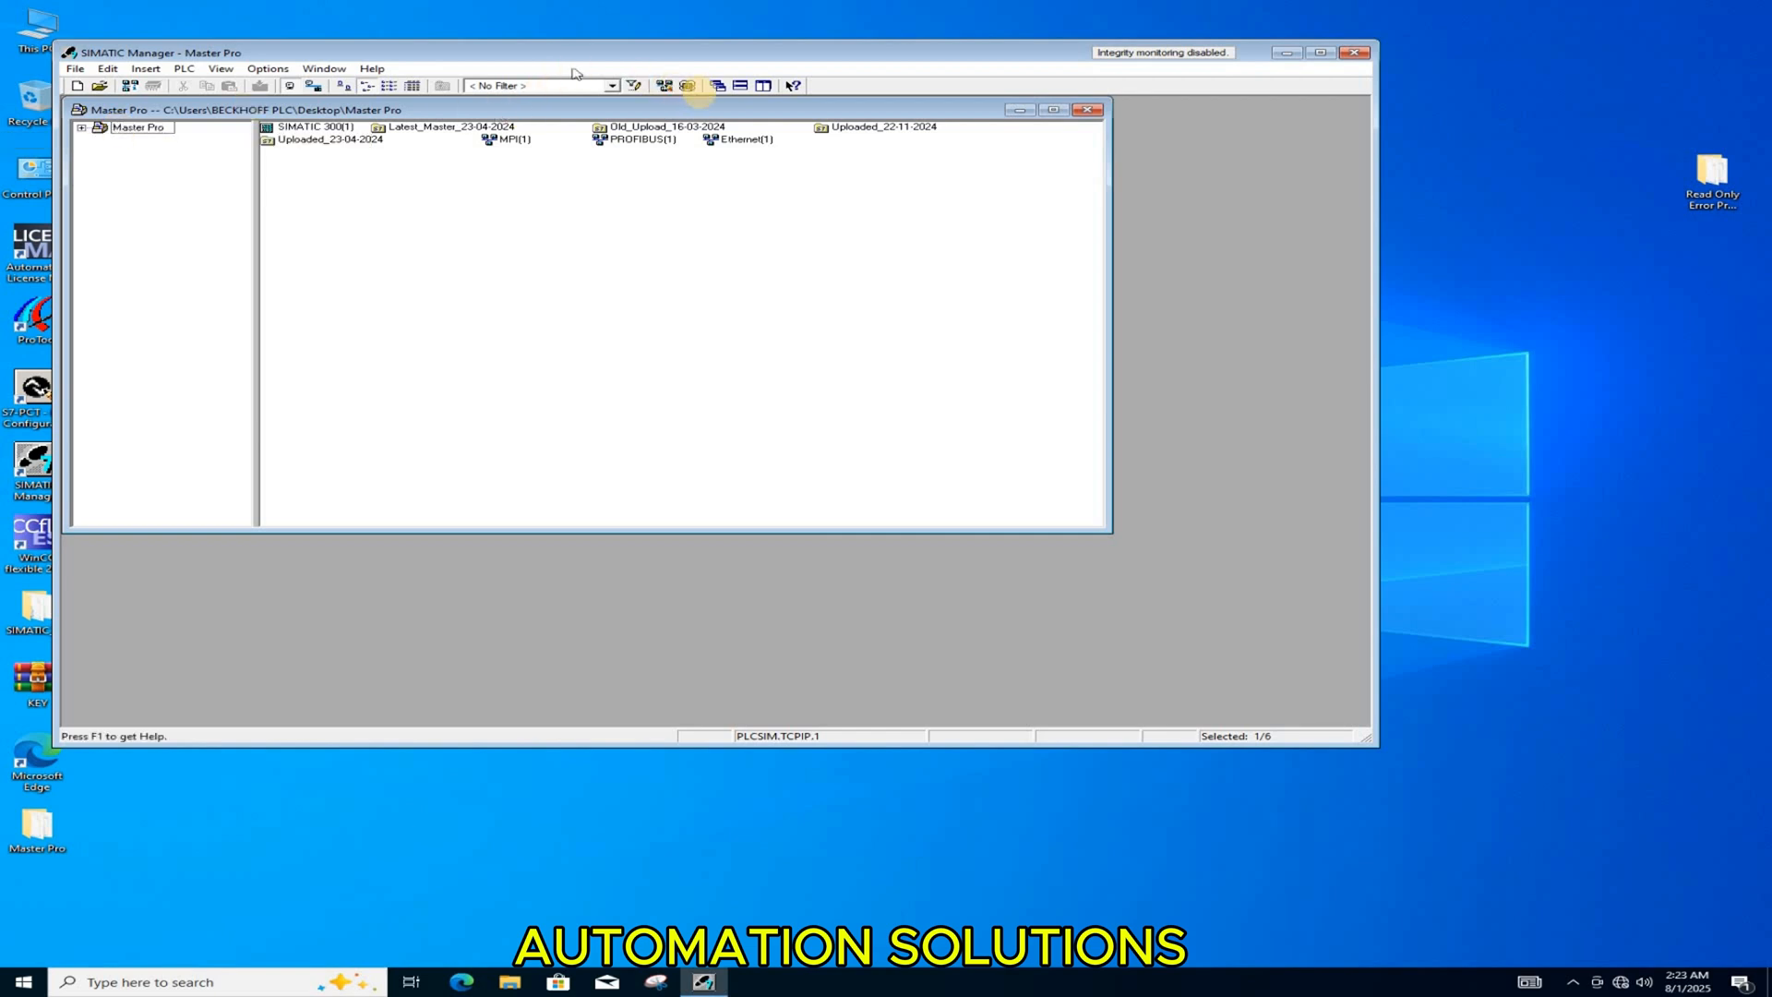
# Step: Start the module simulation and download the SIMATIC 300(1) station to the simulated CPU
pyautogui.click(688, 85)
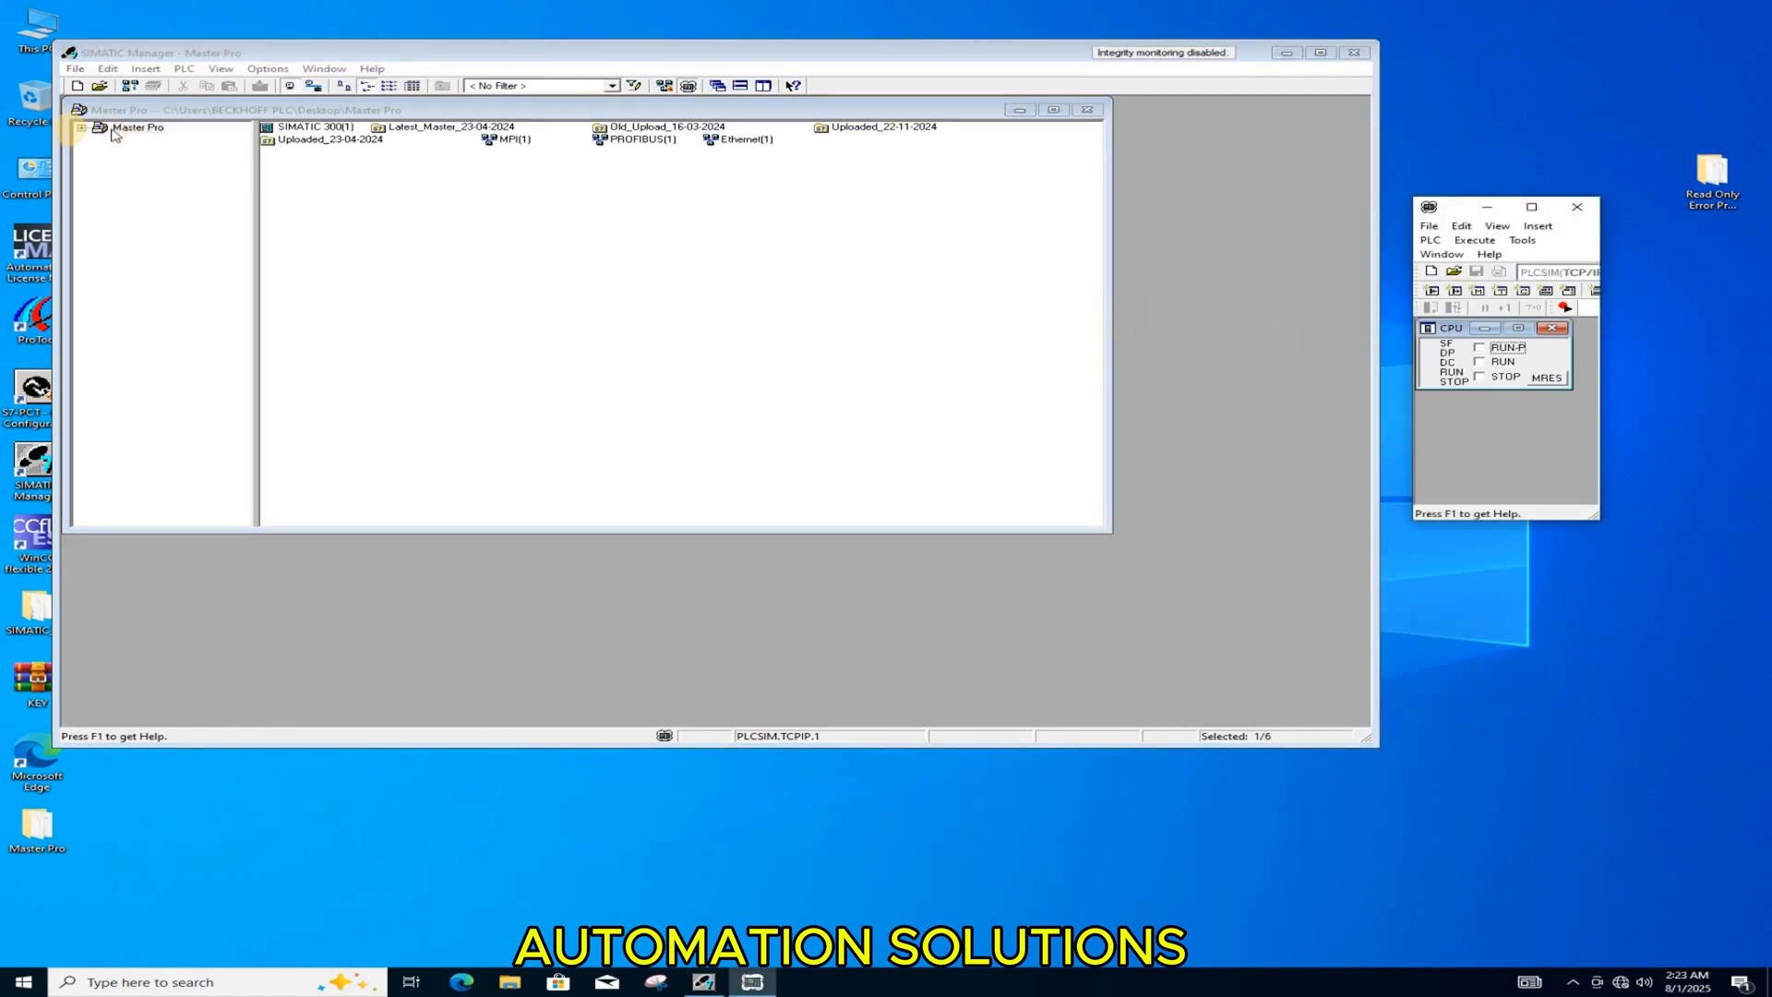
pyautogui.click(82, 128)
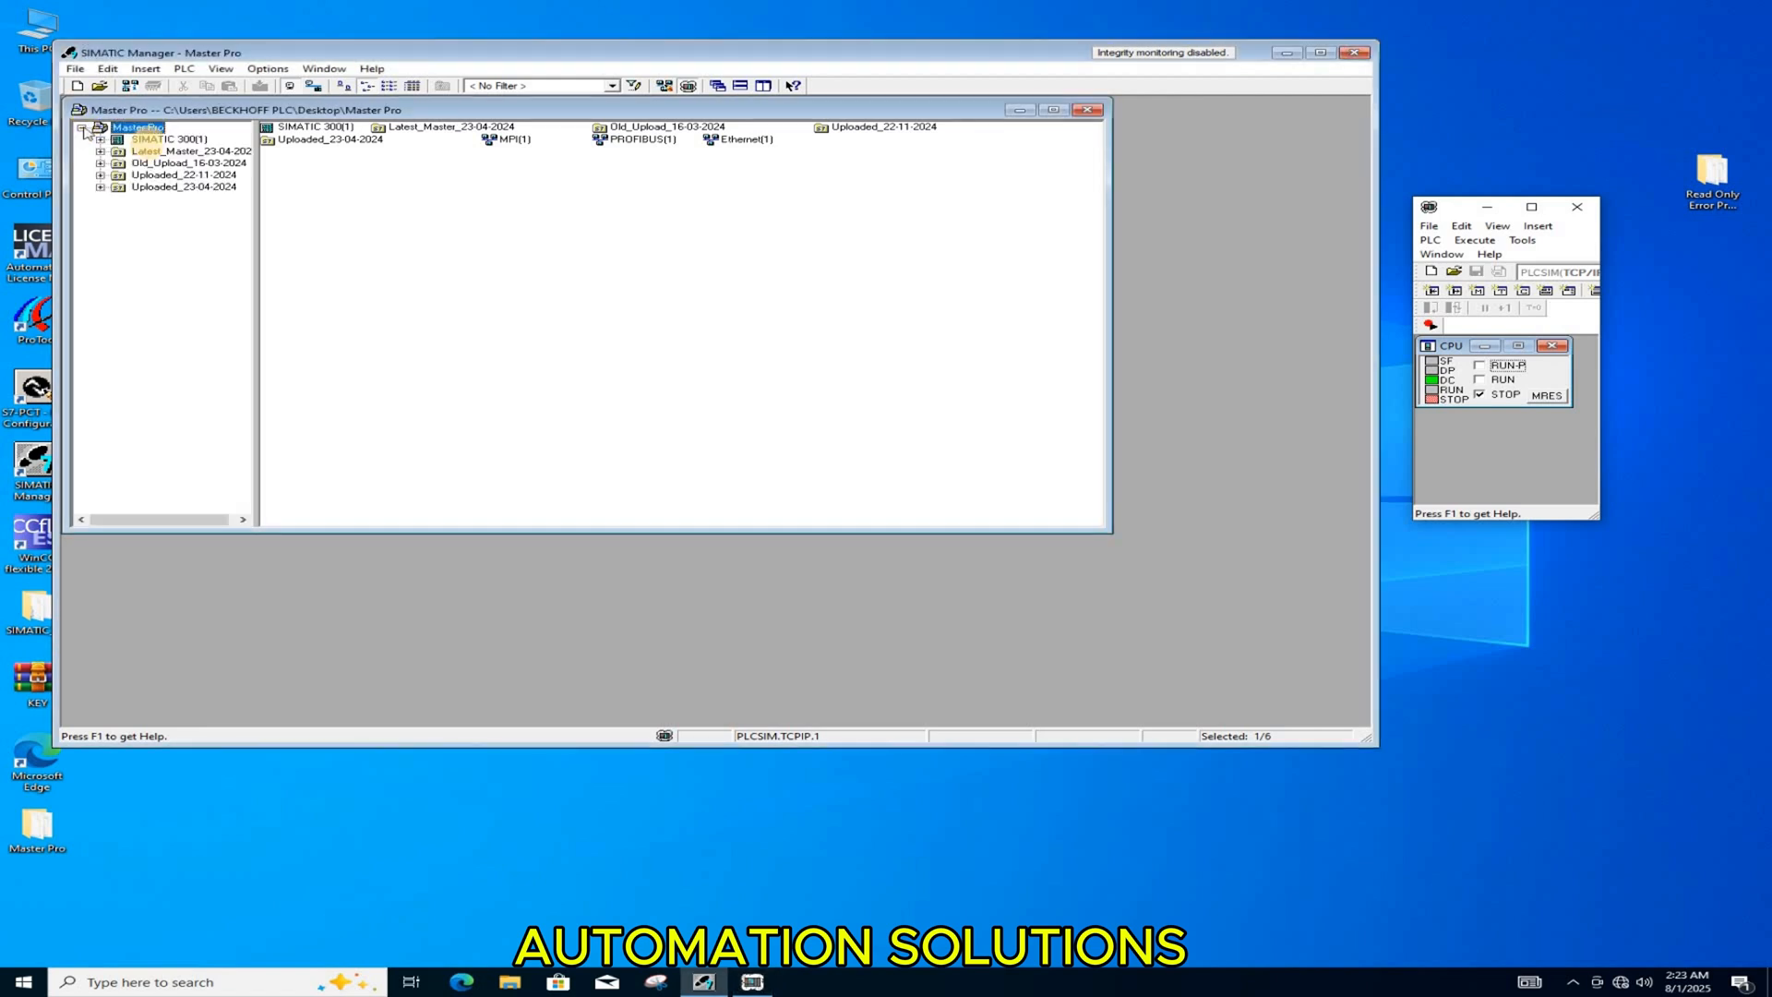
pyautogui.click(158, 139)
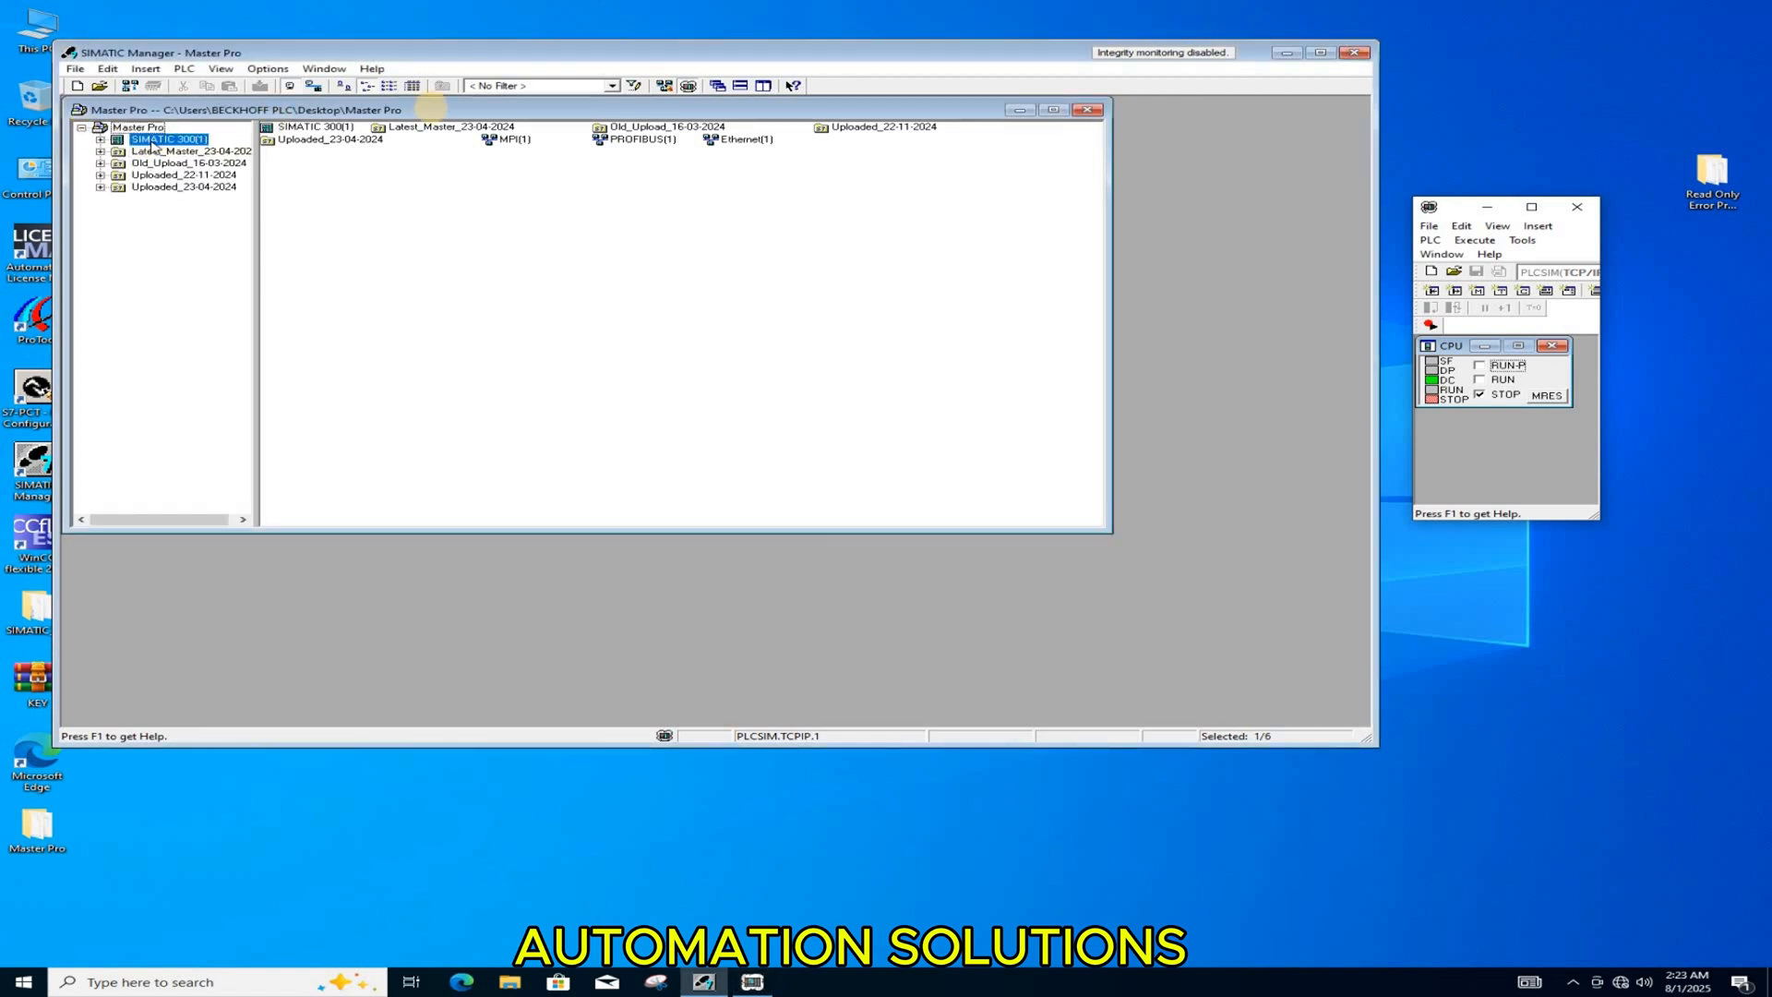
pyautogui.click(259, 86)
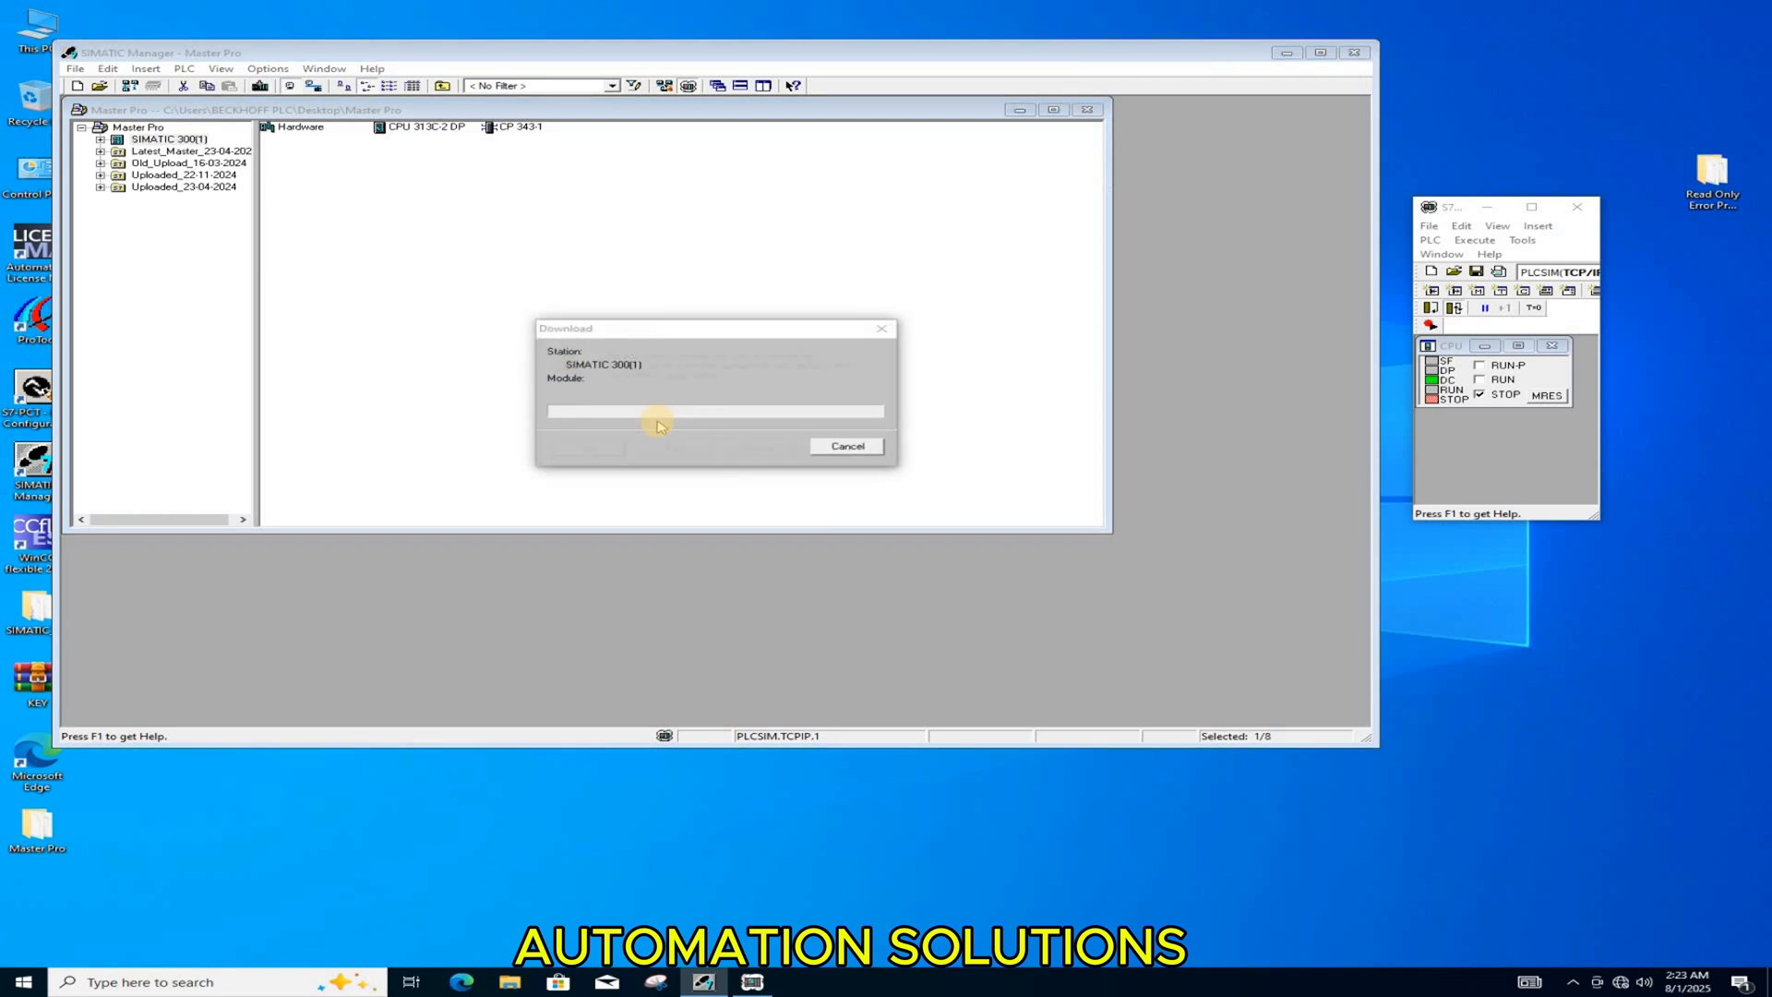
pyautogui.click(591, 449)
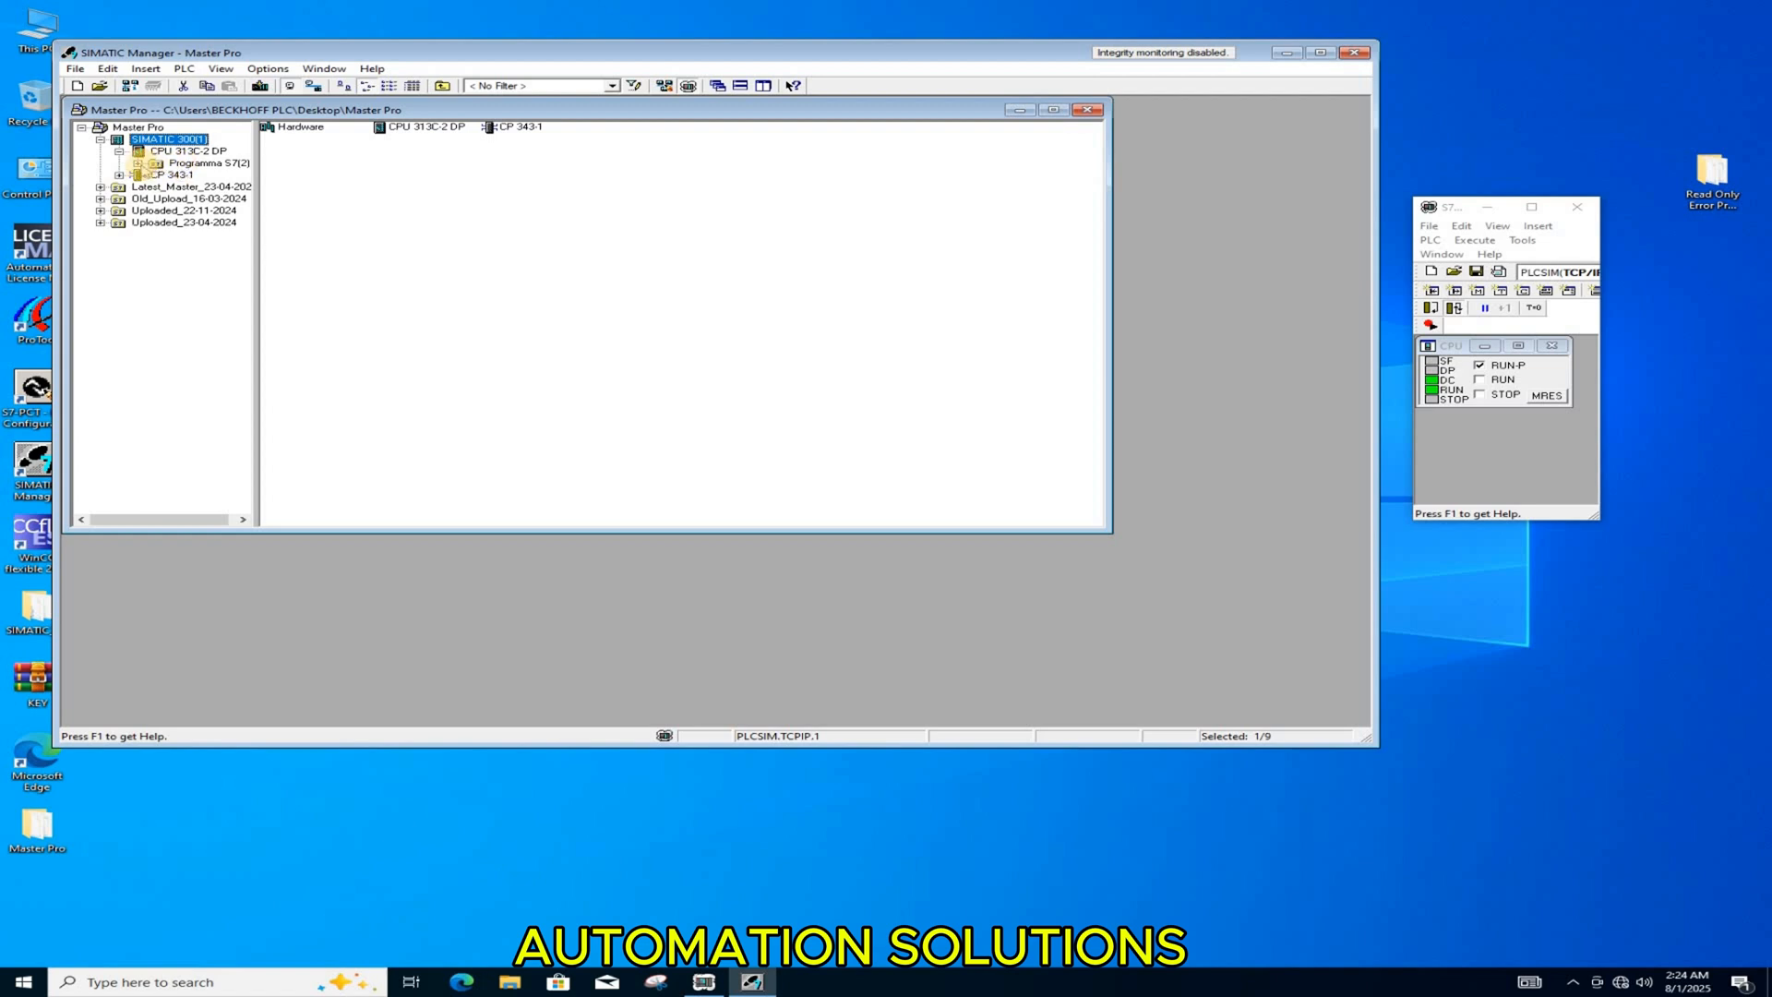
# Step: Open block FC31 from the Blocchi folder of Programma S7(2) under CPU 313C-2 DP
pyautogui.click(137, 164)
pyautogui.click(207, 188)
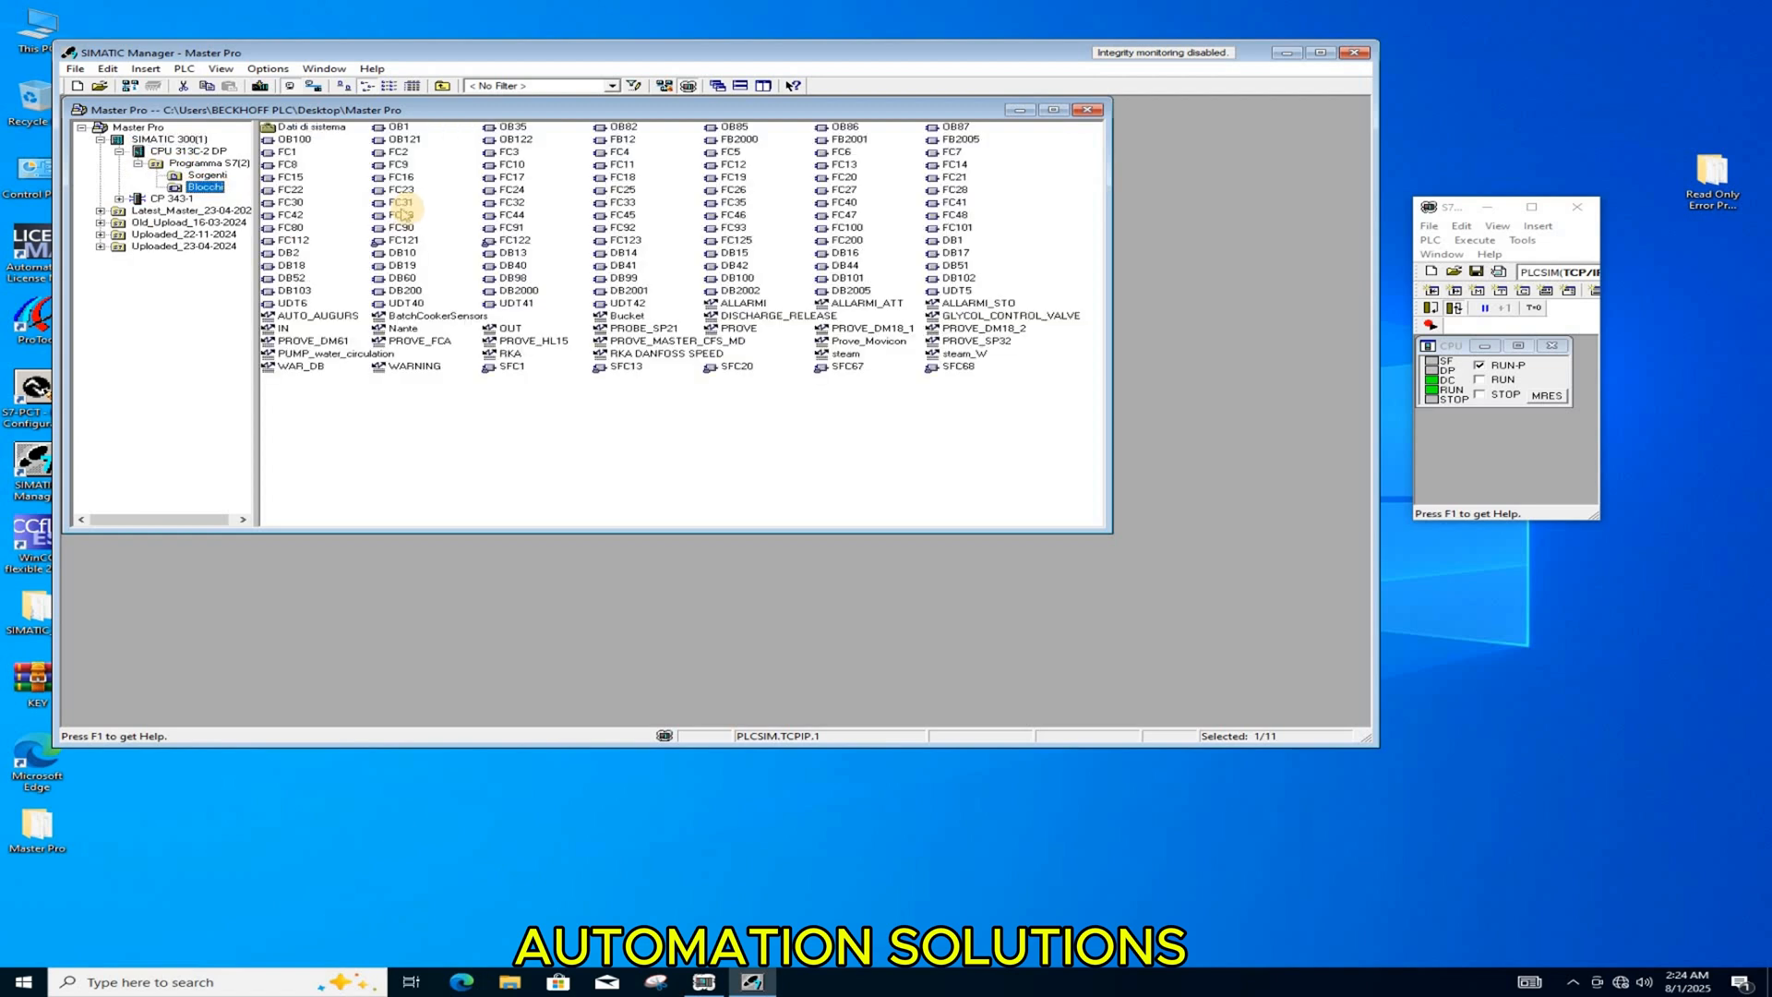
pyautogui.click(403, 204)
pyautogui.doubleClick(402, 204)
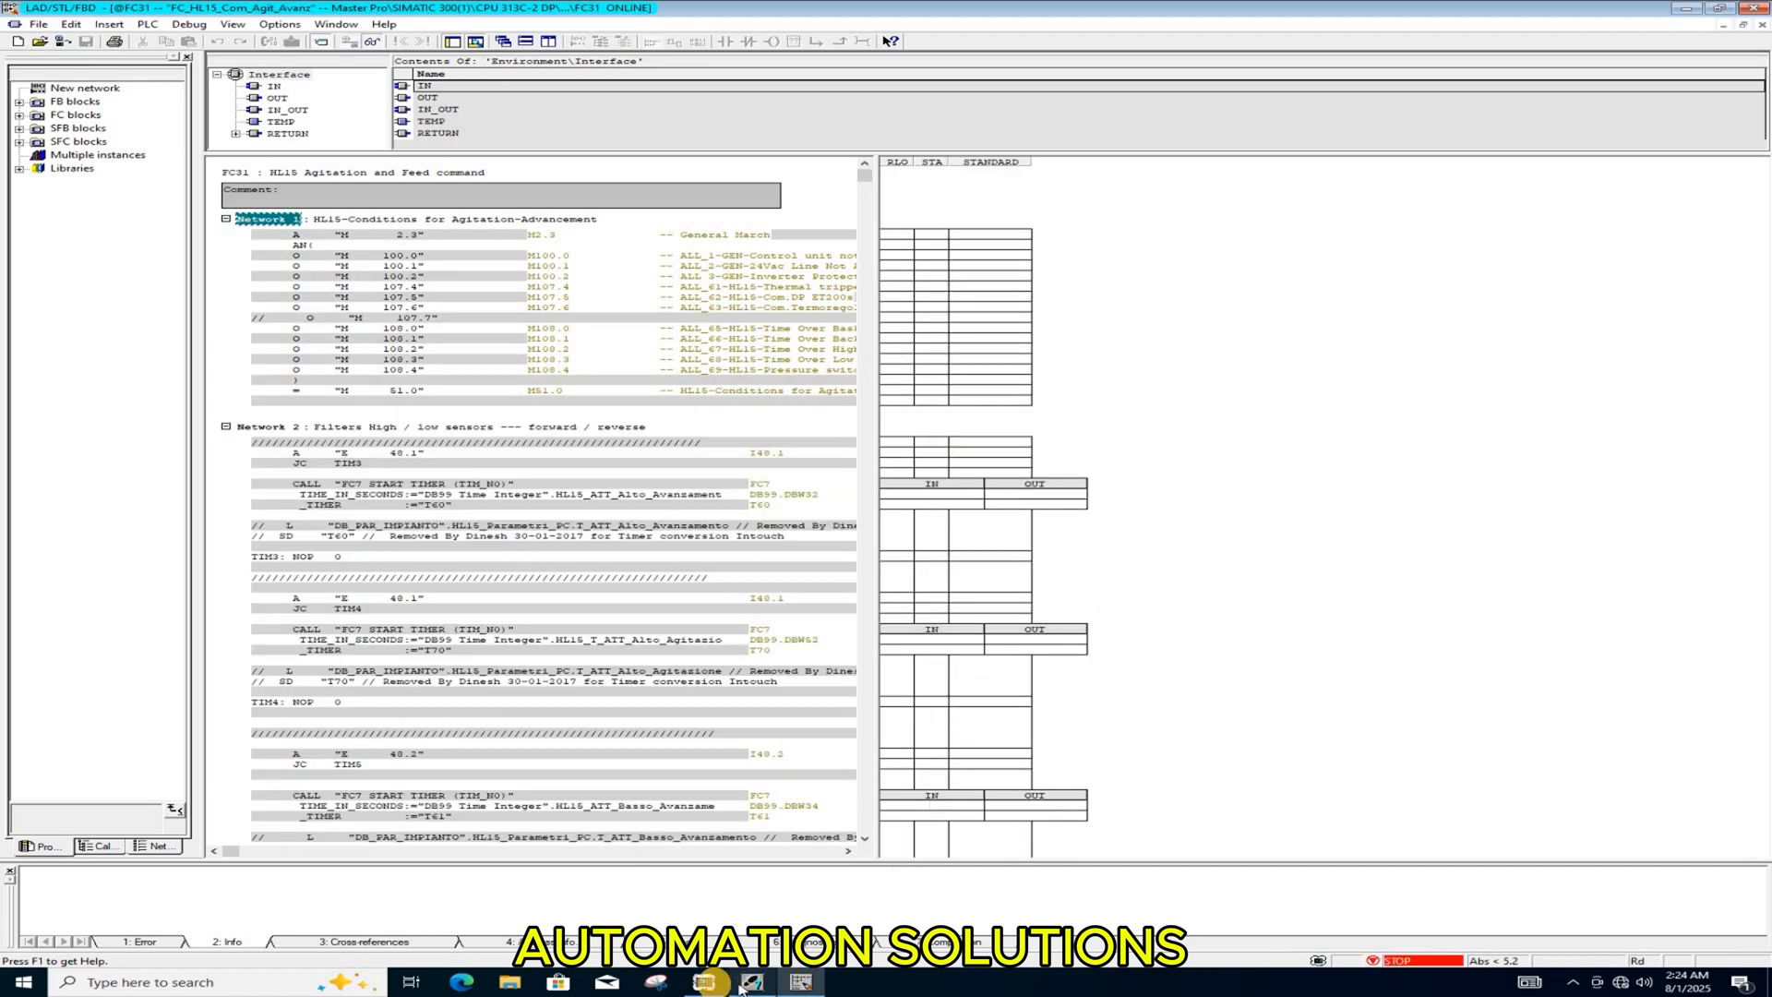
# Step: Switch to PLCSIM and cycle the simulated CPU through STOP back to RUN-P while FC31 is monitored online
pyautogui.click(706, 982)
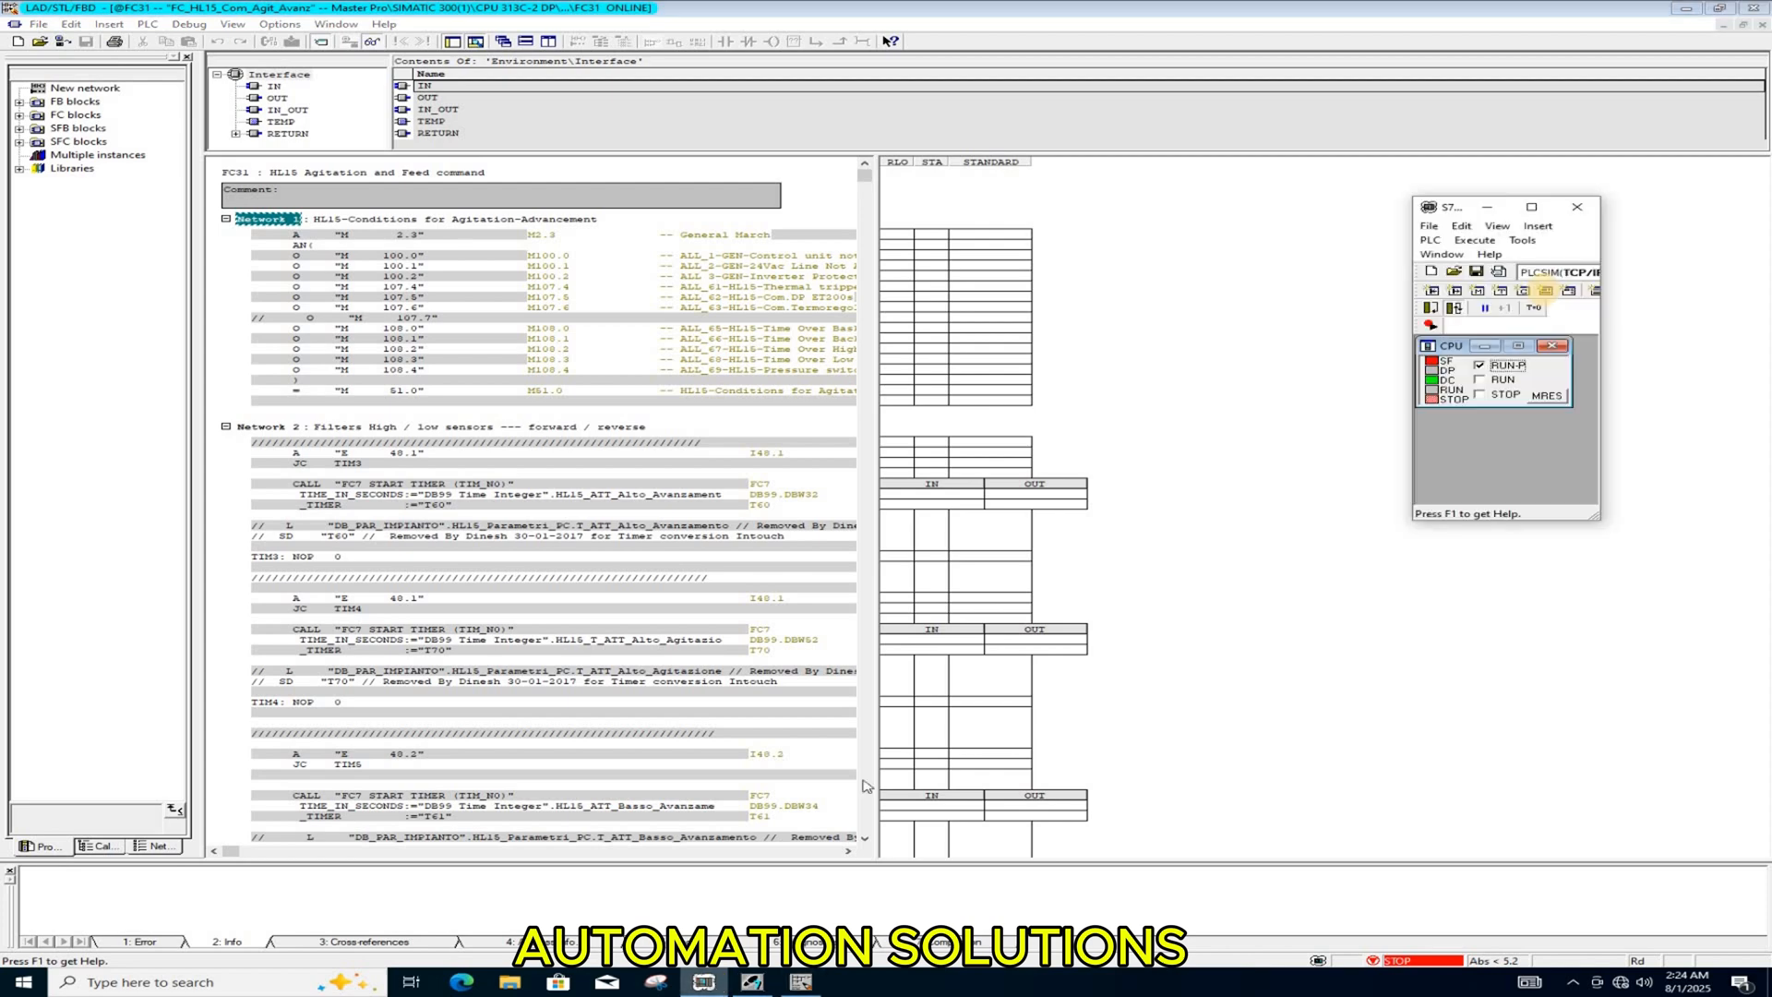
pyautogui.click(1480, 395)
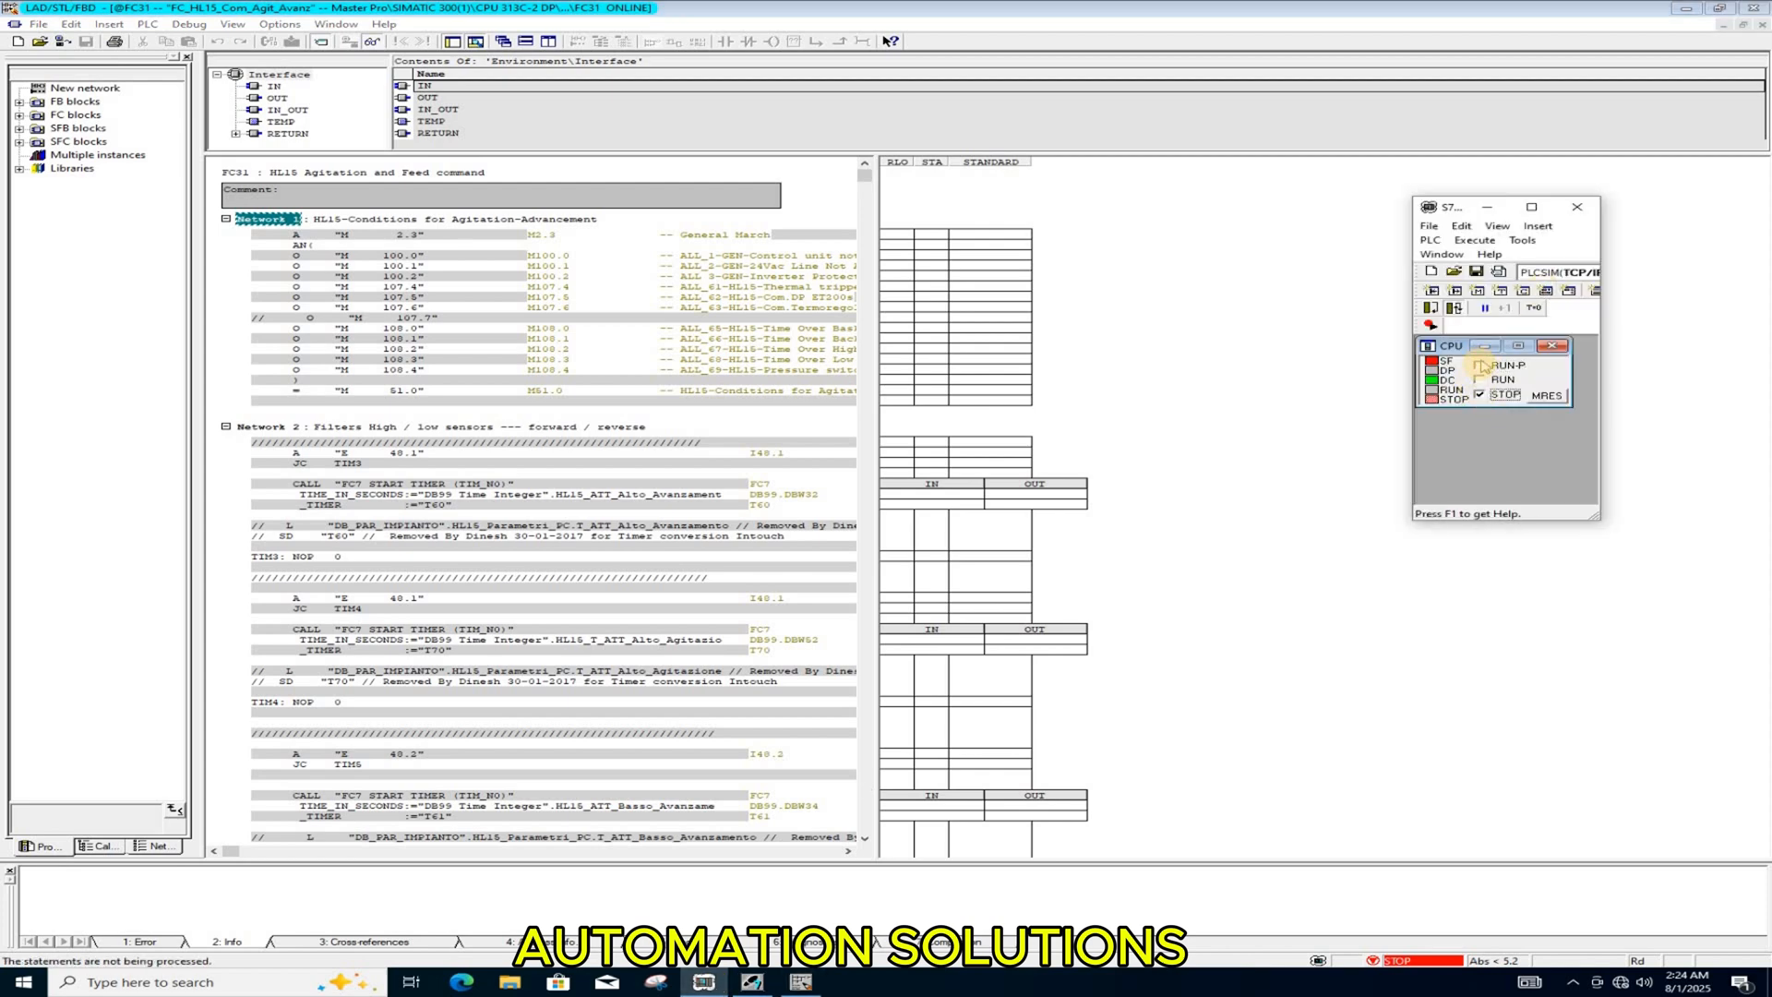
pyautogui.click(1479, 366)
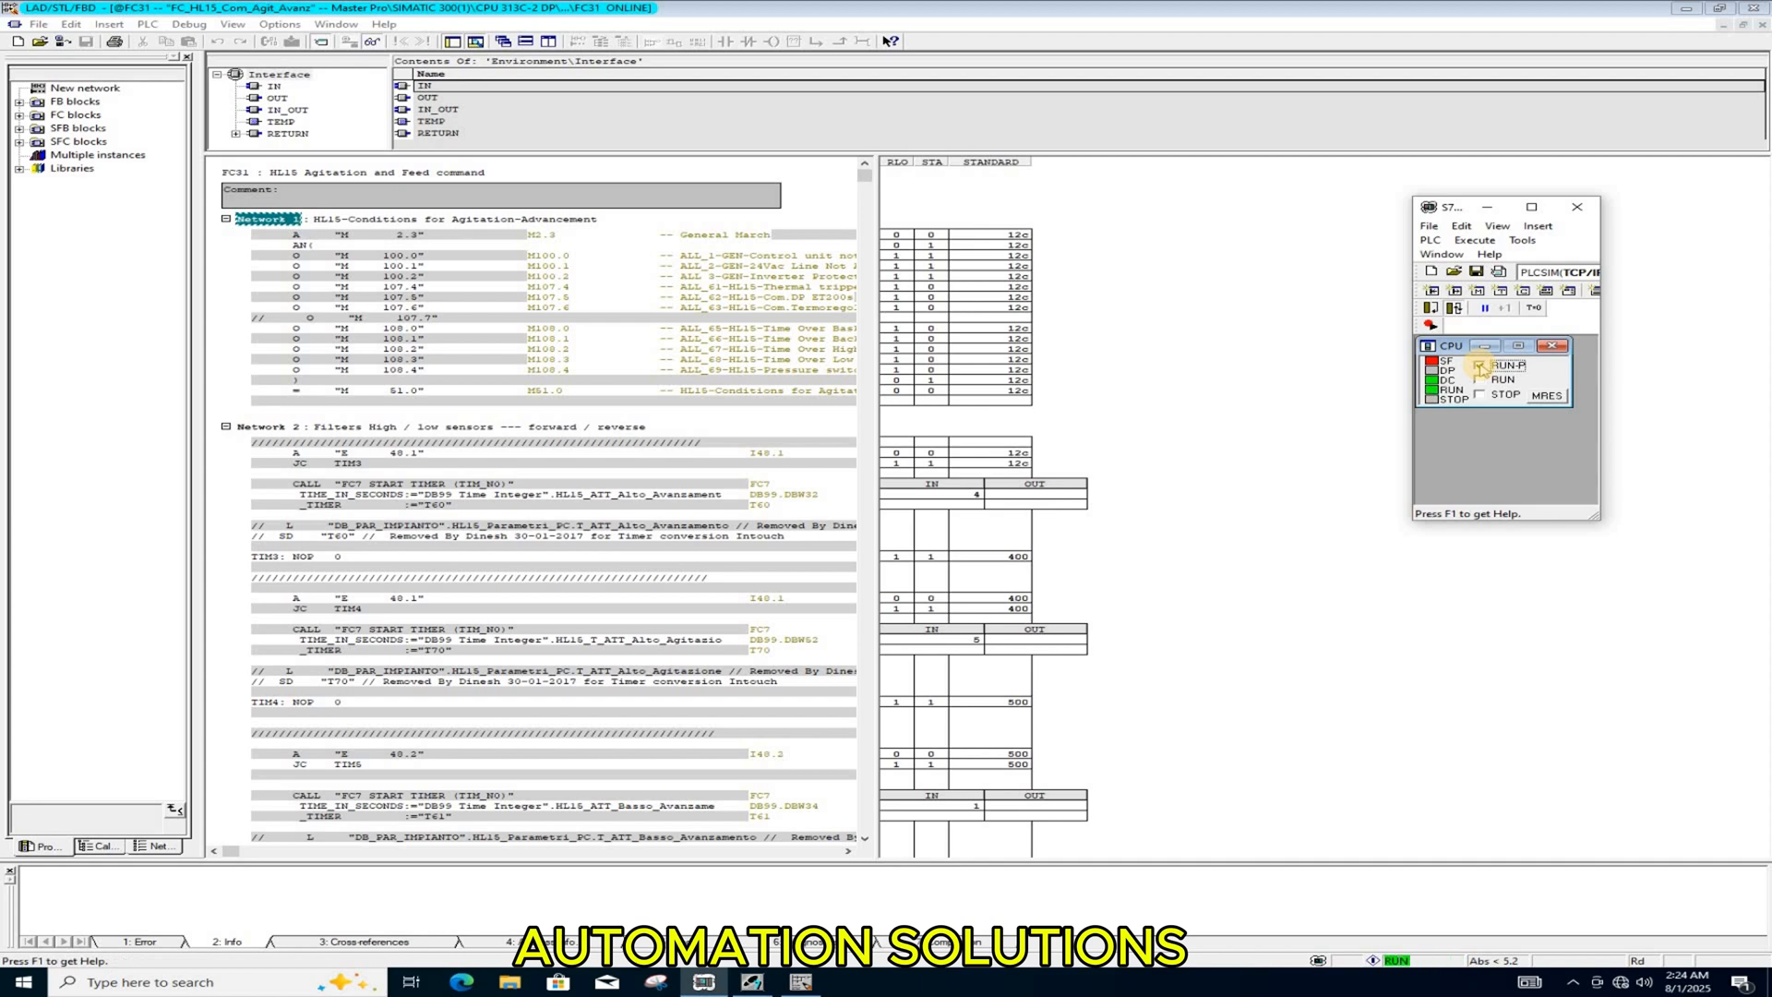